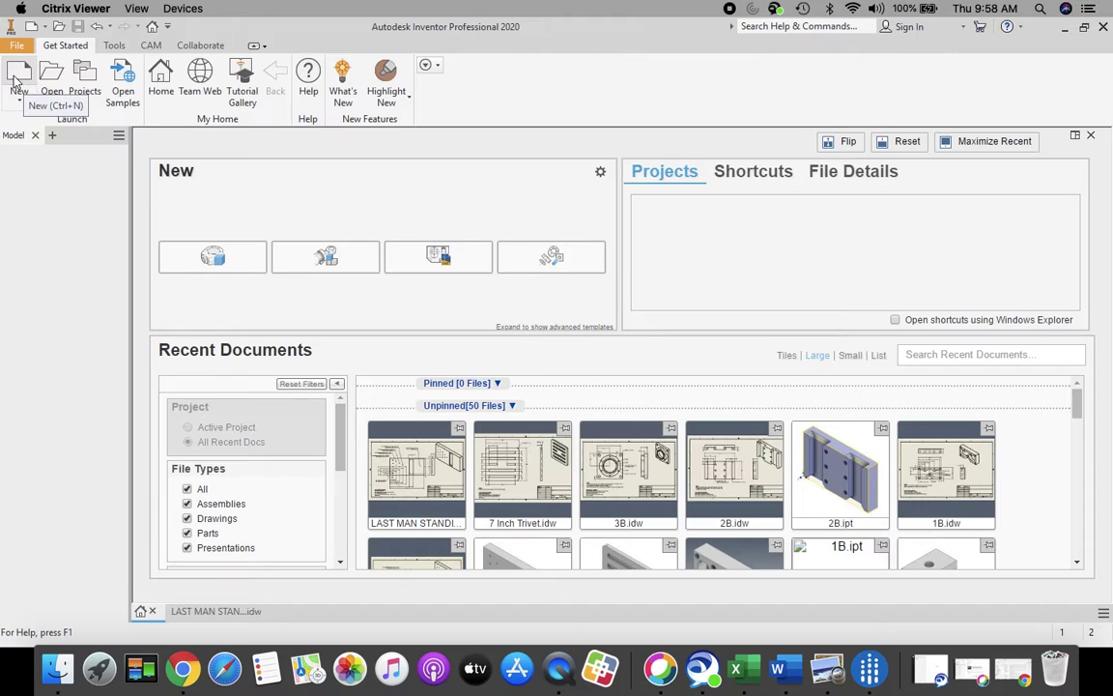
Step: Create a new part from the Standard.ipt inch template
click(17, 79)
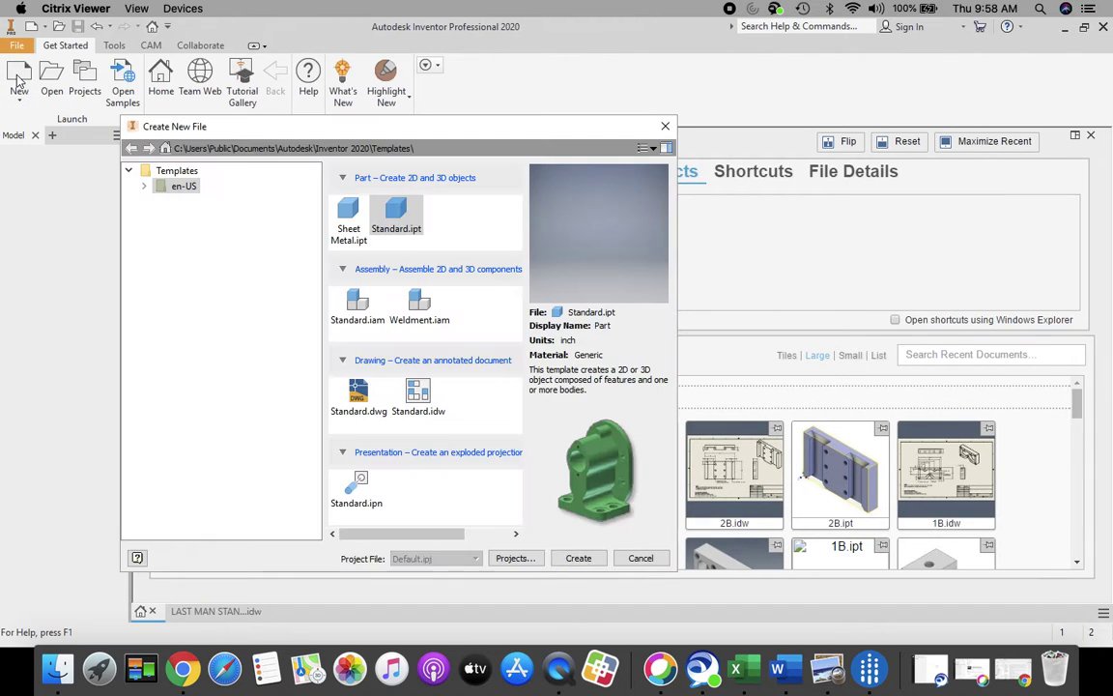
click(396, 214)
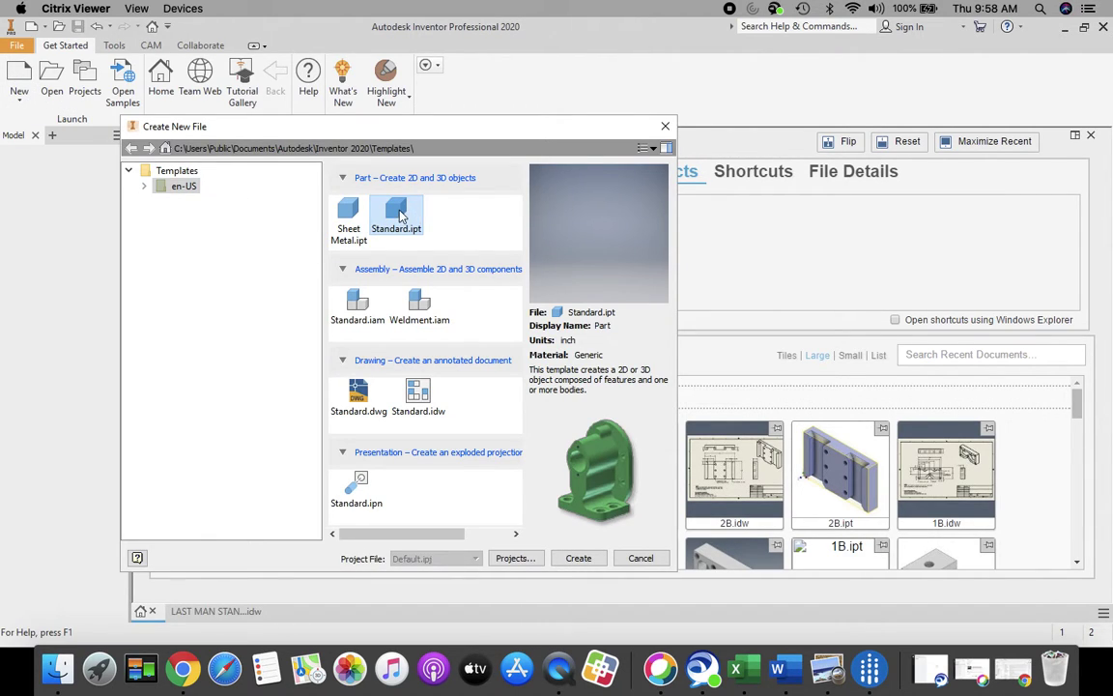
click(579, 560)
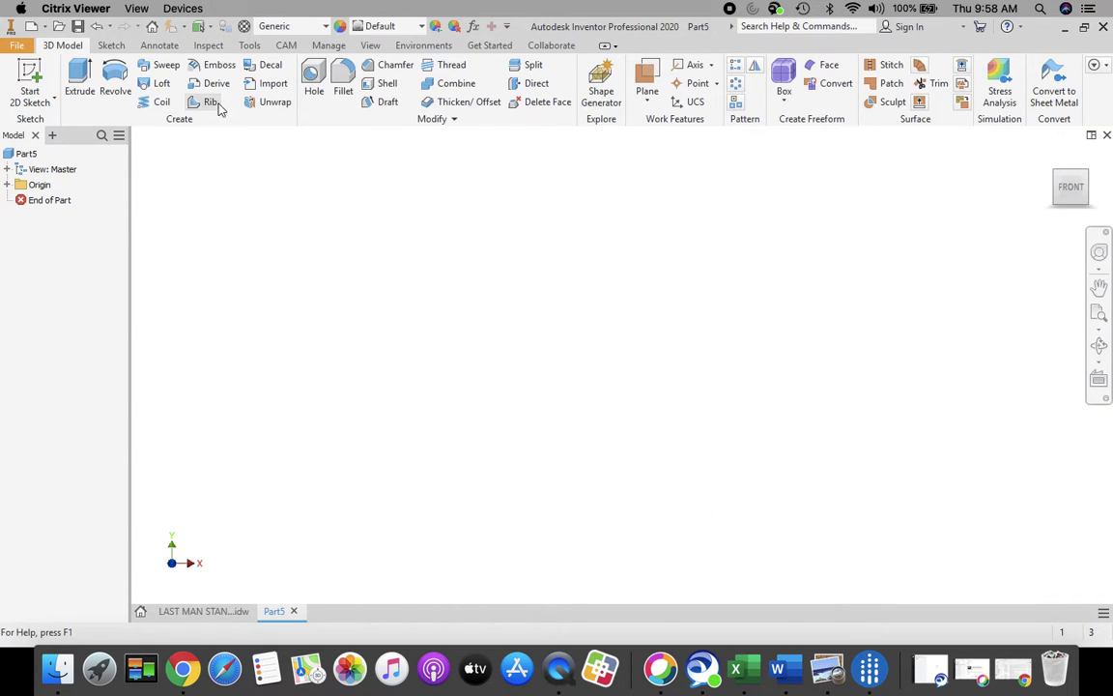
Step: Start a 2D sketch on the XY origin plane
click(33, 87)
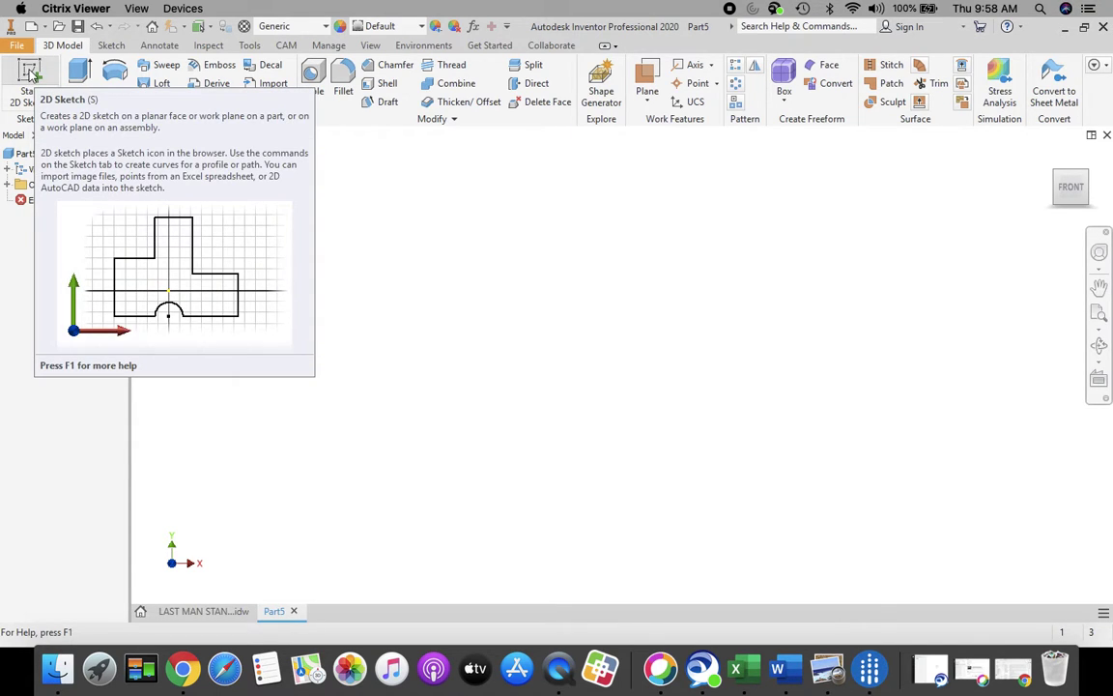
click(32, 75)
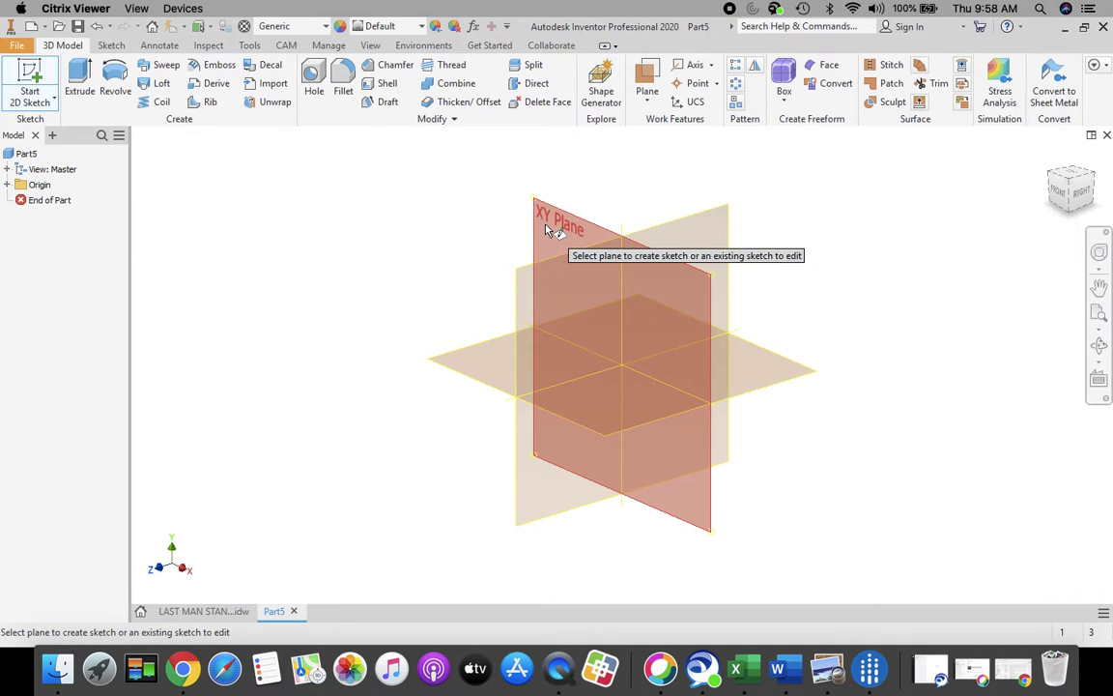
click(546, 230)
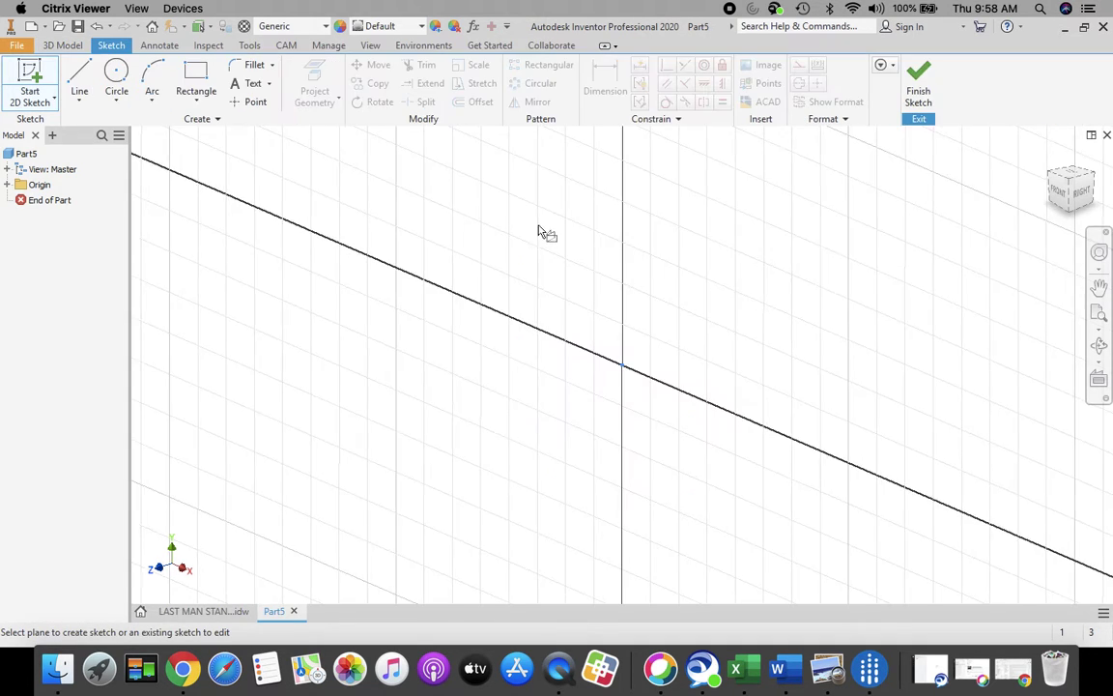
Step: From the FRONT view, sketch an 8 × 4 in two-point rectangle cornered at the origin
click(1073, 189)
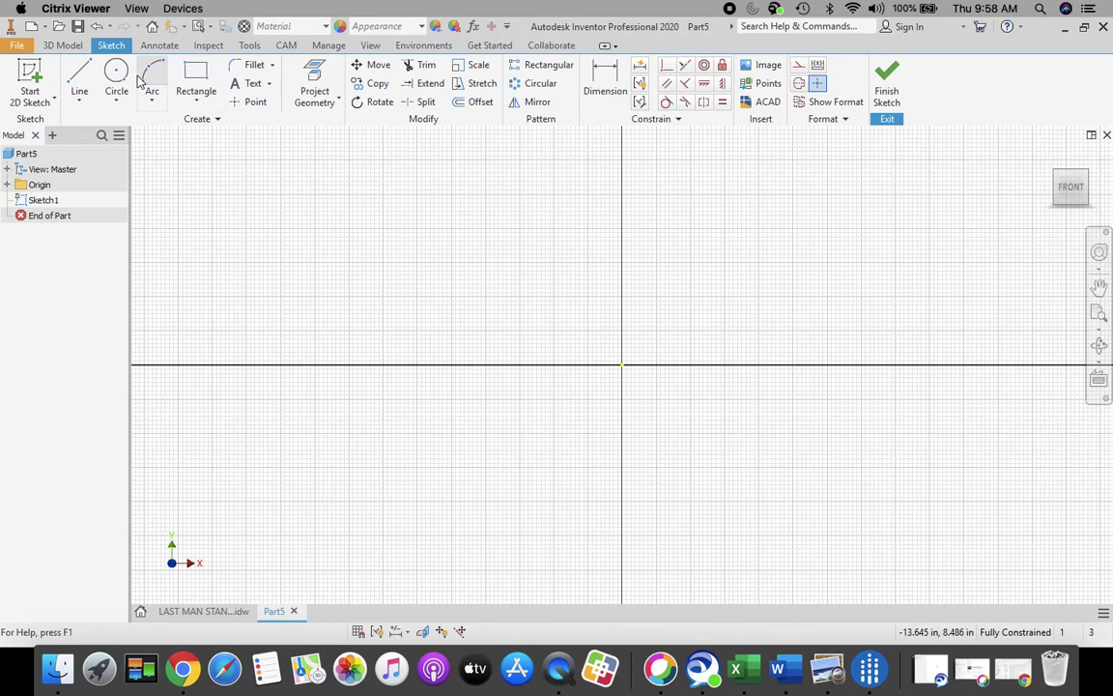
click(198, 77)
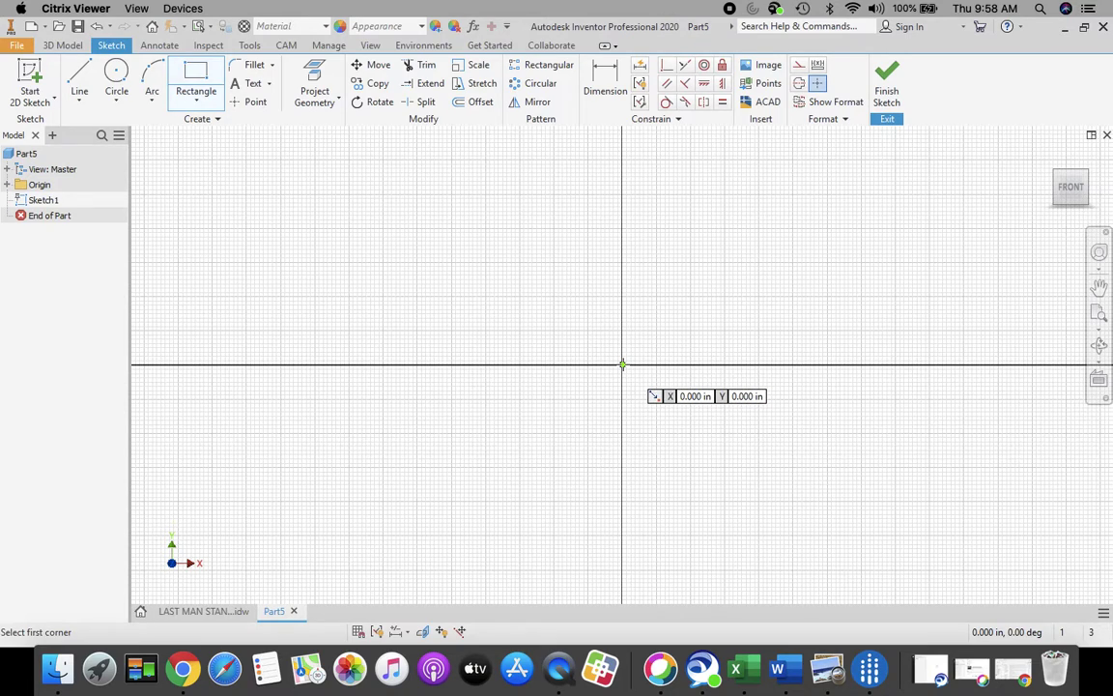
click(622, 364)
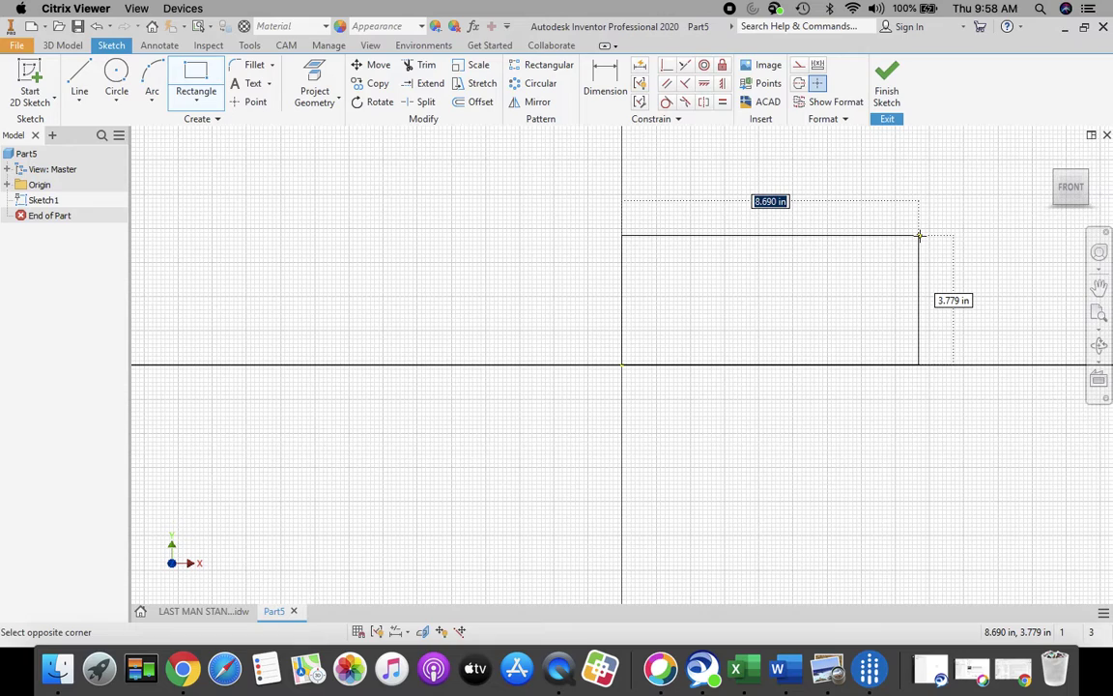
text(8)
key(Tab)
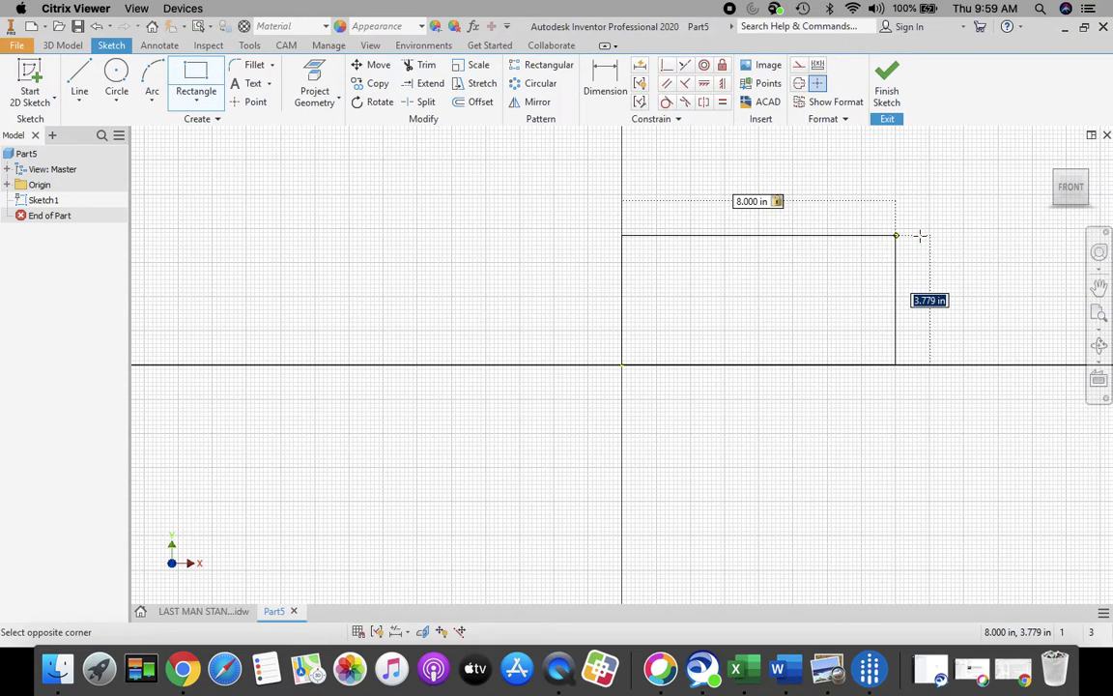
text(4)
key(Return)
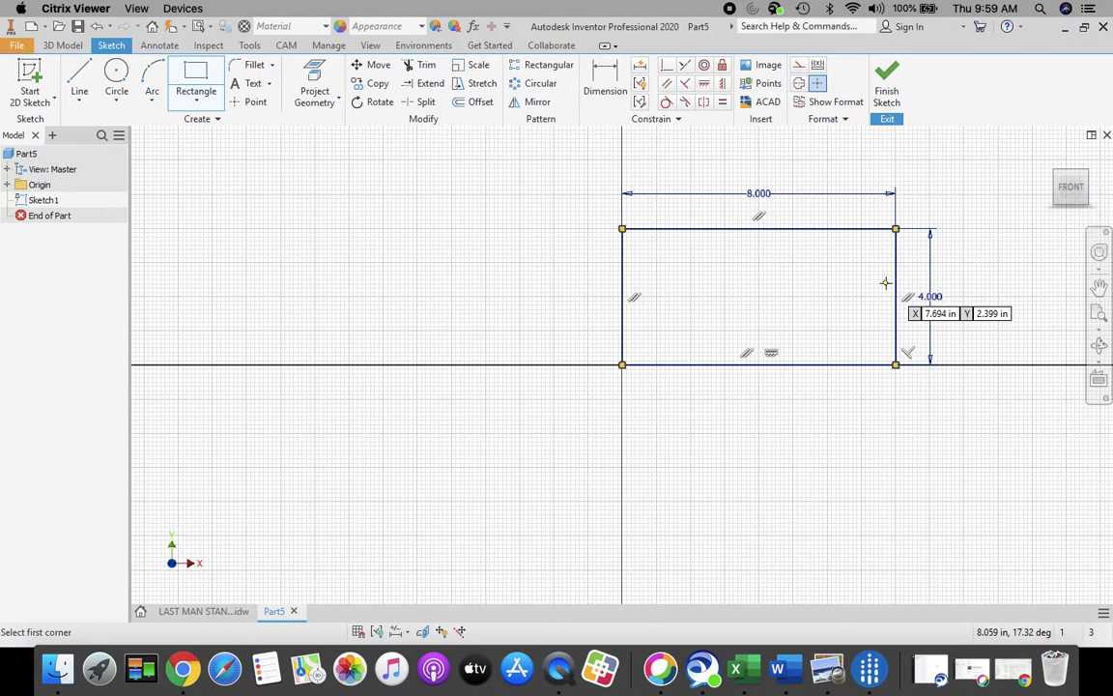
Step: Finish Sketch1, review the LAST MAN STANDING drawing's views and hole dimensions, then return to Part5
click(887, 77)
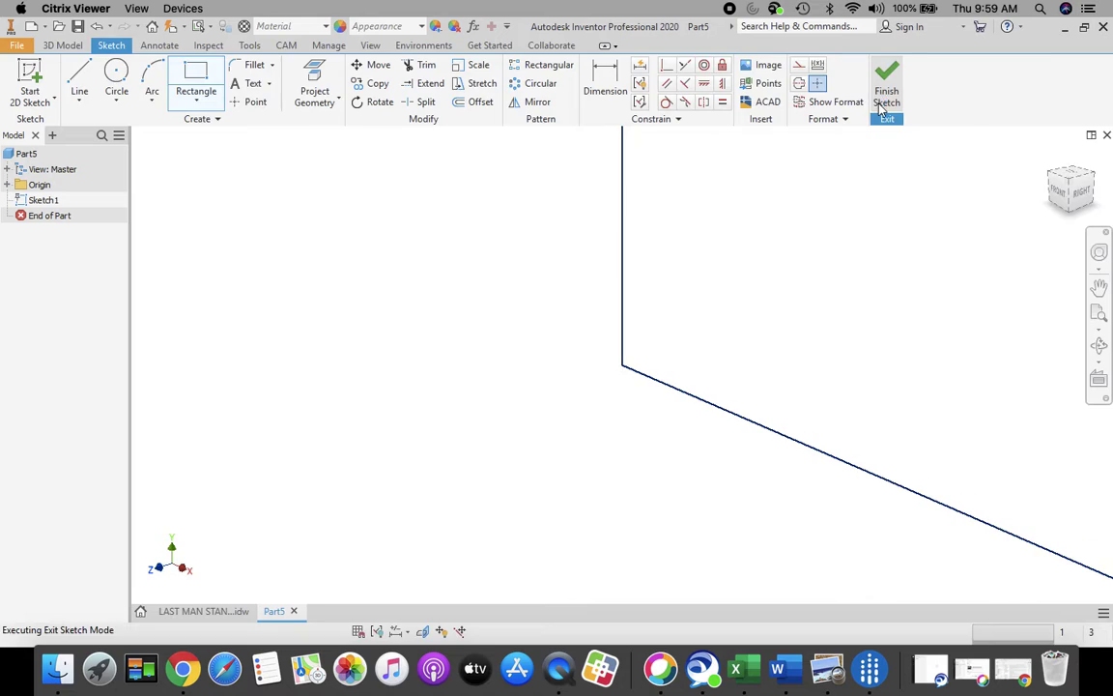
click(1051, 157)
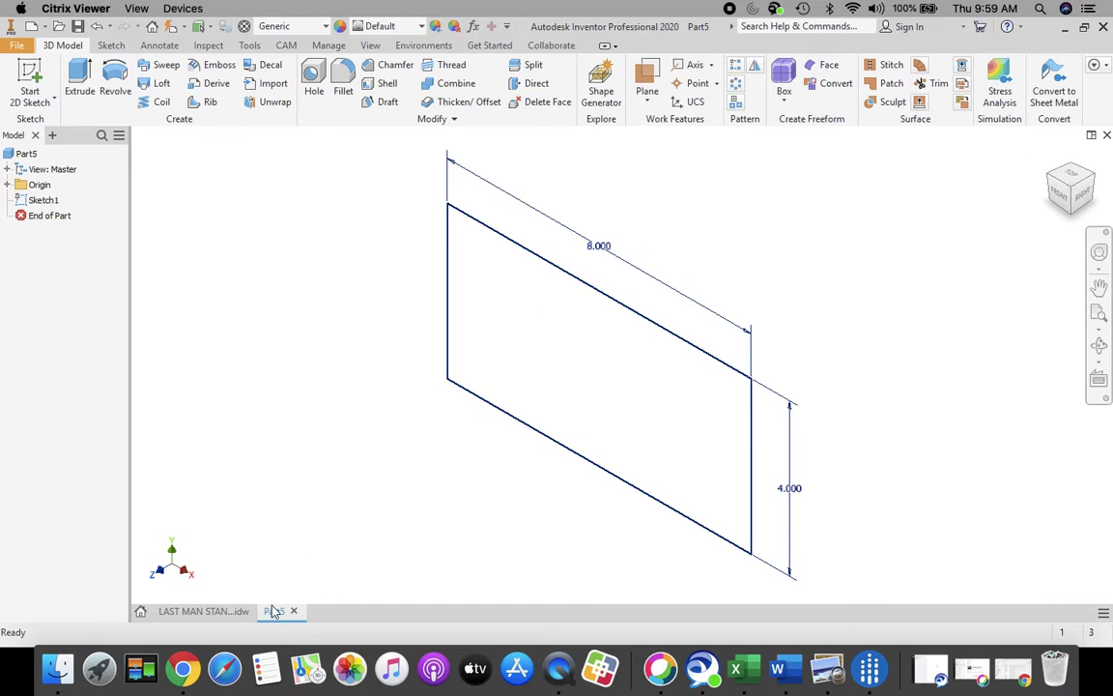
click(198, 610)
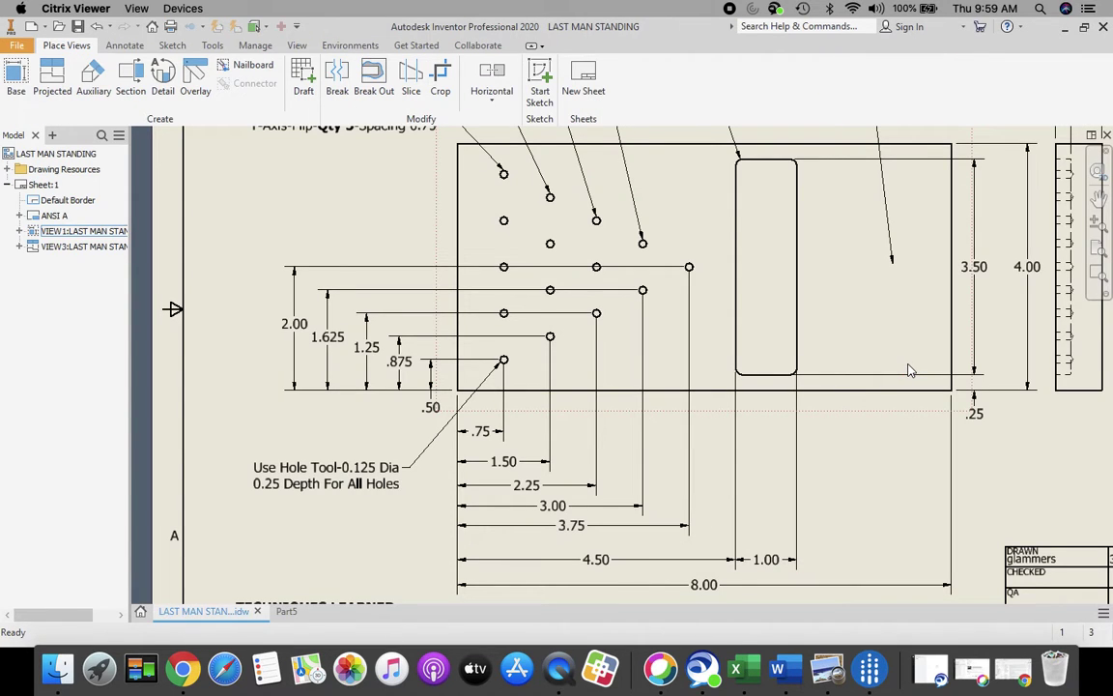
mouse_move(907, 364)
middle_down()
mouse_move(731, 468)
mouse_move(628, 510)
middle_up()
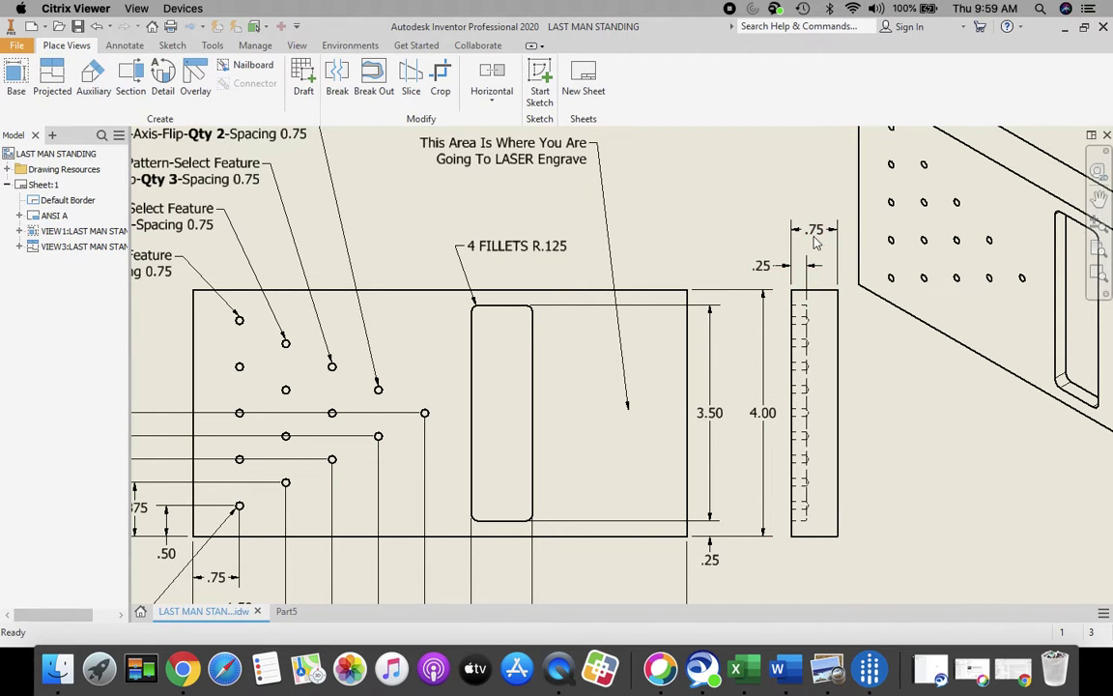
drag(820, 237, 820, 161)
mouse_move(405, 449)
middle_down()
mouse_move(709, 321)
mouse_move(773, 259)
middle_up()
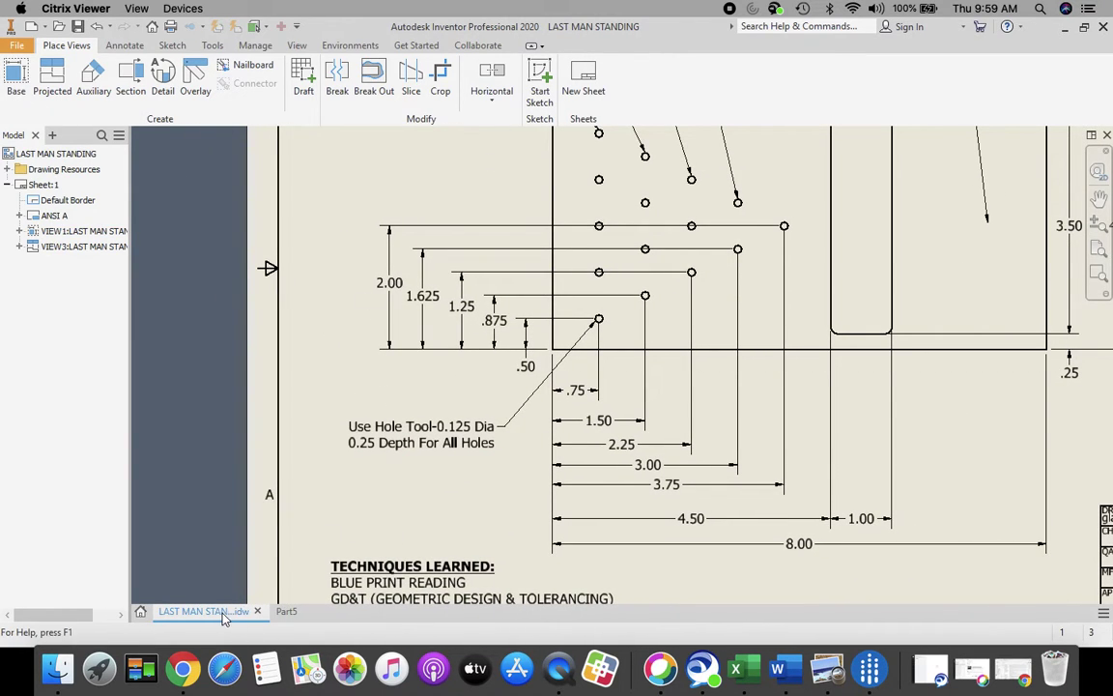
click(286, 611)
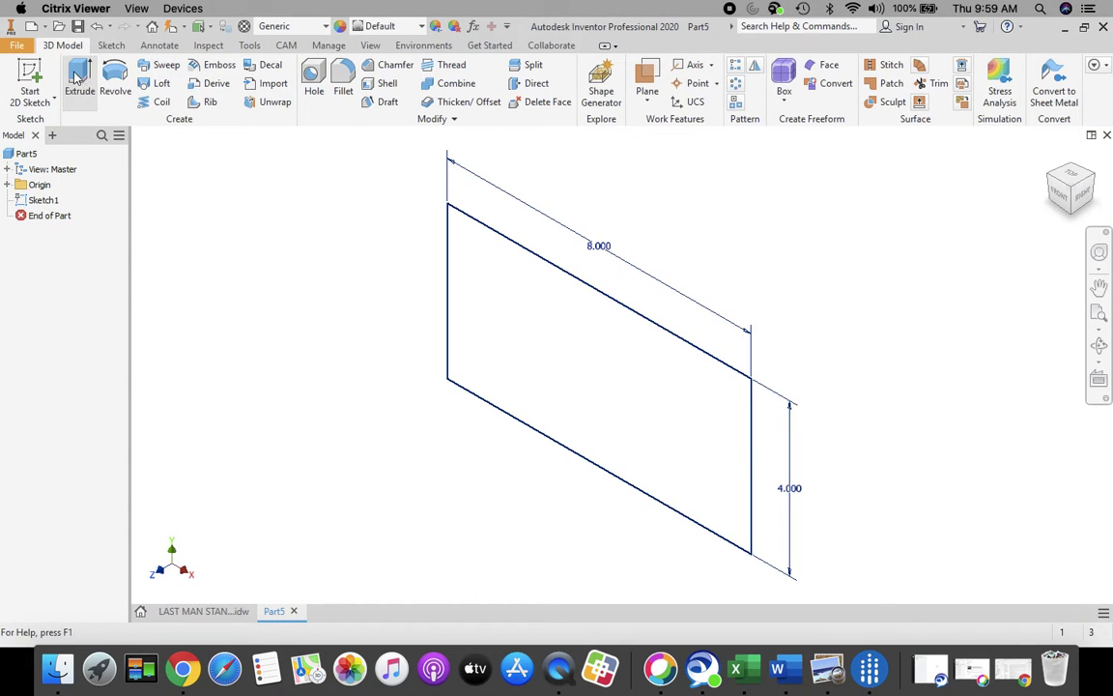
Step: Extrude the rectangle 0.75 in, direction flipped, into a solid plate
click(79, 75)
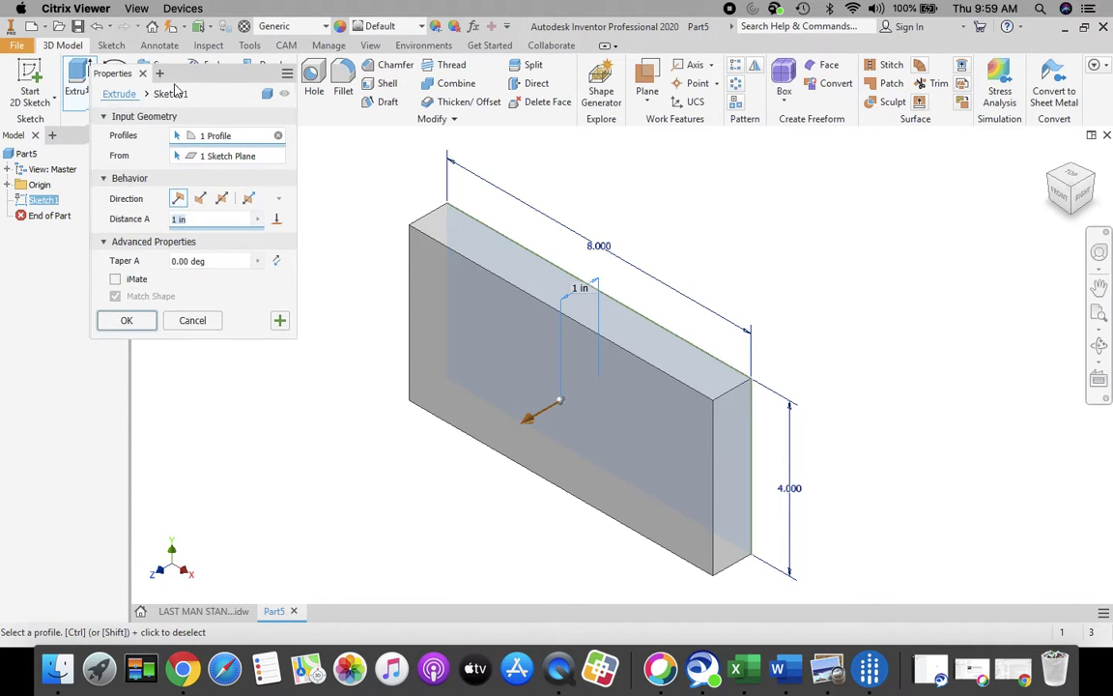
drag(174, 75, 176, 97)
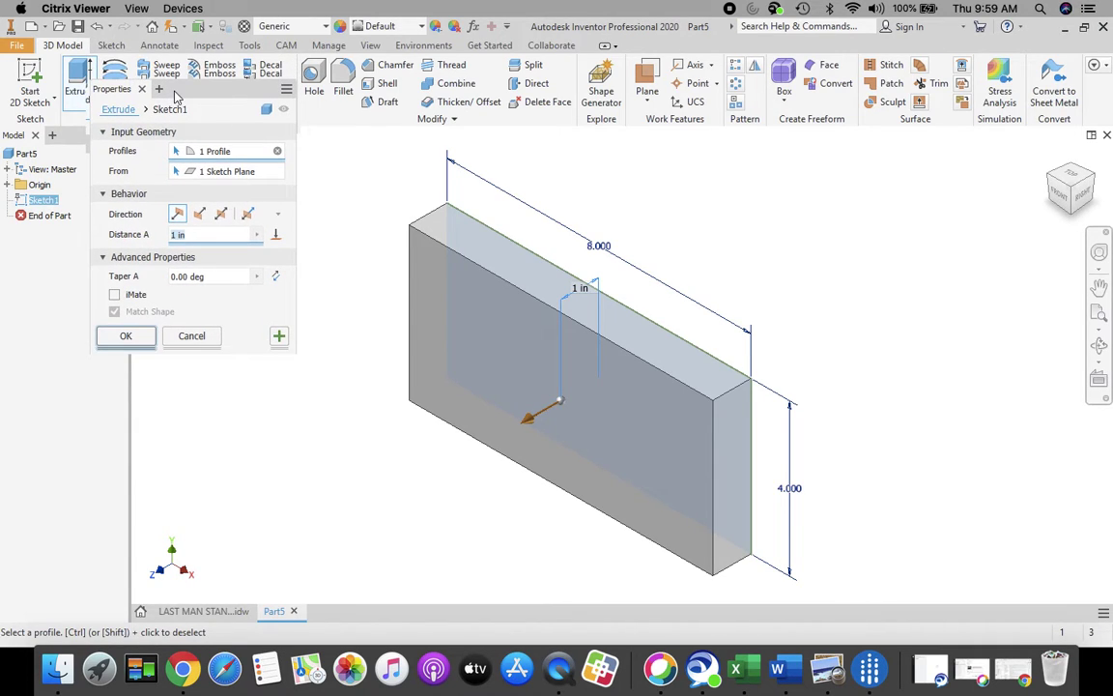
click(199, 214)
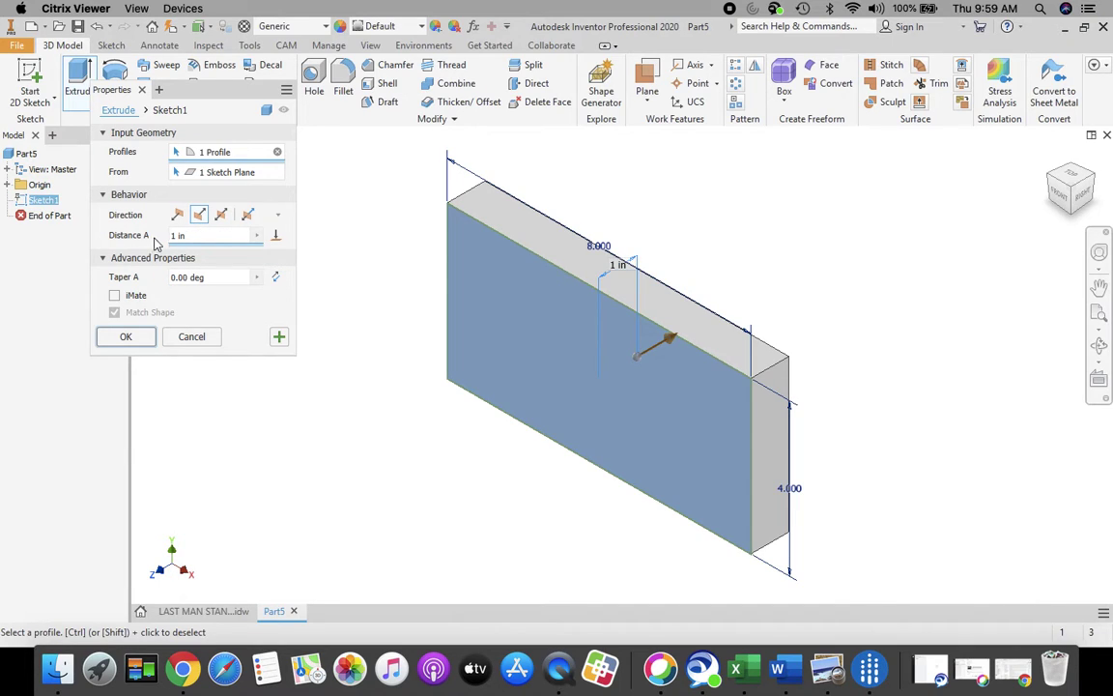
key(BackSpace)
text(.75)
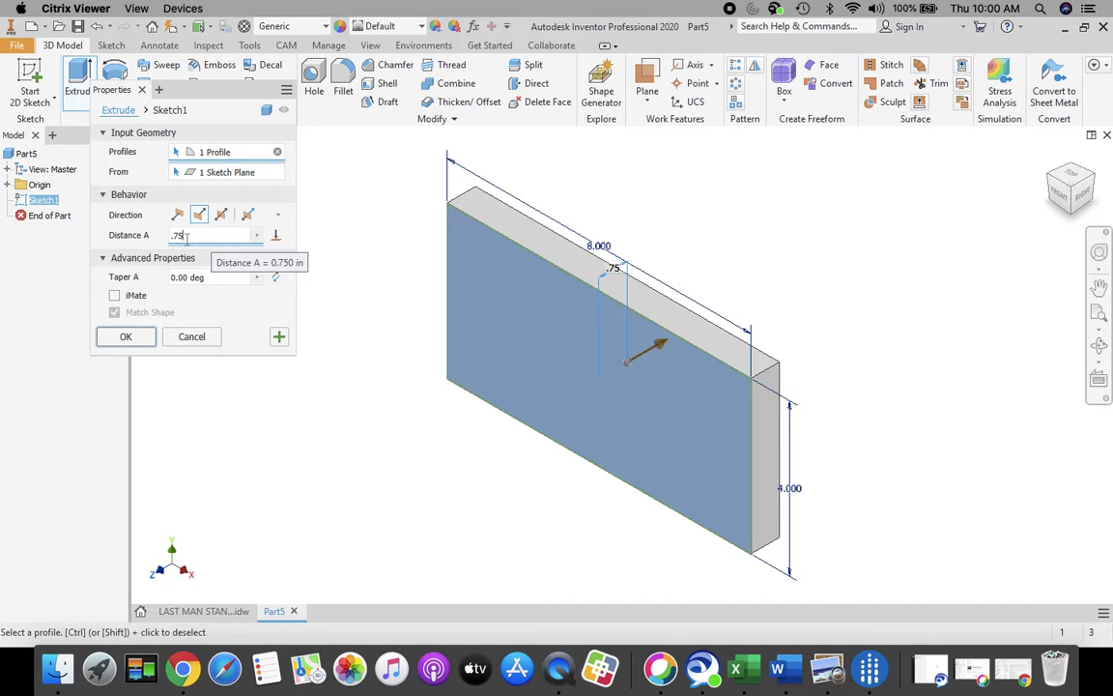
click(127, 337)
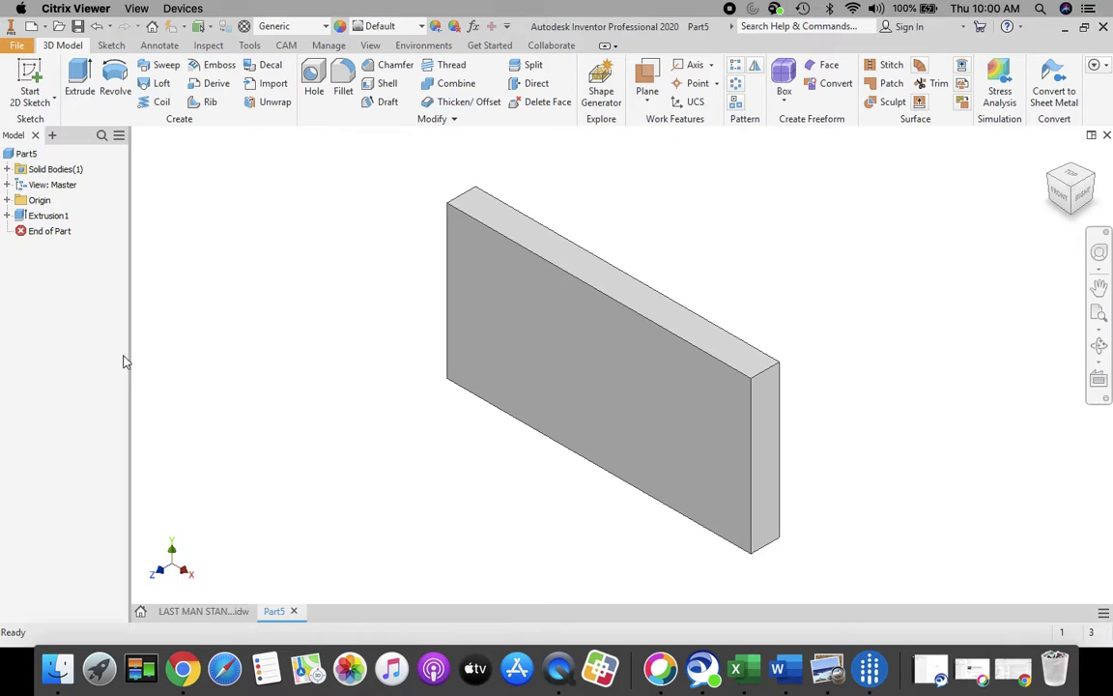
click(214, 612)
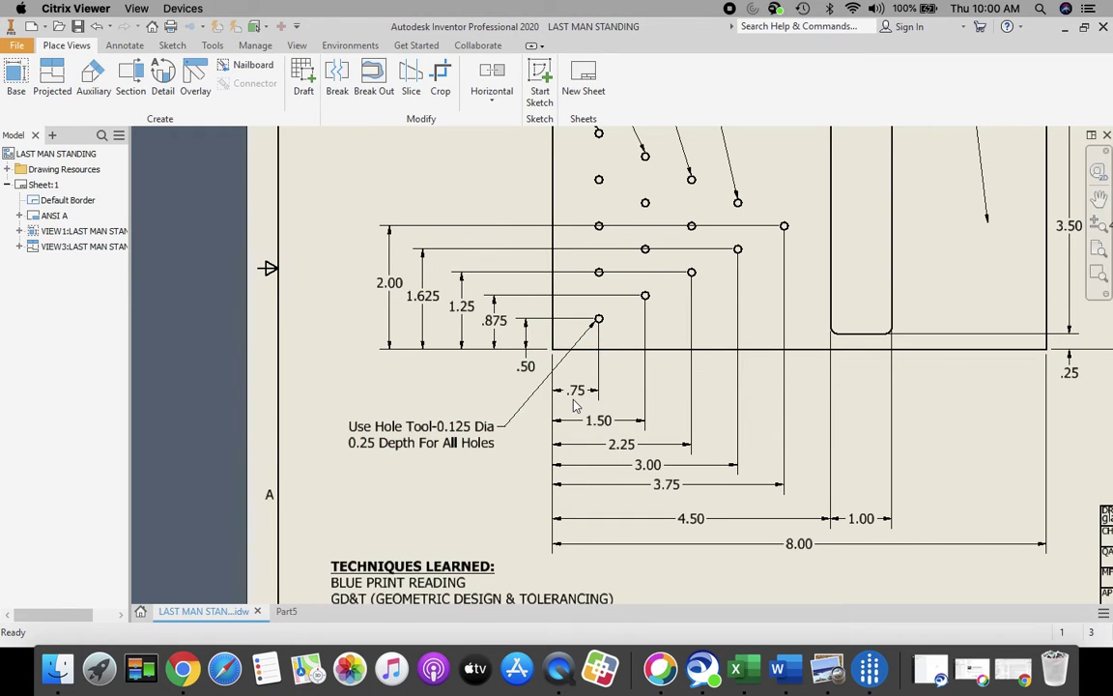
Step: Study the drawing's rectangular pattern notes and hole dimensions, then return to the Part5 plate
middle_drag(578, 209, 624, 481)
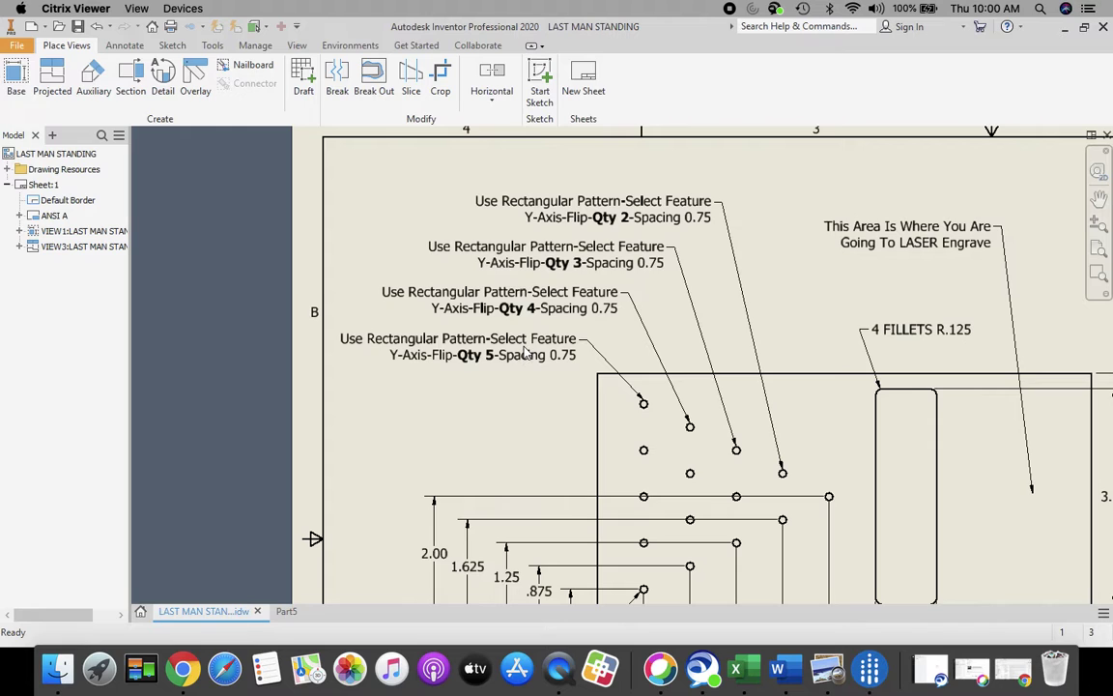
mouse_move(551, 410)
middle_down()
mouse_move(477, 267)
mouse_move(473, 222)
mouse_move(450, 215)
middle_up()
scroll(450, 215, down, 4)
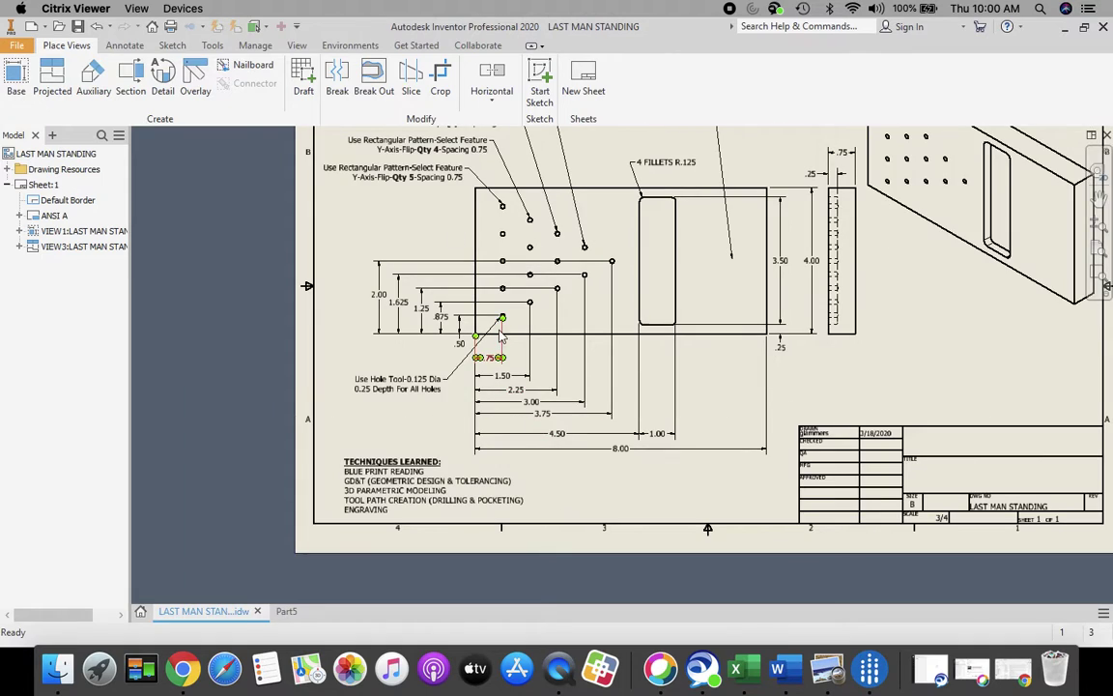
scroll(353, 307, up, 4)
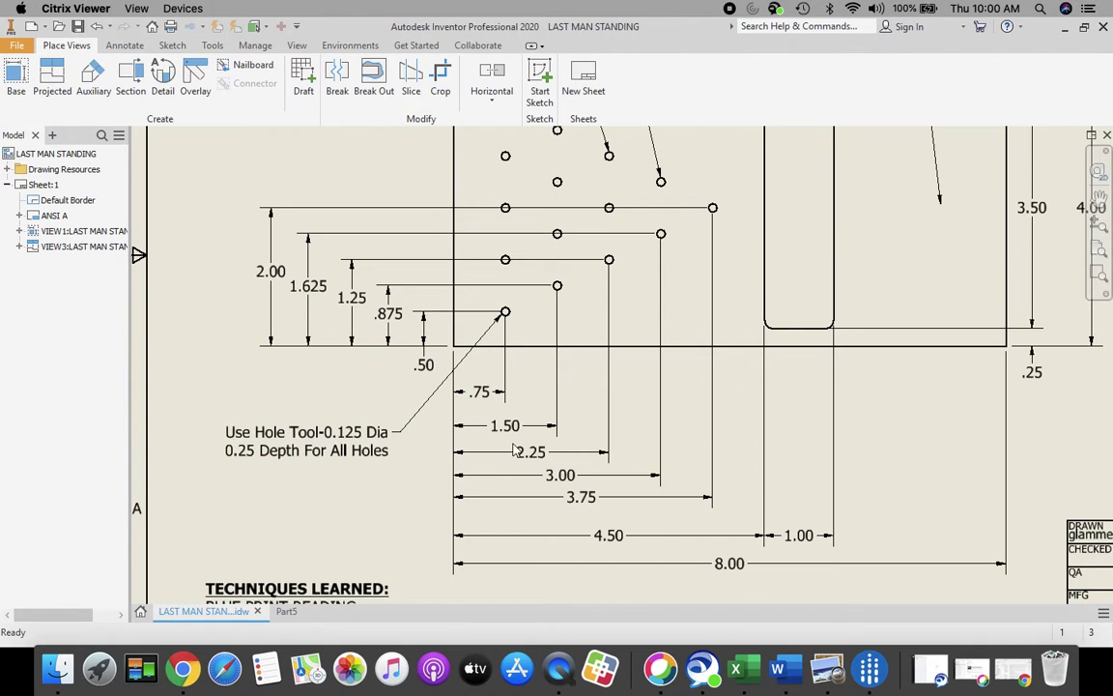
click(286, 613)
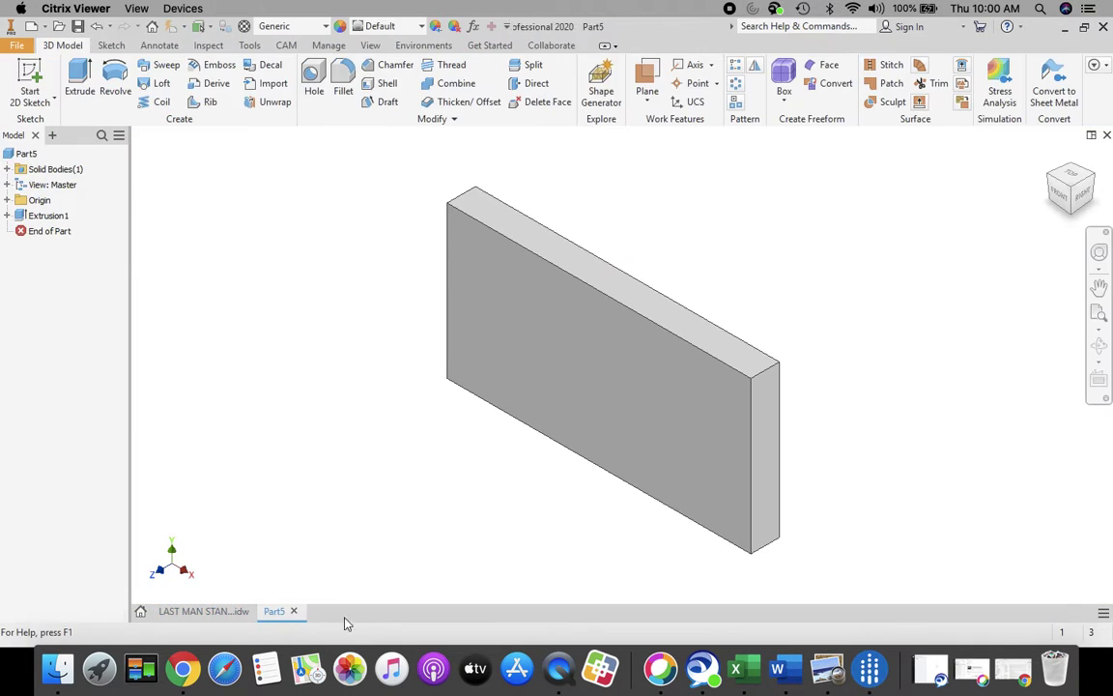
Step: Start a new 2D sketch on the plate's front face, viewed face-on from FRONT
click(31, 75)
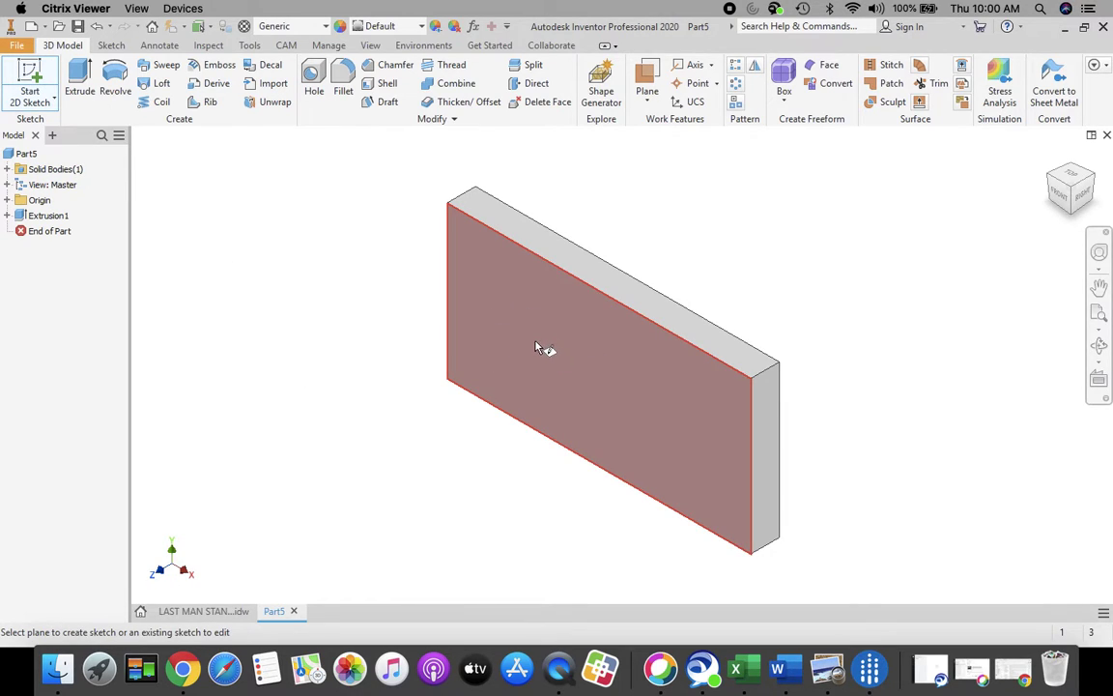
click(503, 337)
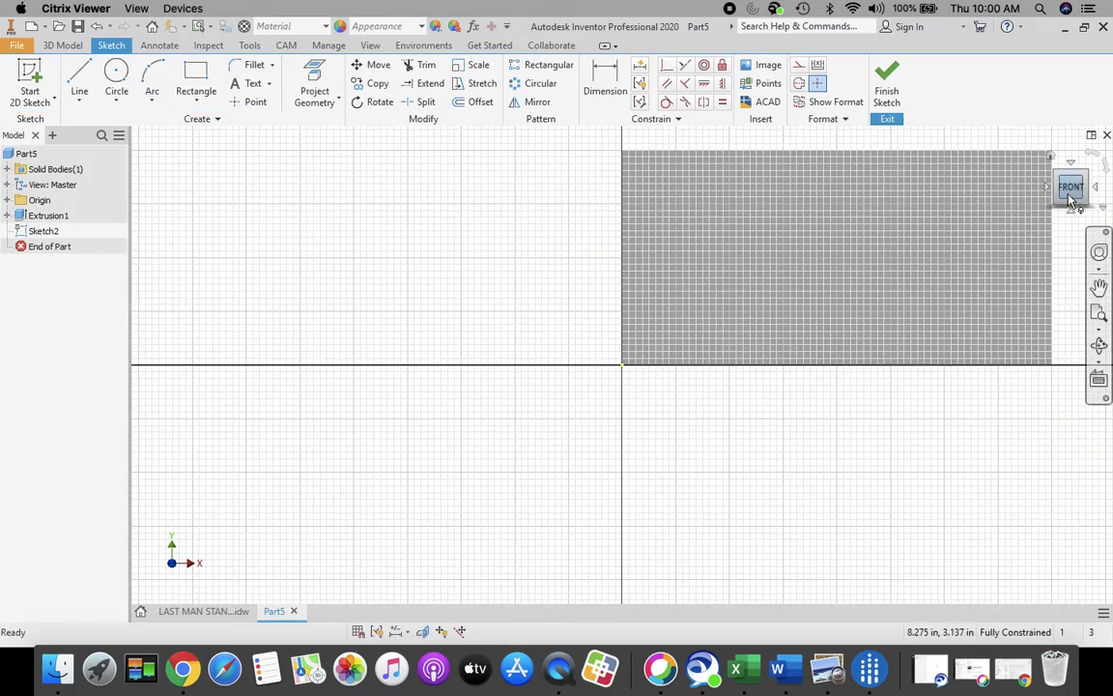
click(1070, 190)
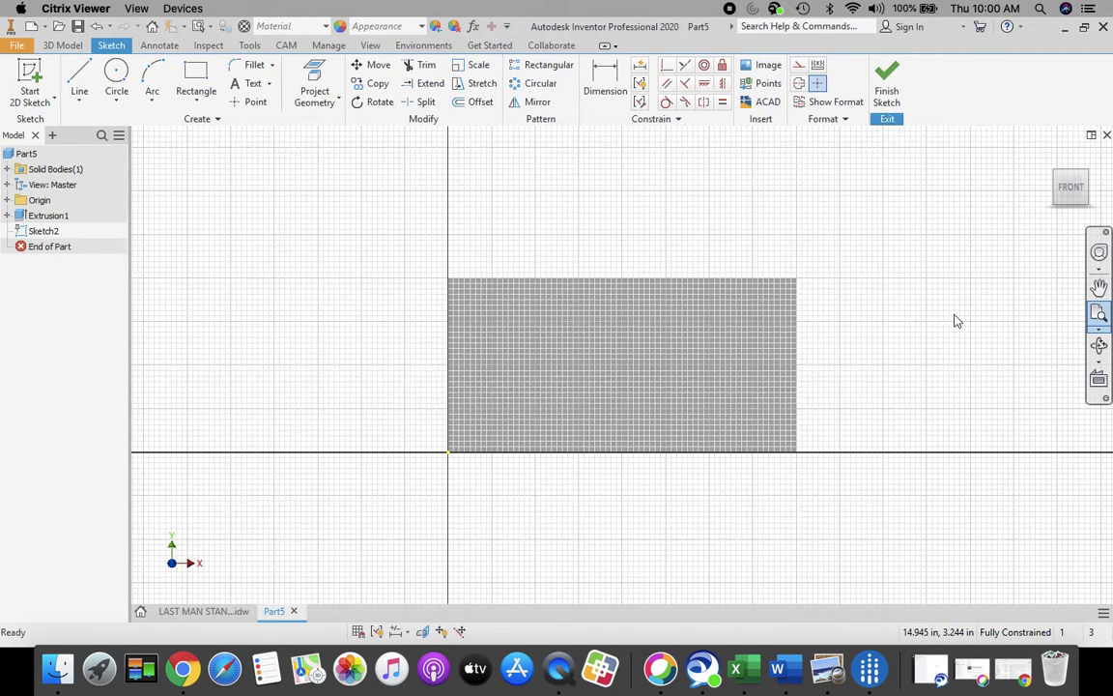
scroll(837, 448, up, 5)
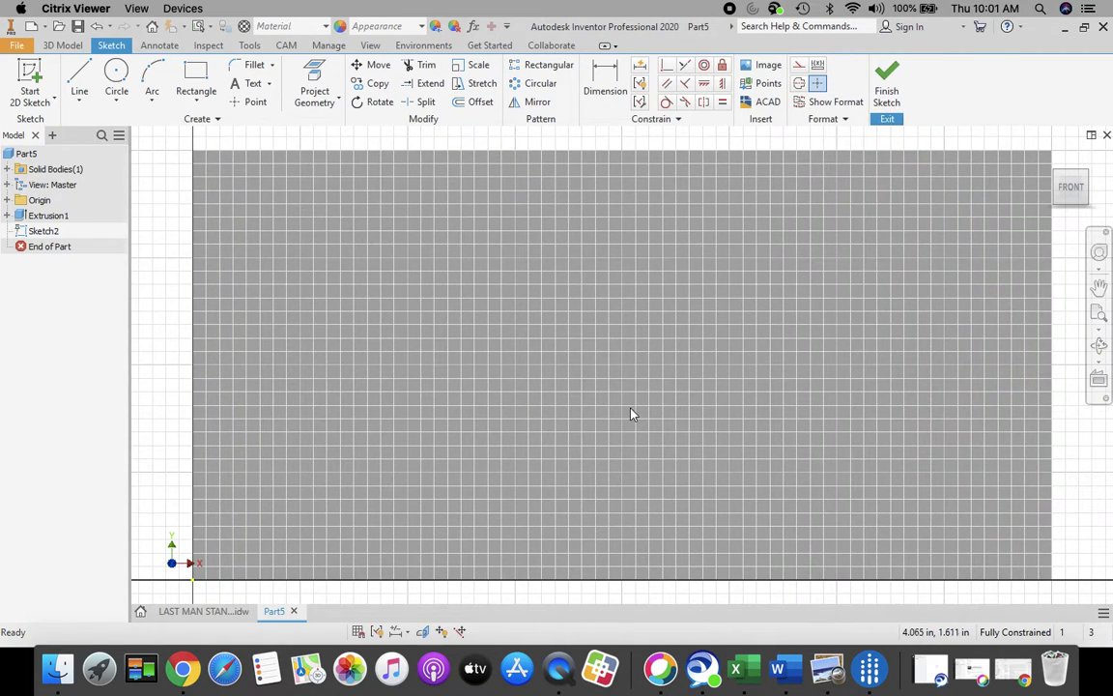
scroll(629, 413, down, 3)
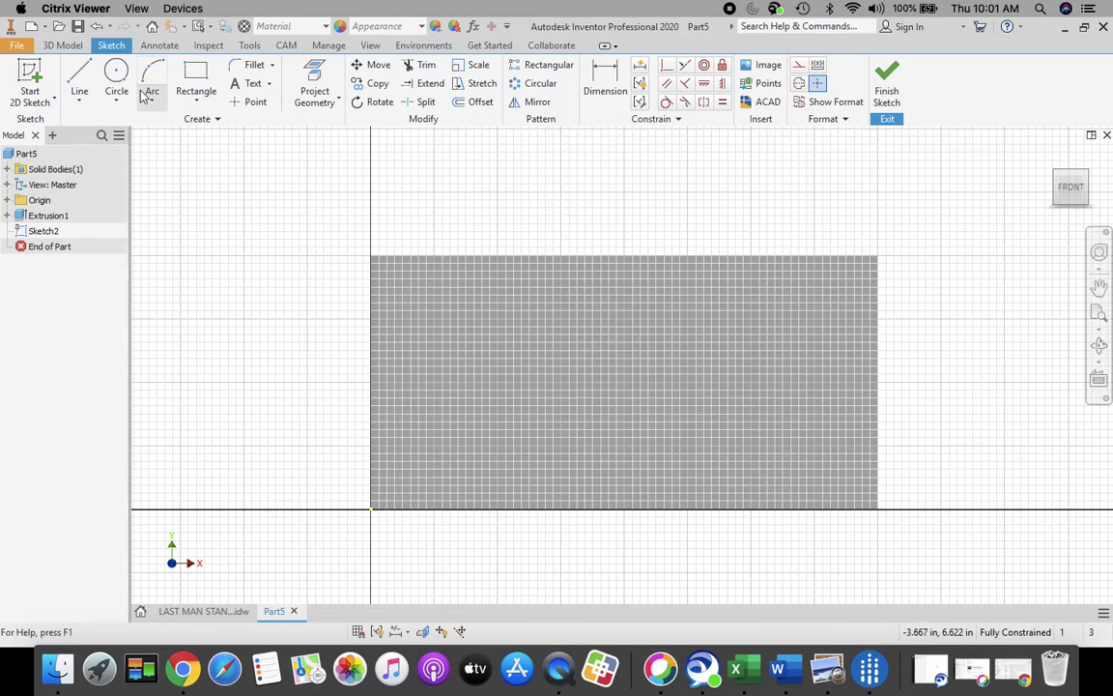
Step: Place five sketch points in a rising staggered diagonal row across the plate
click(249, 104)
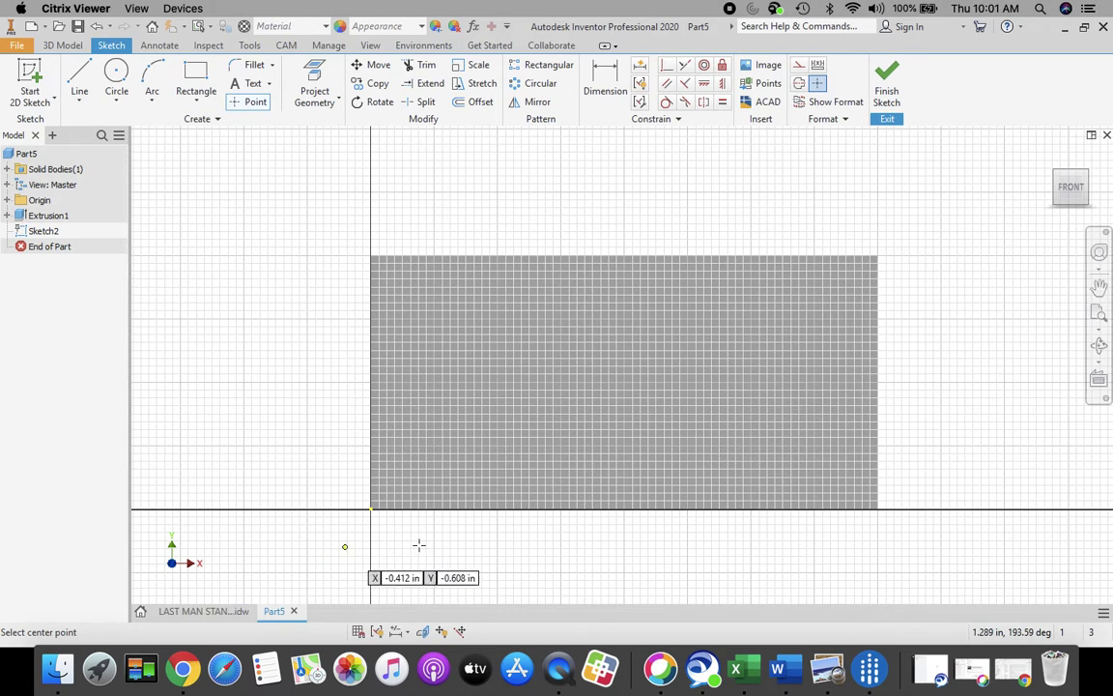
click(416, 473)
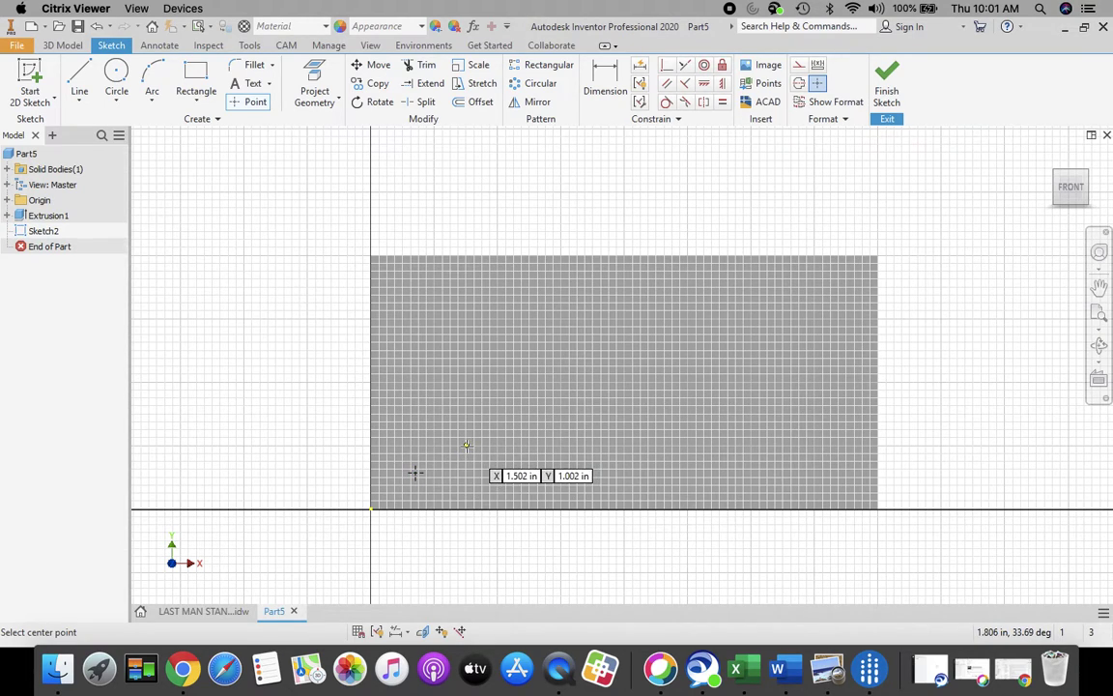
click(467, 444)
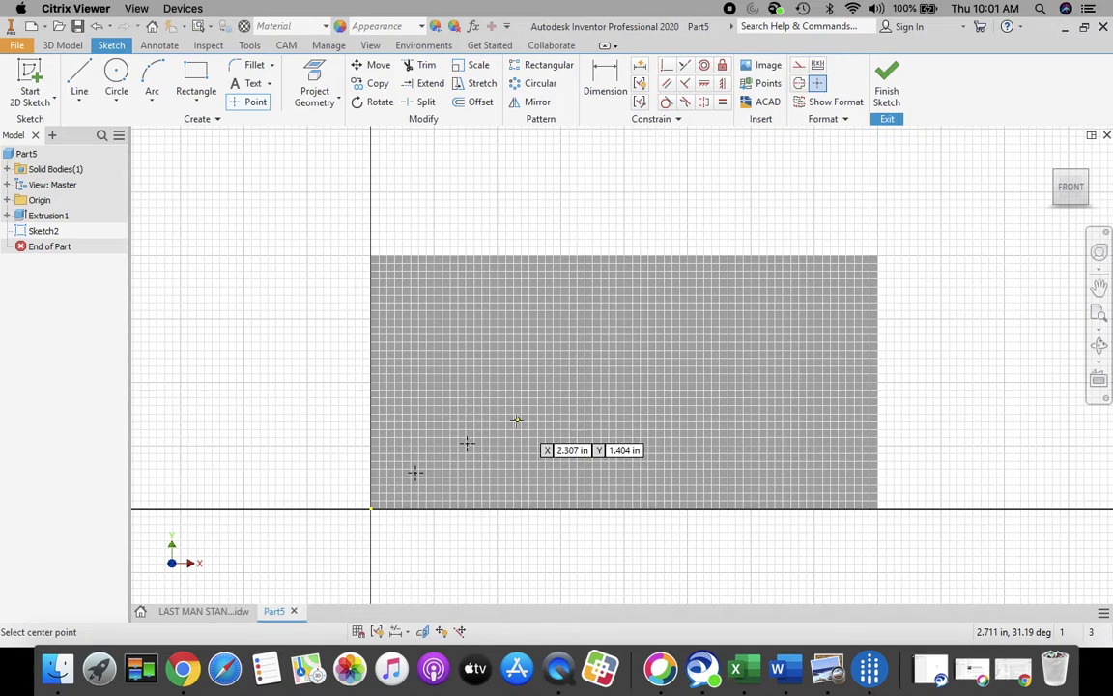
click(514, 420)
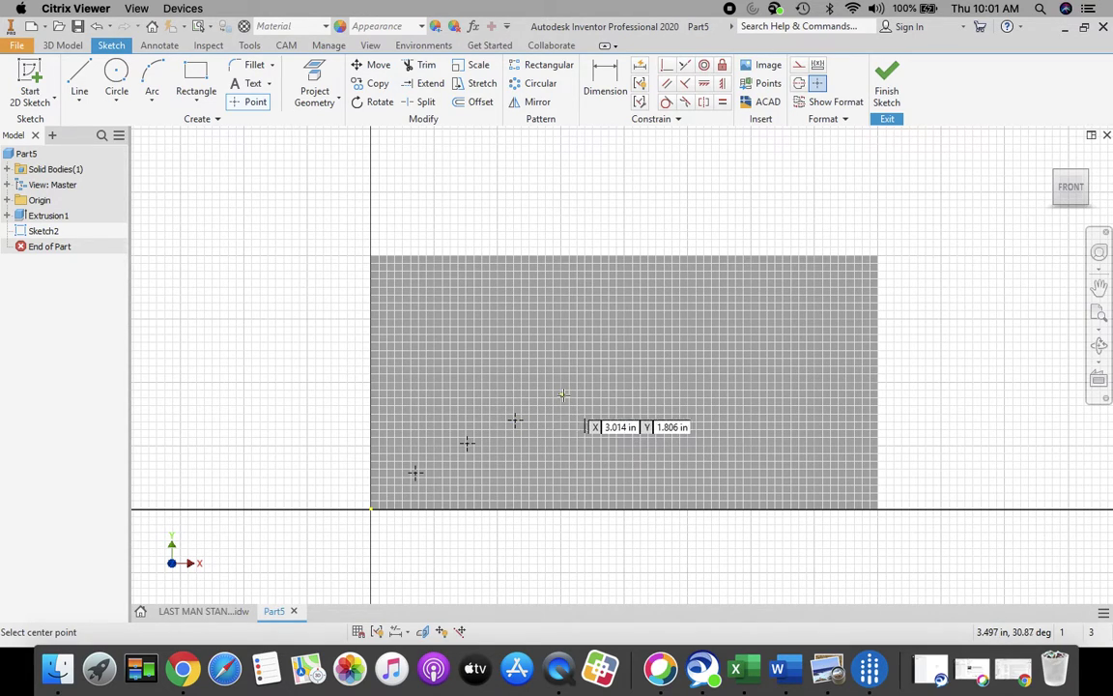
click(561, 393)
click(610, 373)
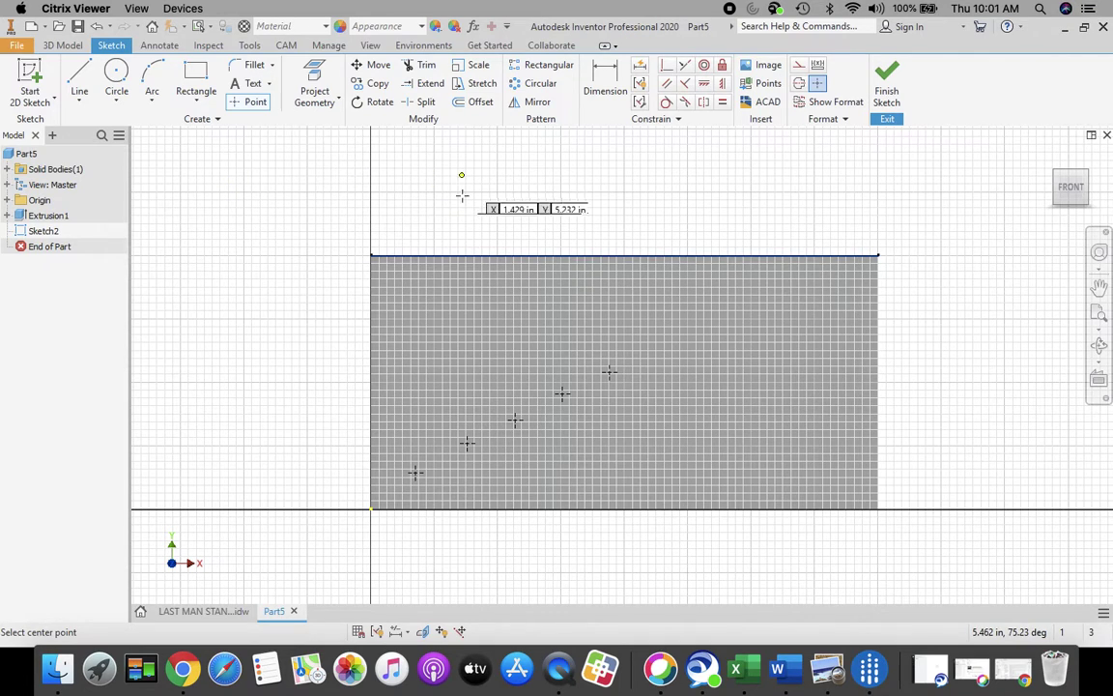
Step: Check the first hole's .50 and .75 location dimensions on the LAST MAN STANDING drawing
click(203, 610)
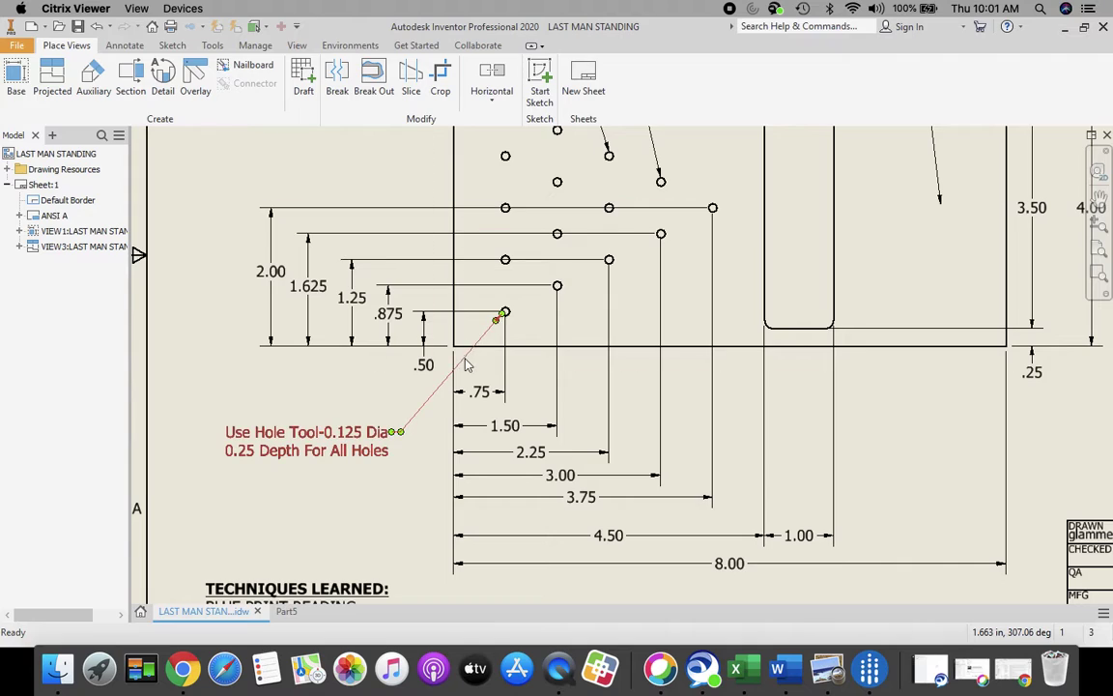
click(427, 366)
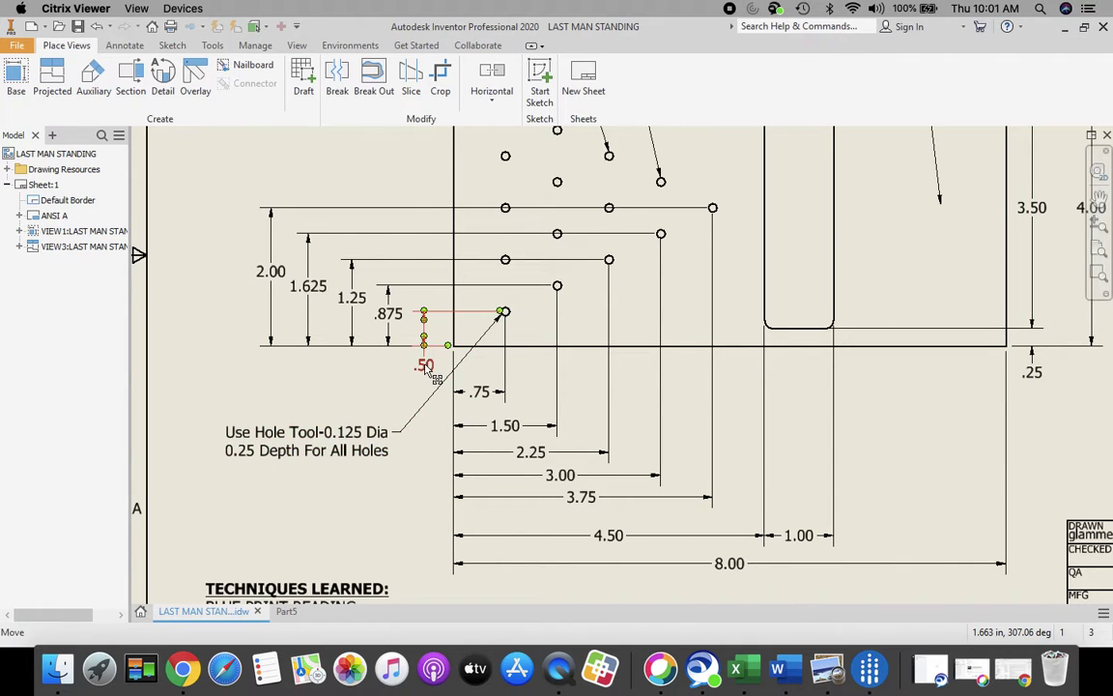
click(483, 394)
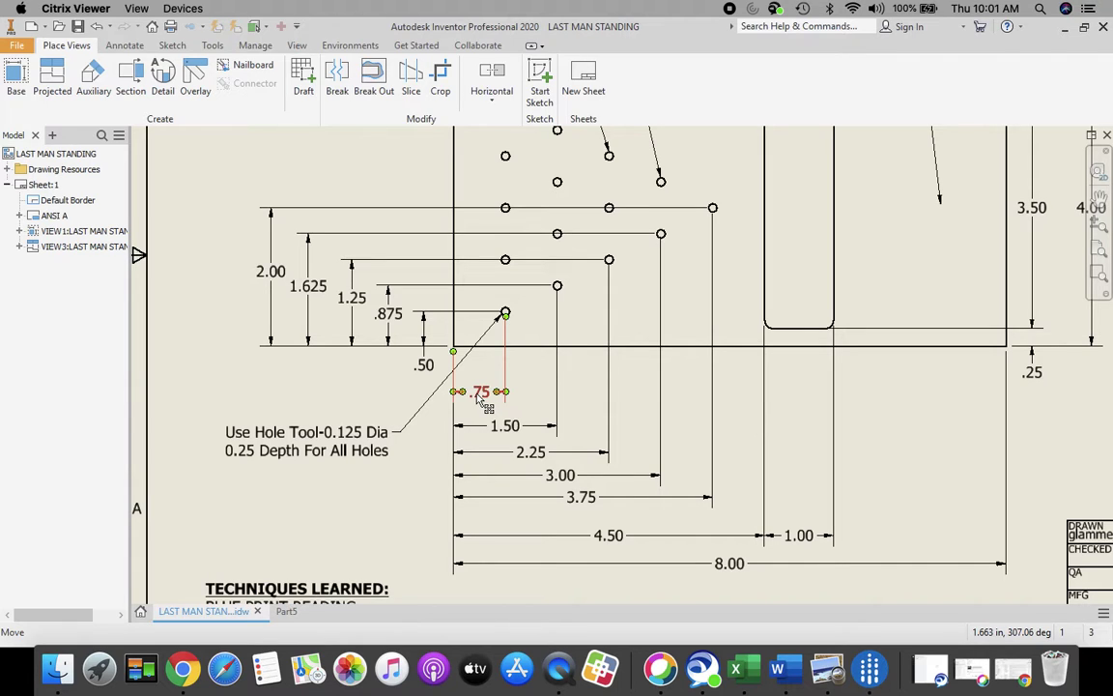
key(Escape)
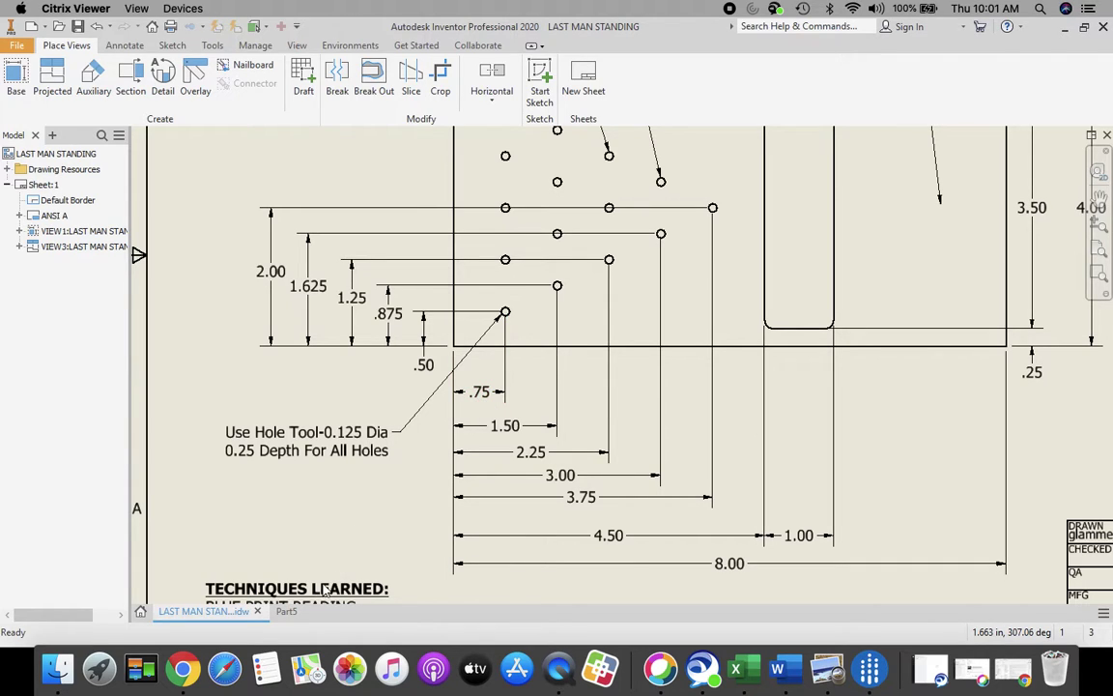
Step: Dimension the first hole point 0.5 in above the plate's bottom edge
click(285, 613)
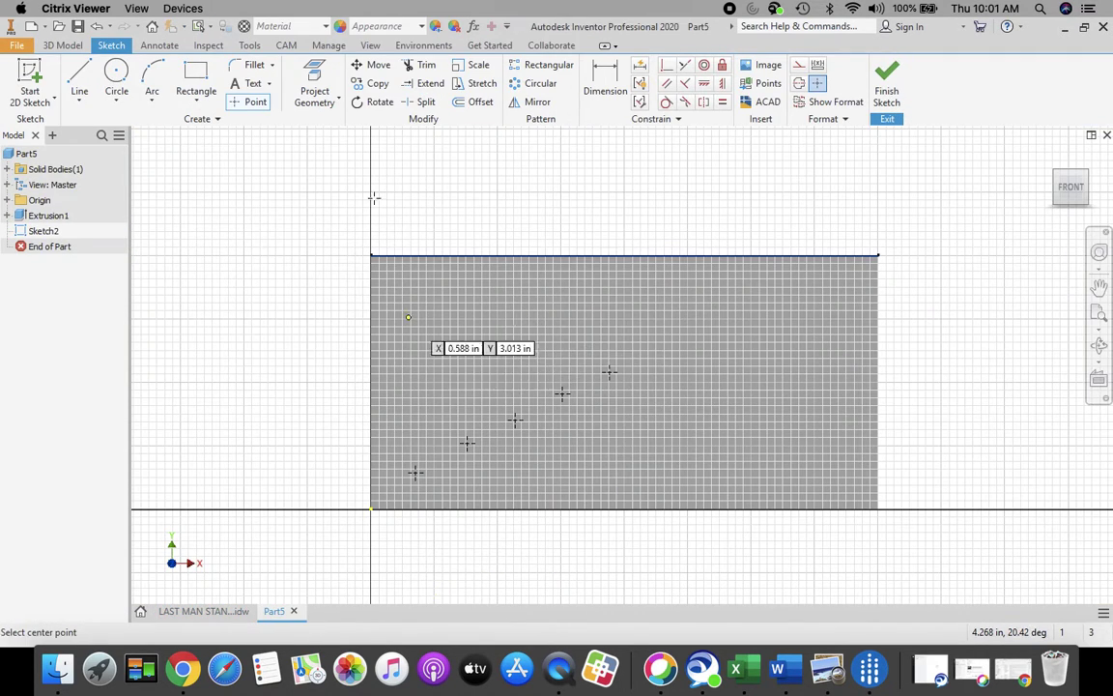
click(605, 77)
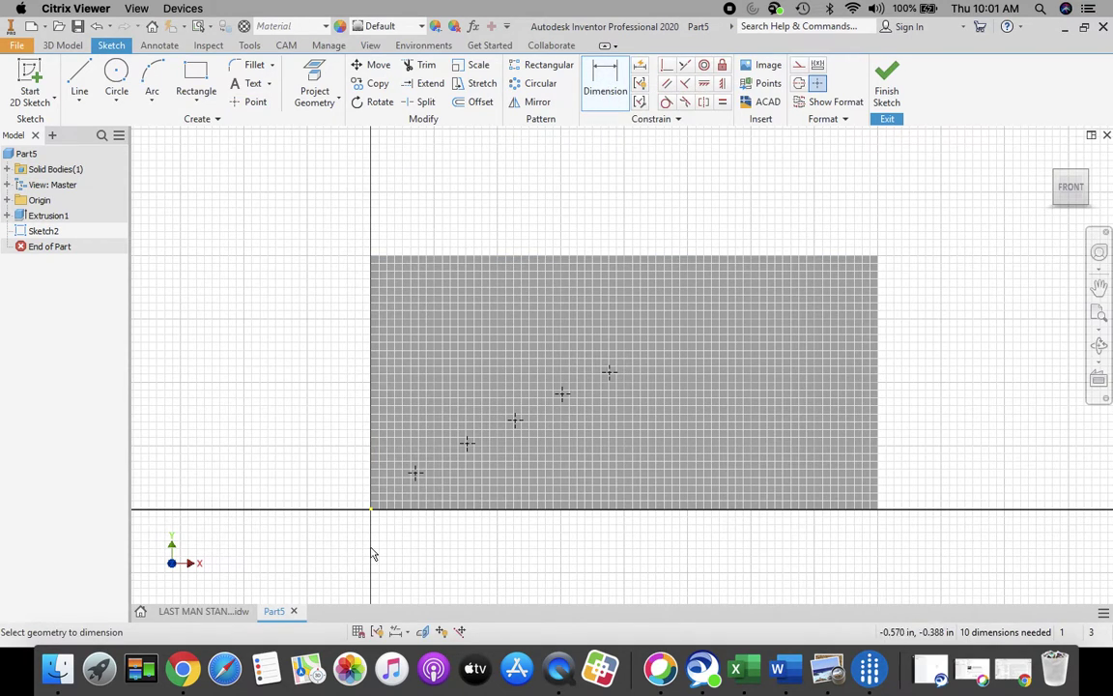
click(422, 510)
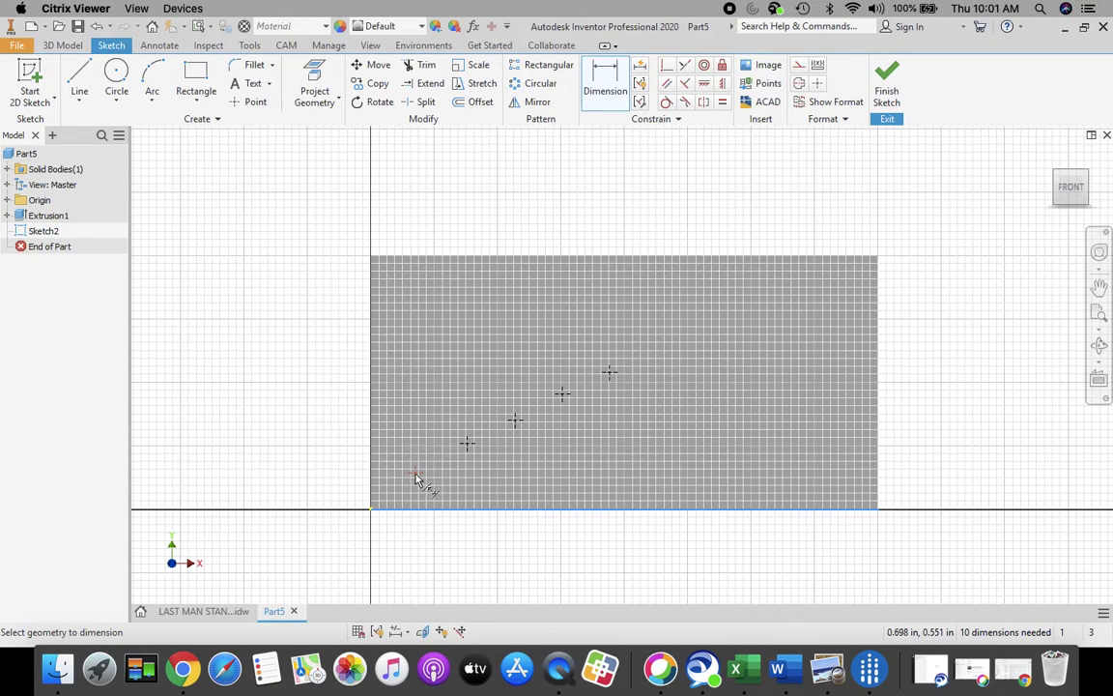
click(416, 474)
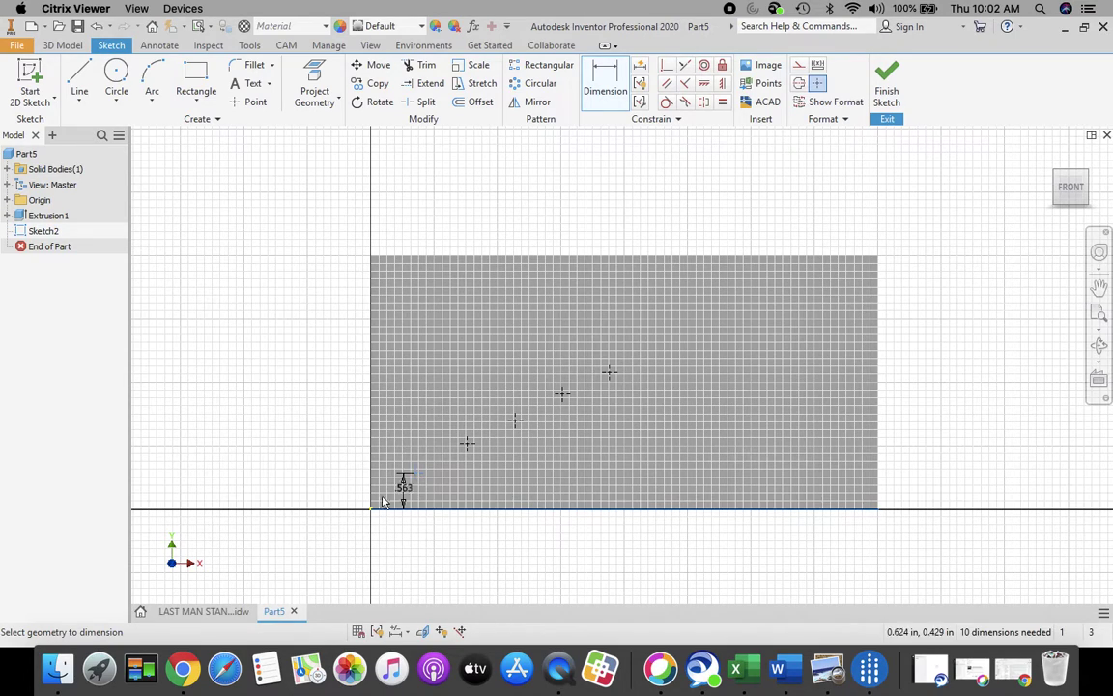
click(331, 498)
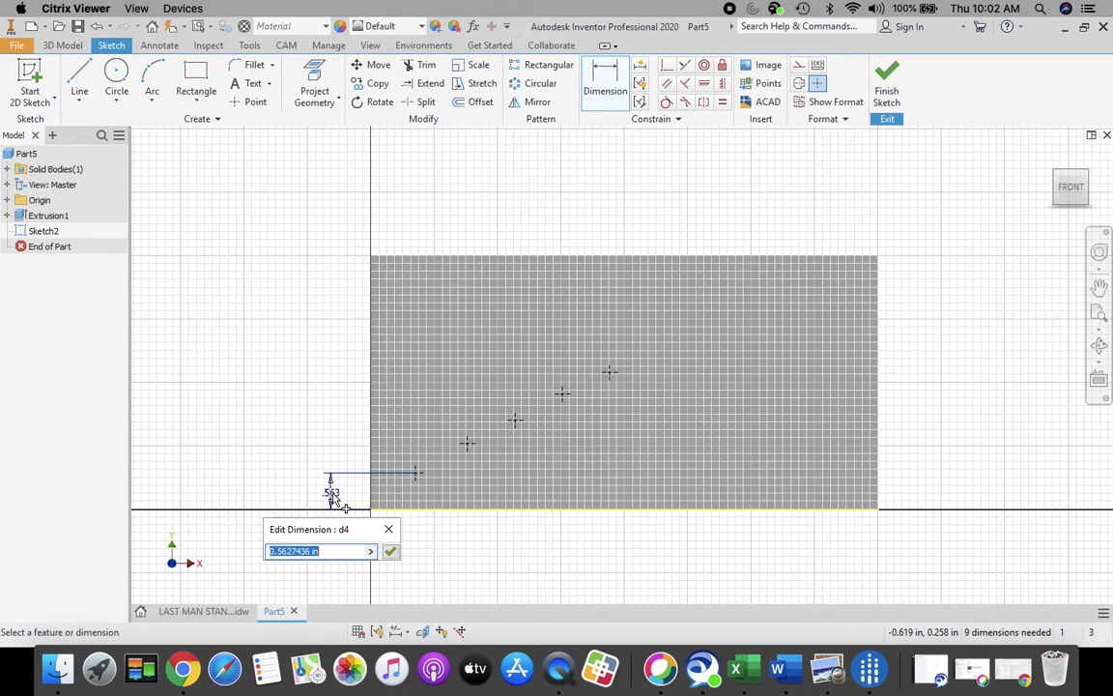
text(.5)
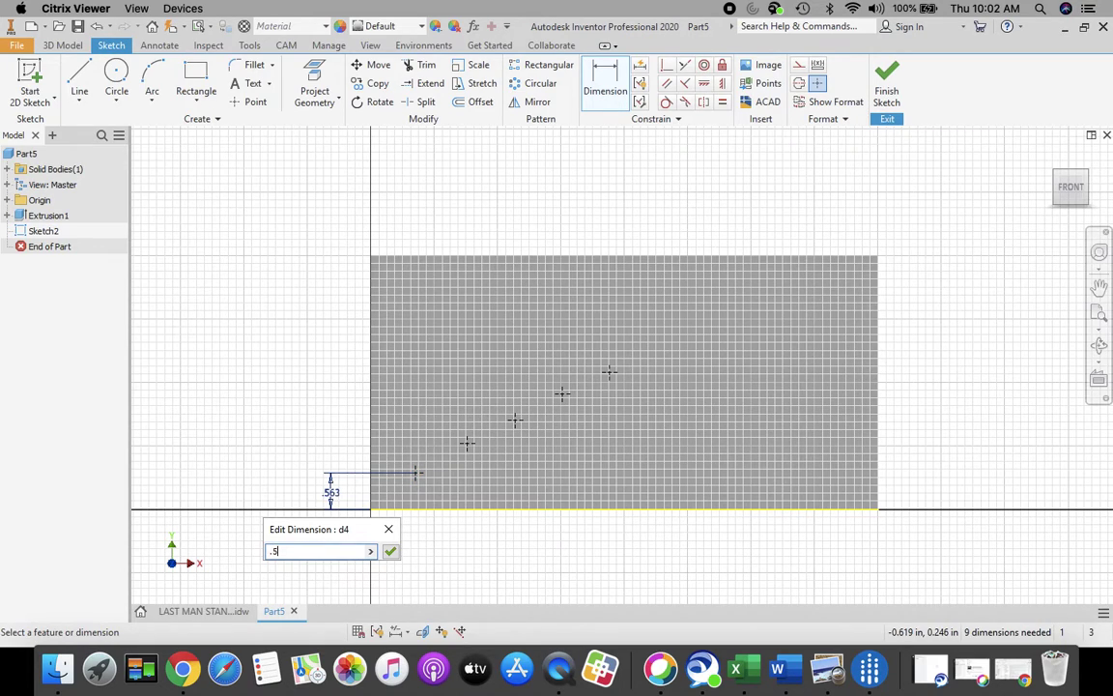
click(391, 551)
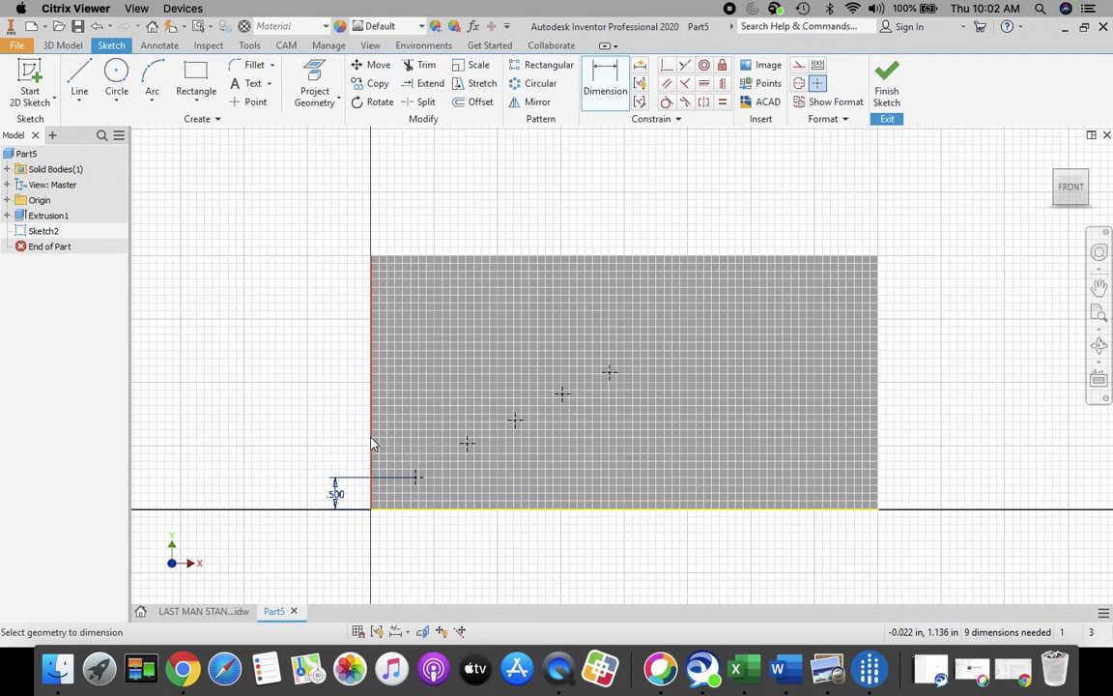
Step: Dimension the first hole point 0.75 in from the plate's left edge
click(415, 480)
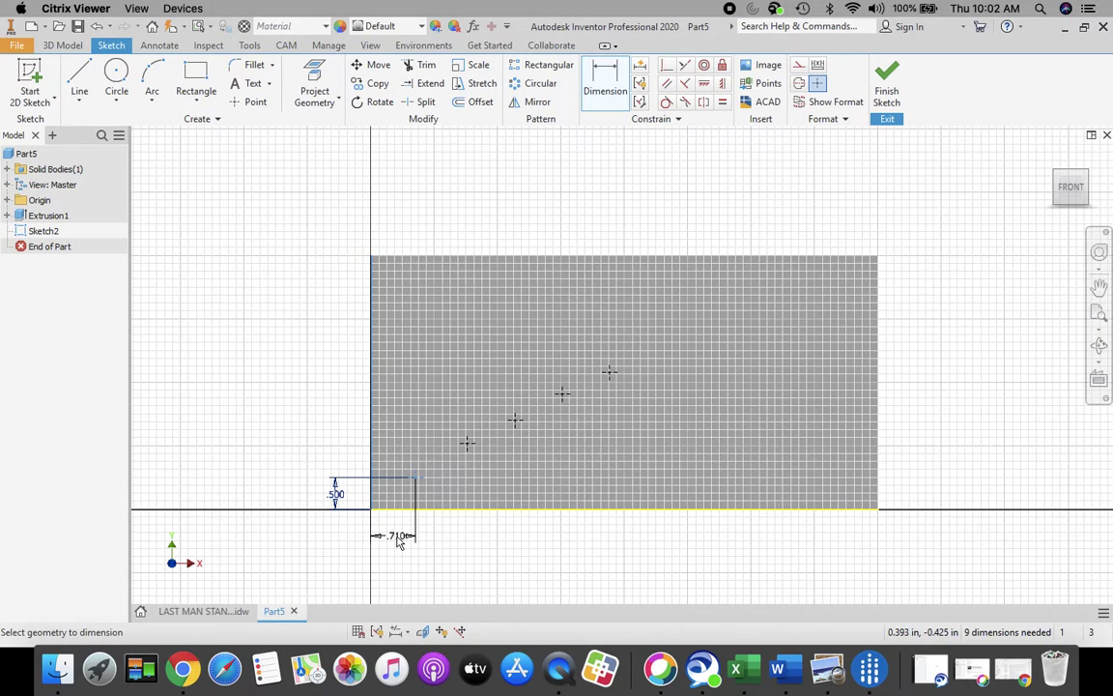
click(397, 541)
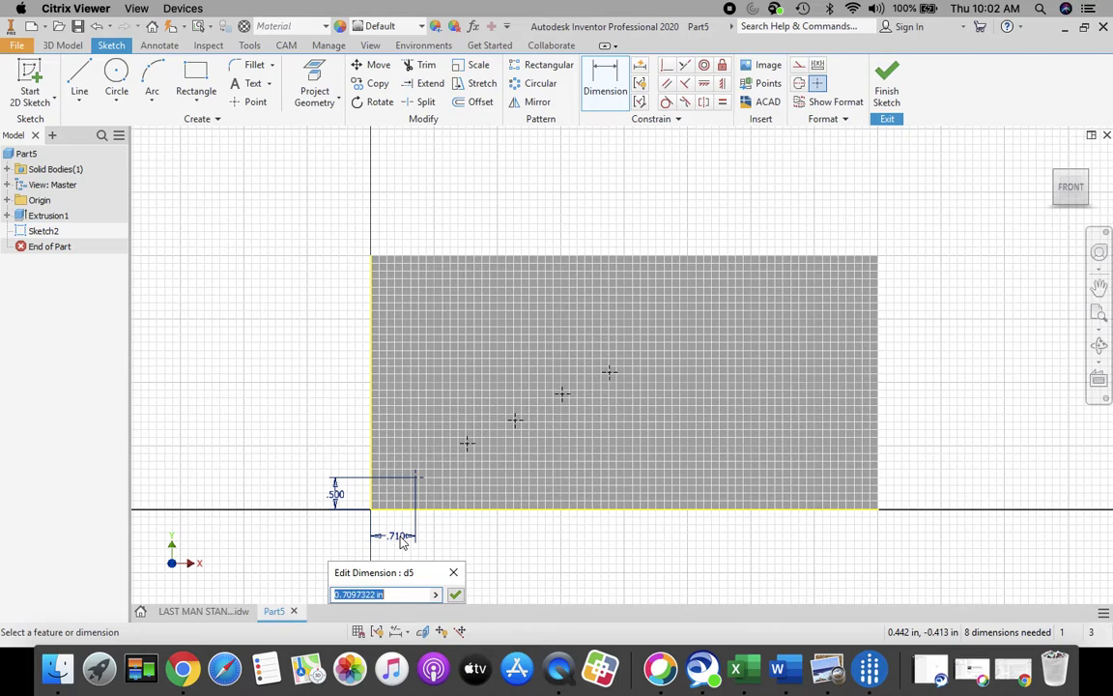
text(.75)
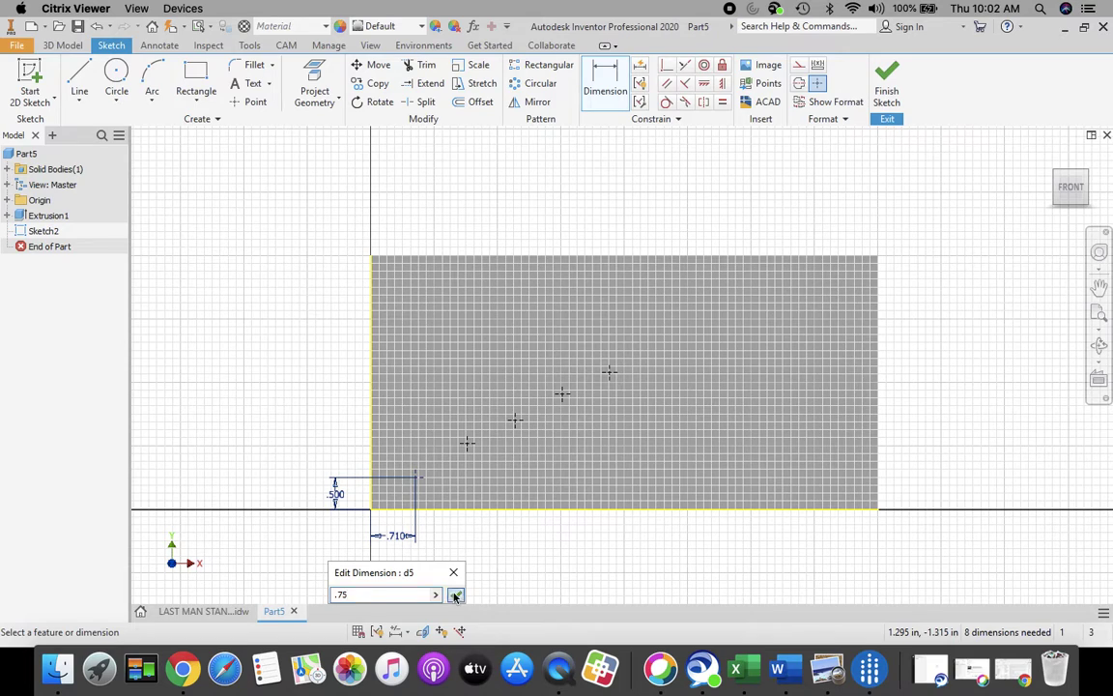
click(456, 596)
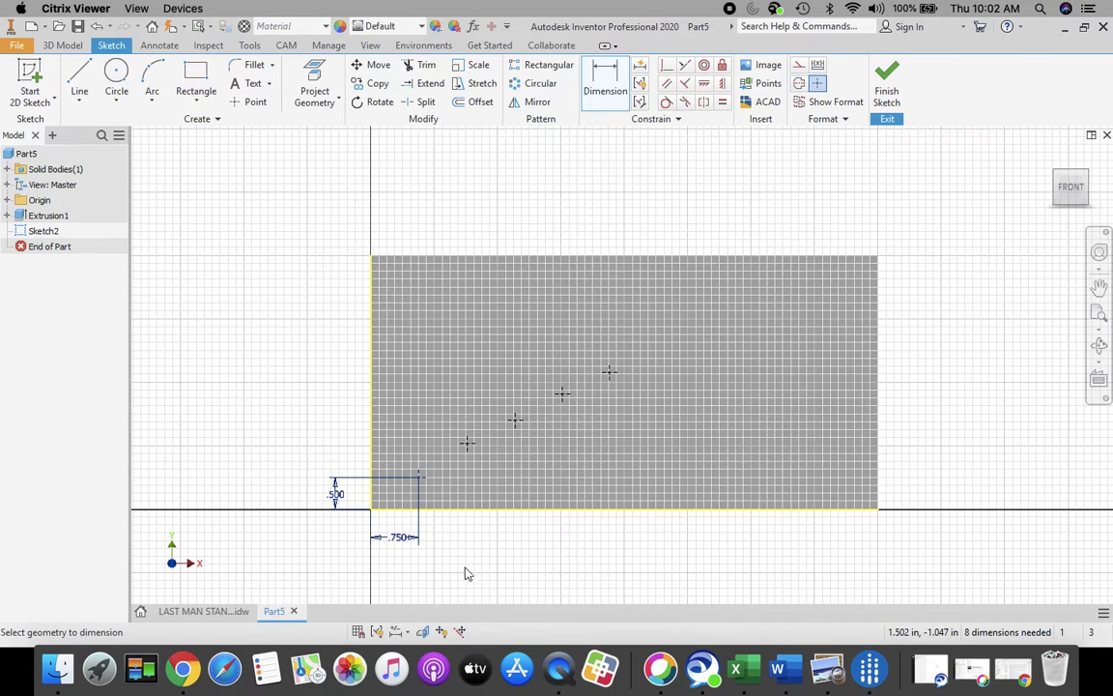
Step: Dimension the second hole point 0.875 in above the plate's bottom edge
click(219, 611)
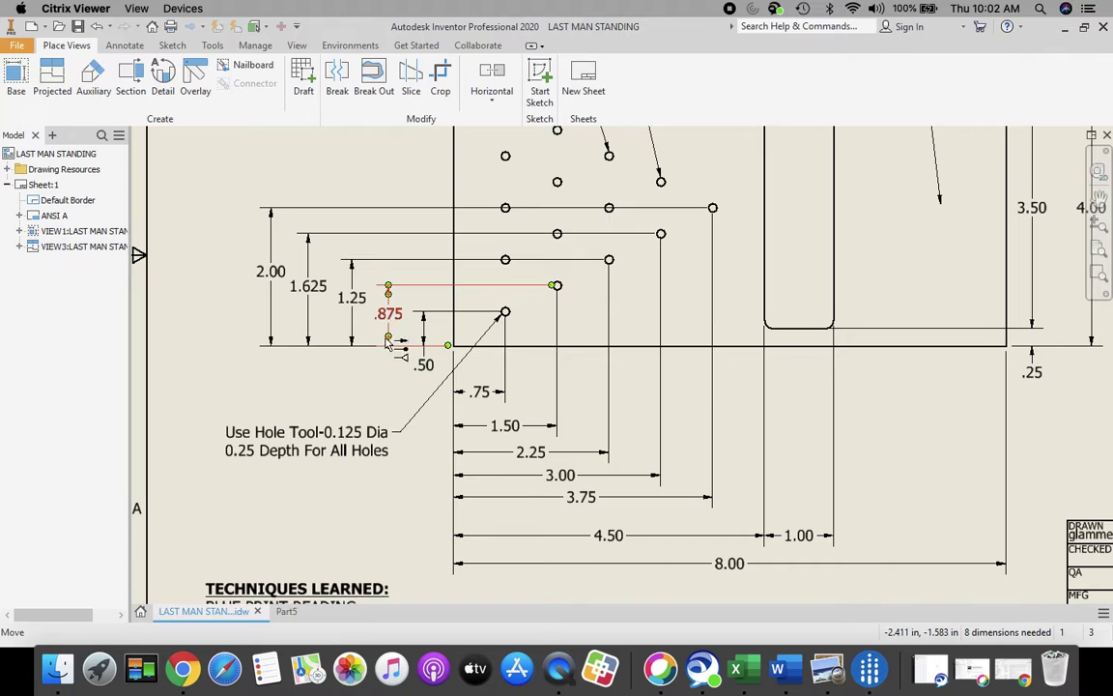
click(287, 612)
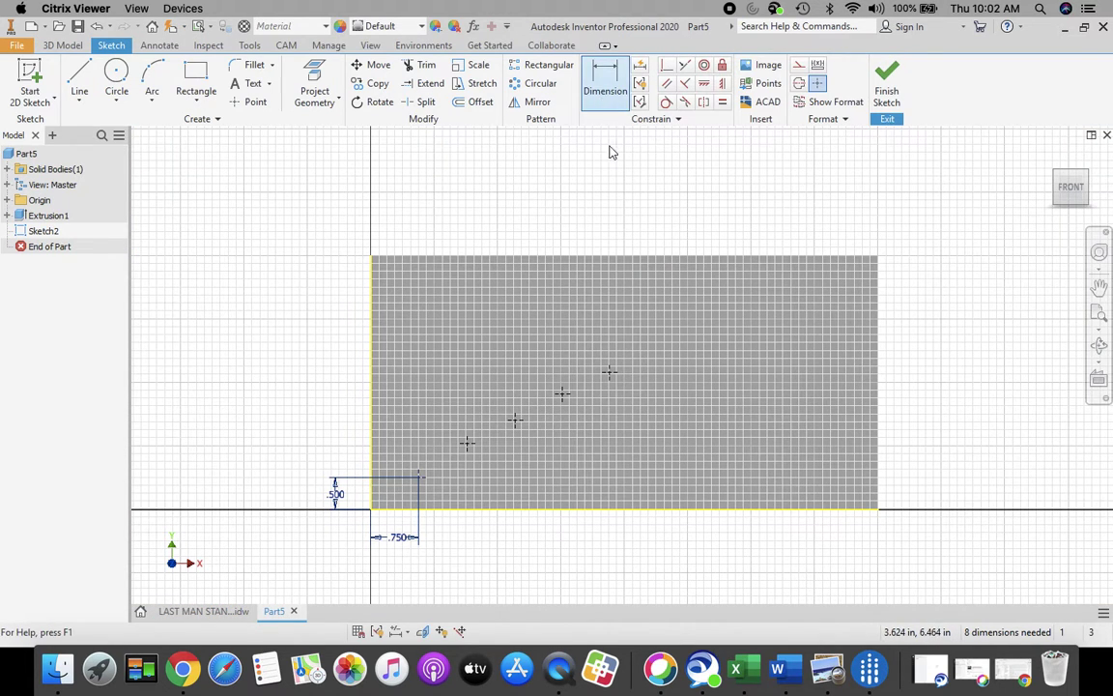
click(475, 511)
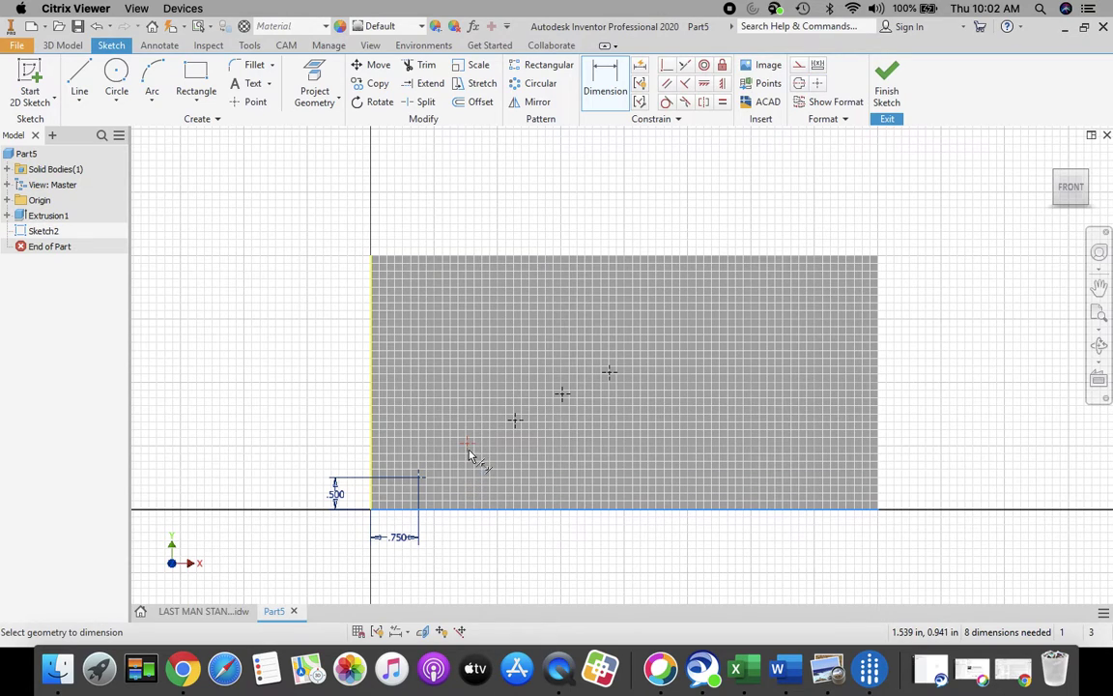
click(467, 447)
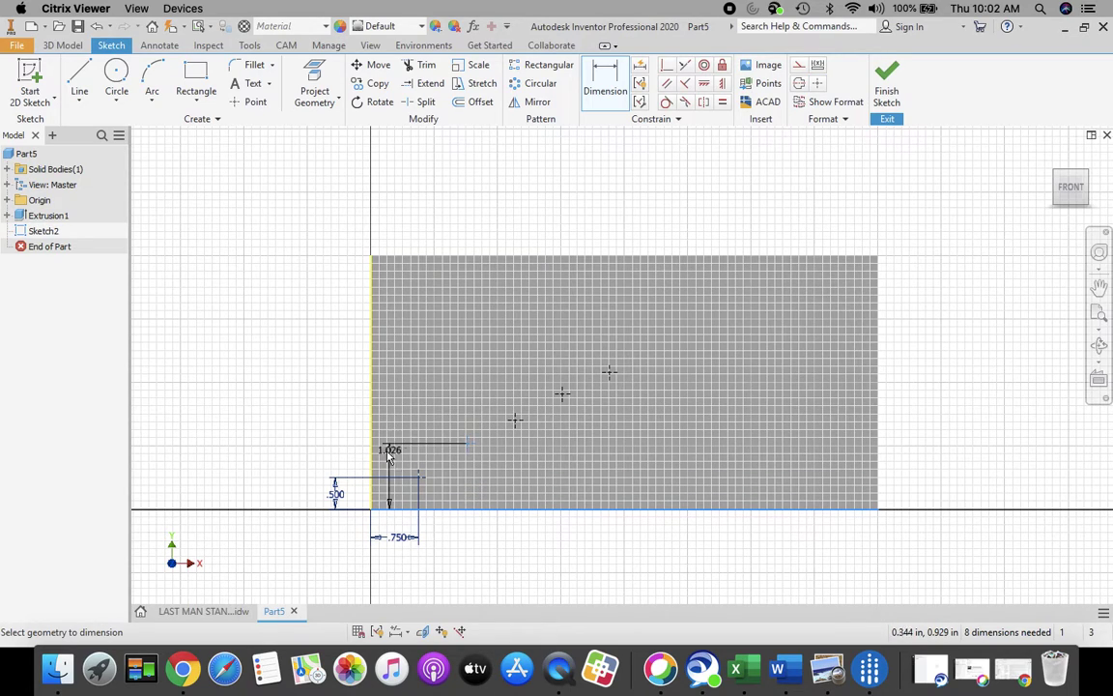
click(301, 484)
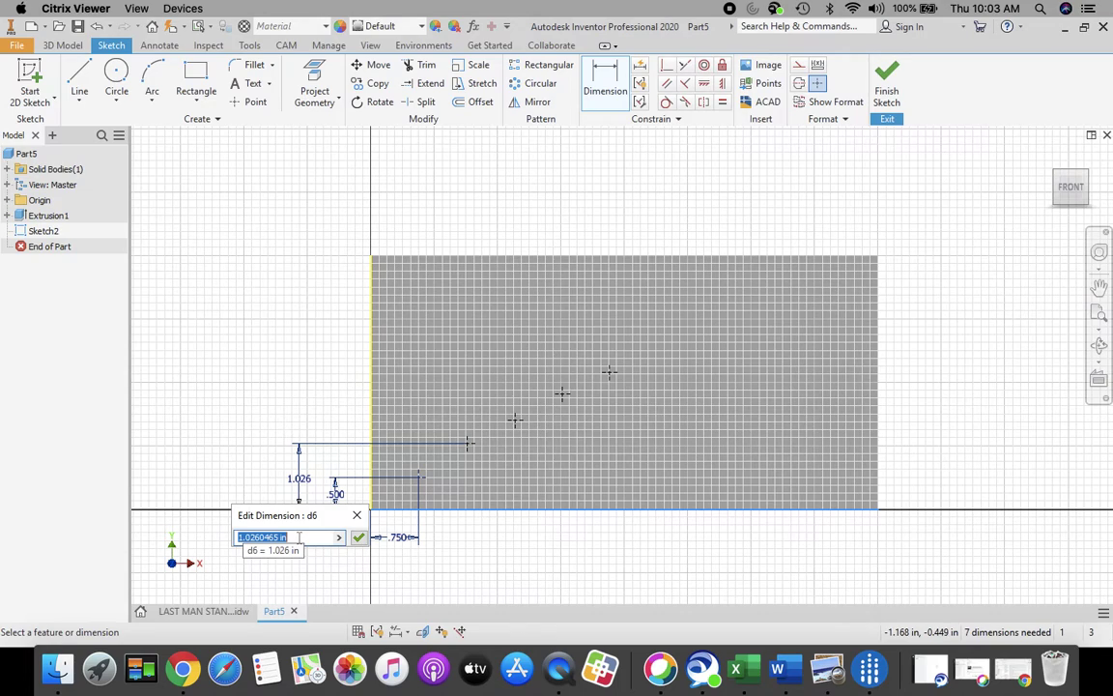
text(.875)
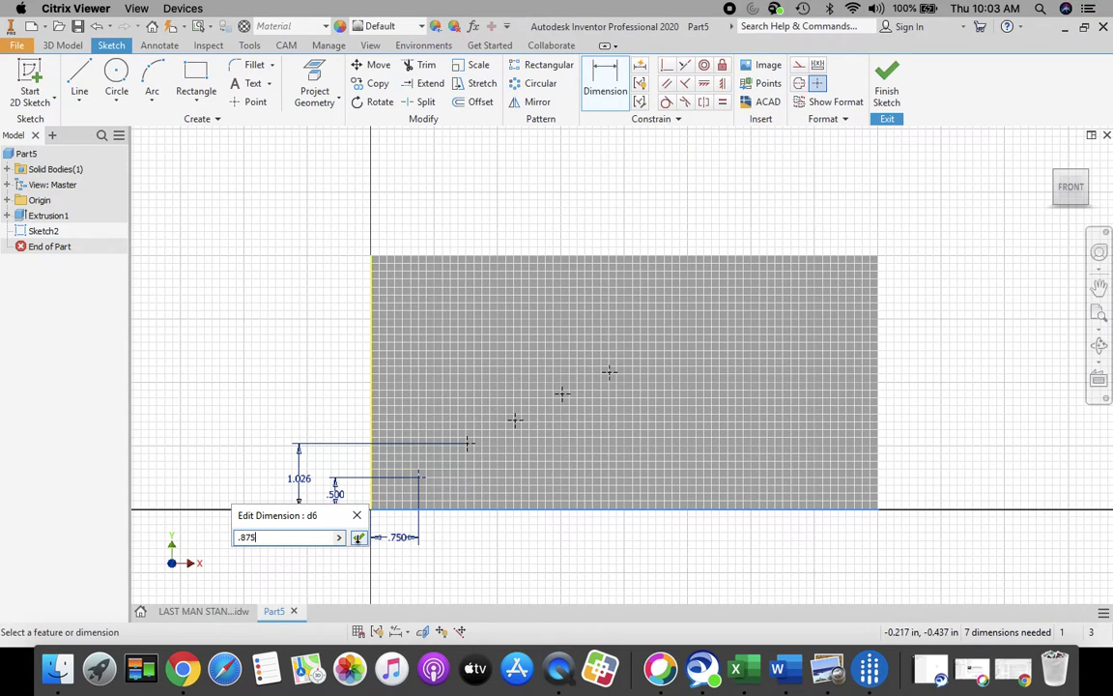
click(359, 537)
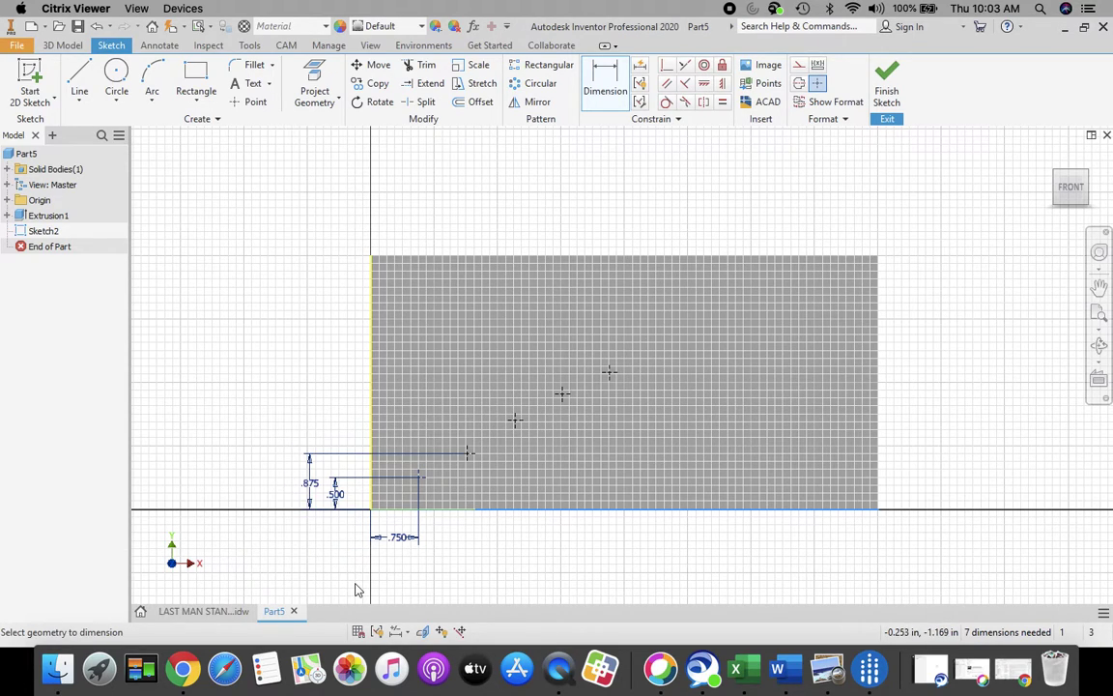
Step: Dimension the second hole point 1.5 in from the plate's left edge
click(372, 434)
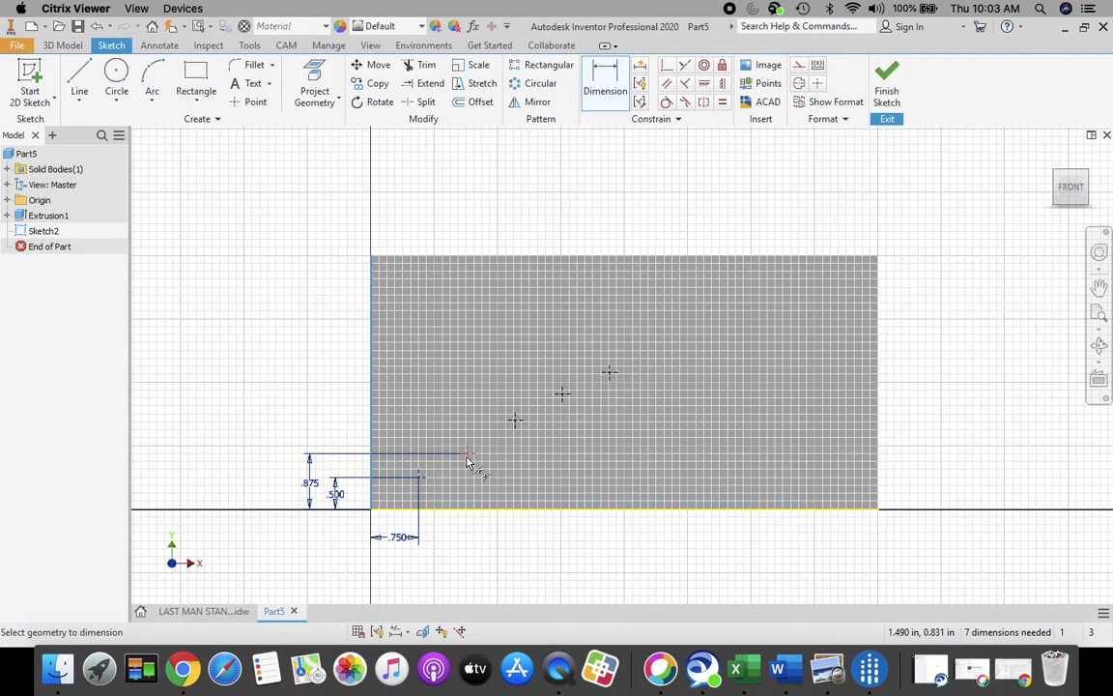
click(467, 459)
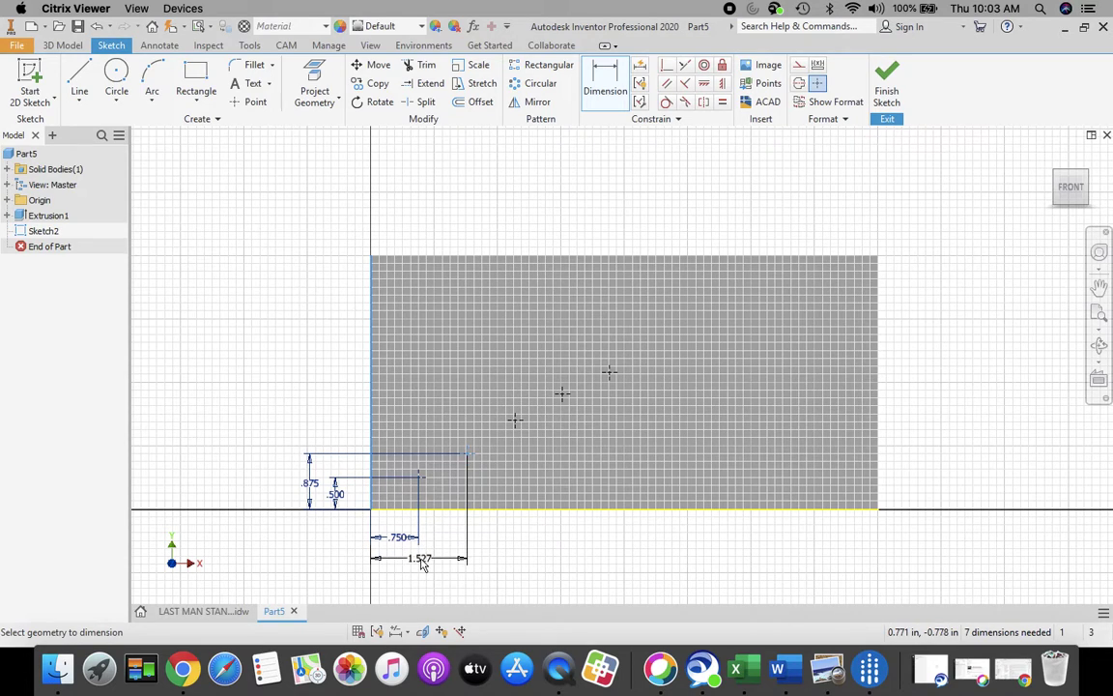
click(421, 564)
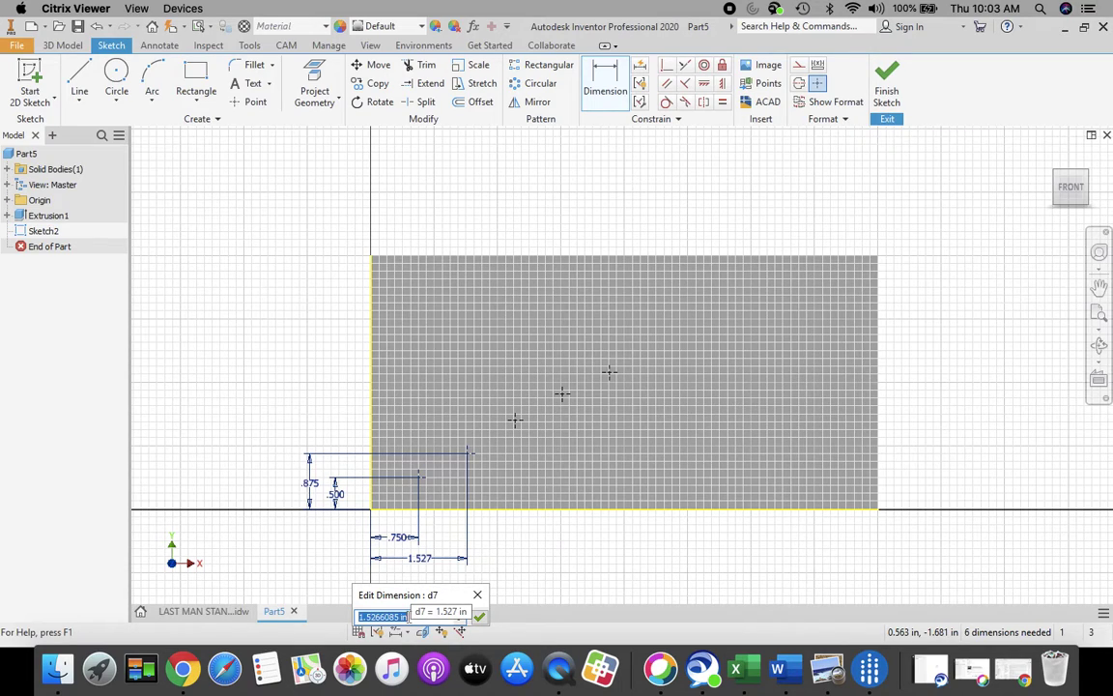
text(1.5)
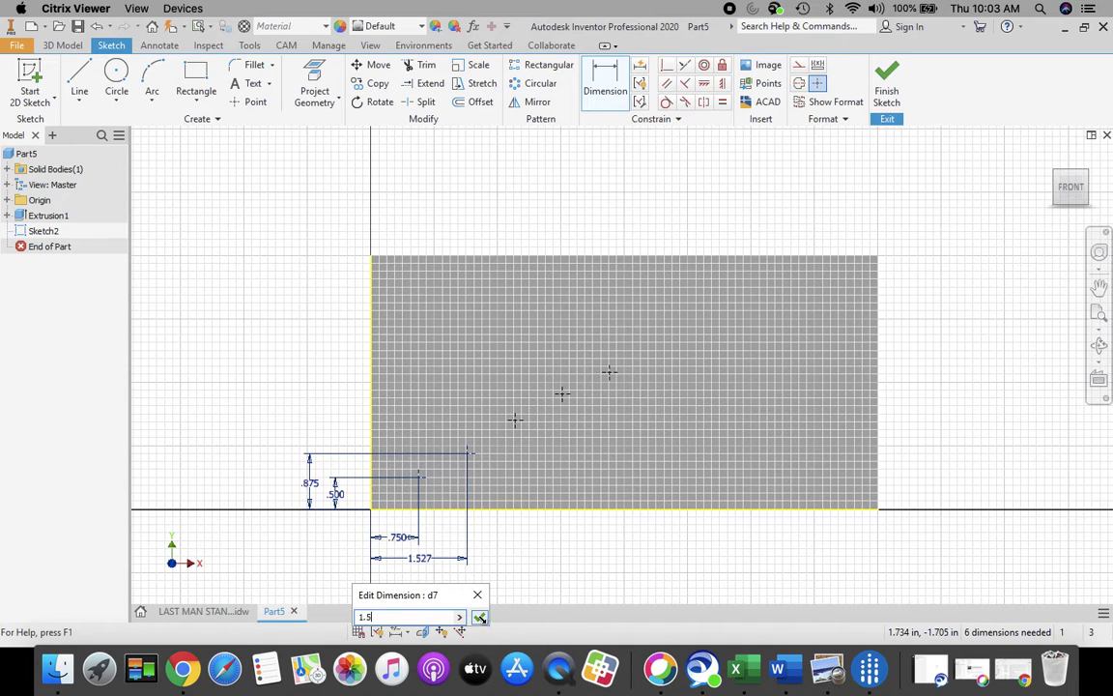
click(479, 617)
middle_drag(561, 521, 553, 475)
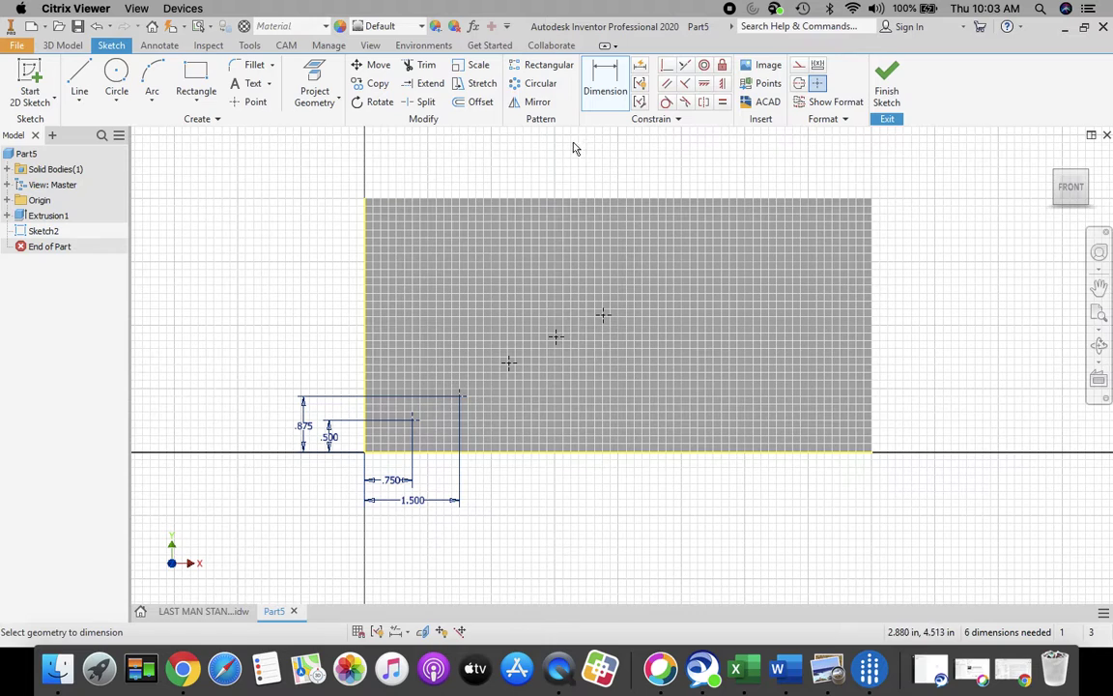
Step: Dimension the third hole point 1.25 in above the plate's bottom edge
click(198, 611)
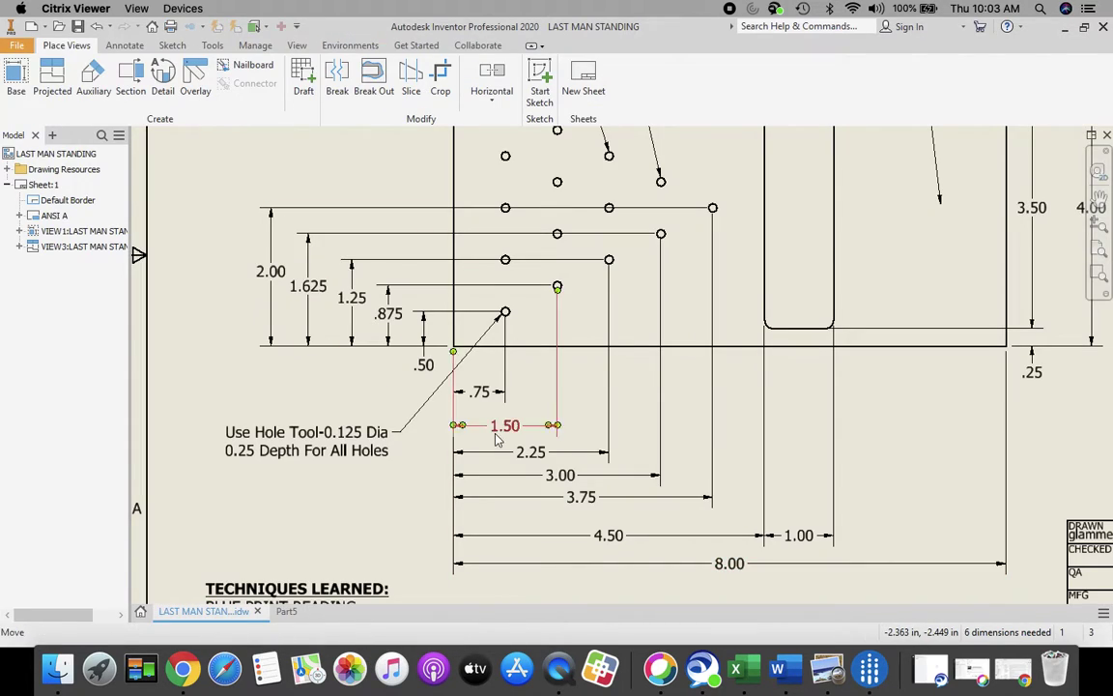
click(288, 614)
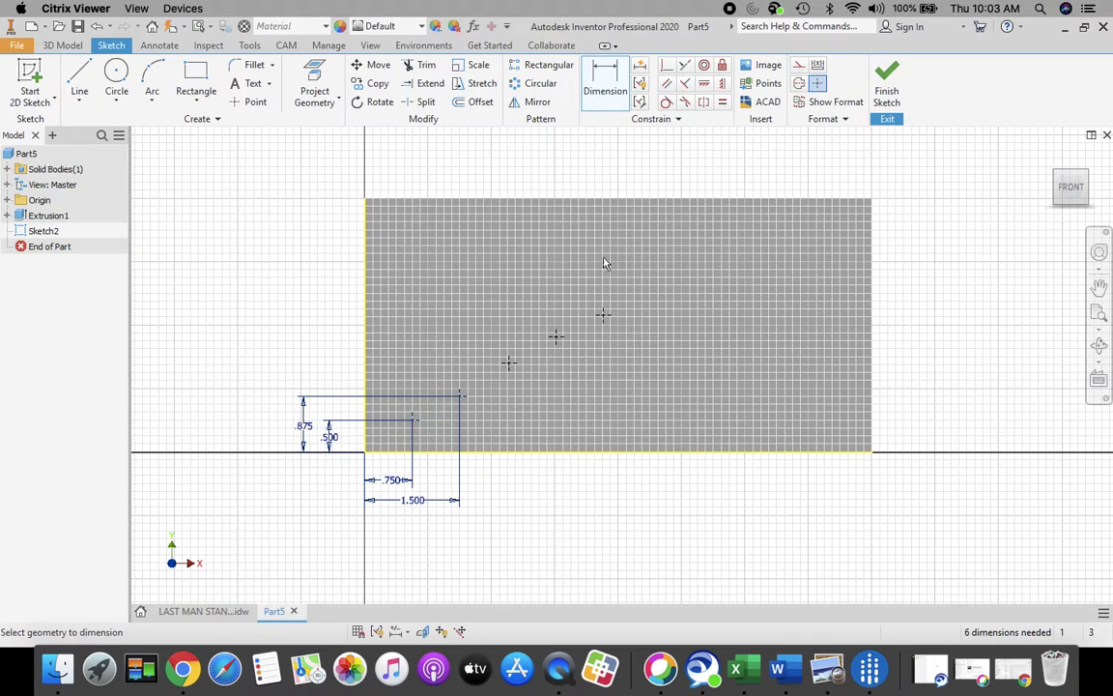
click(508, 455)
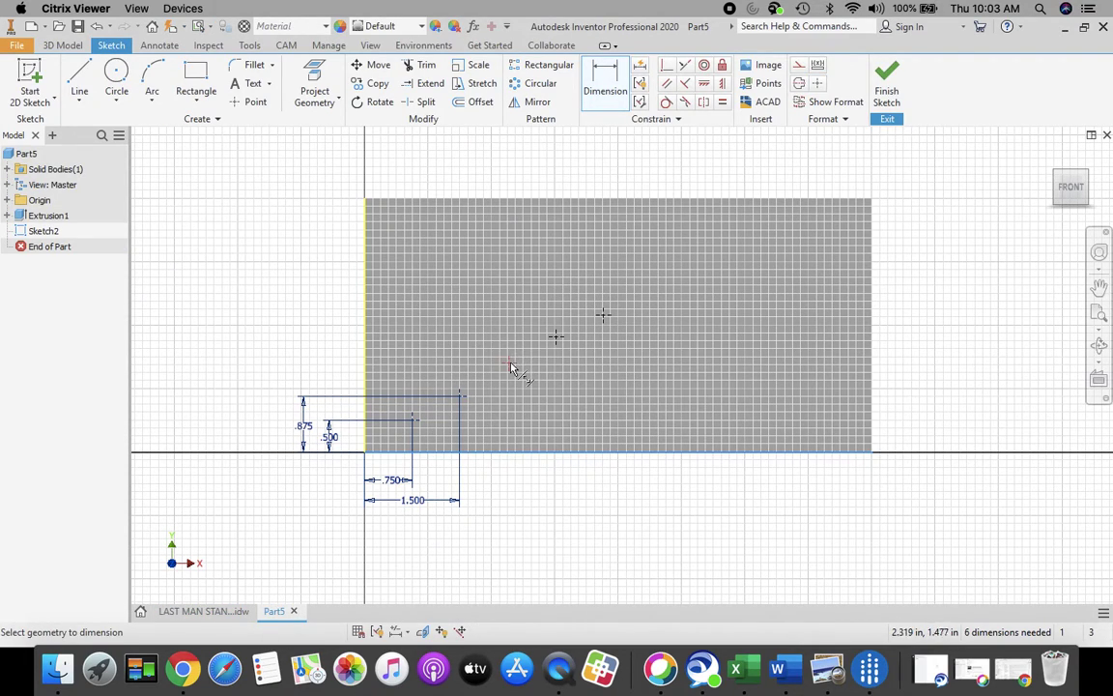
click(510, 365)
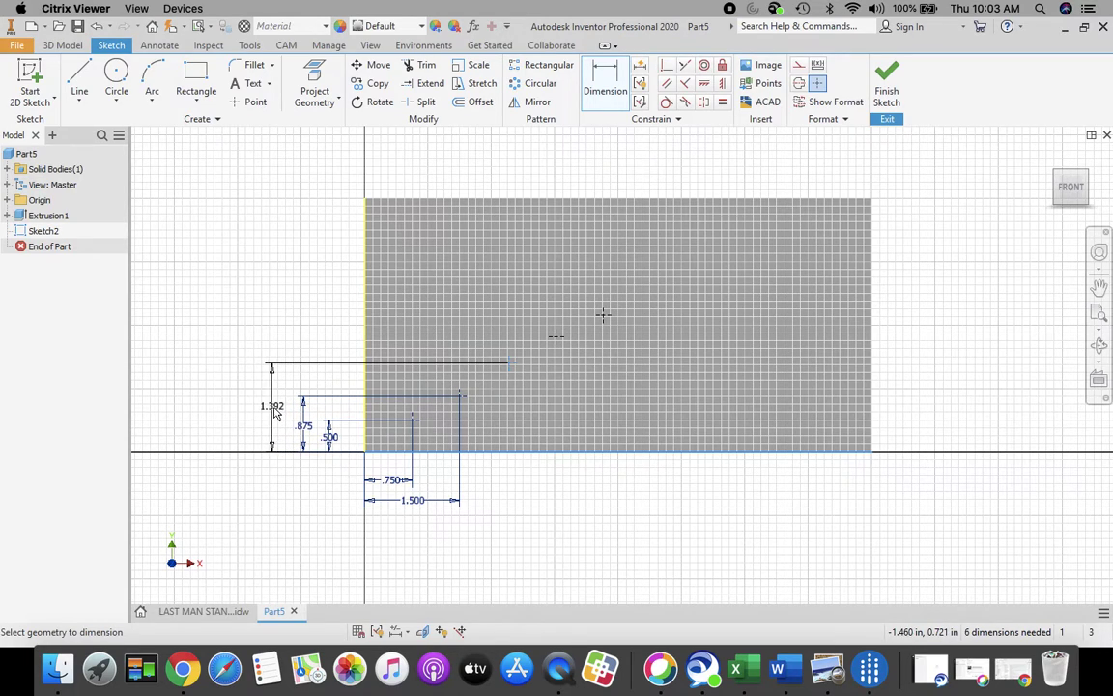
click(274, 410)
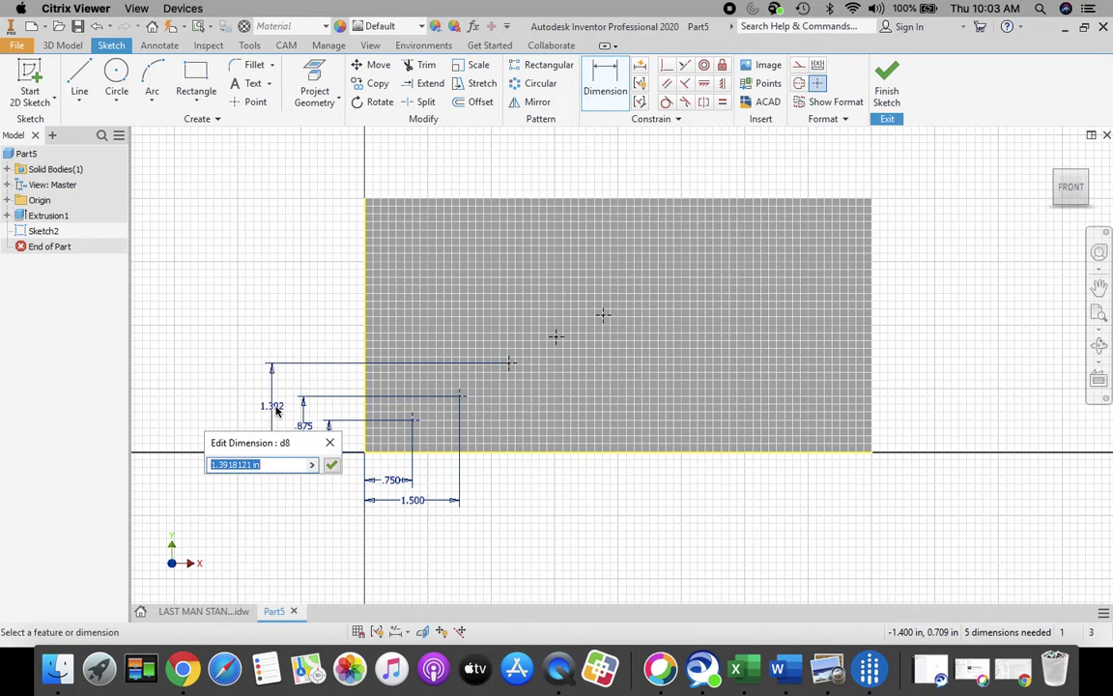
text(1.25)
key(Return)
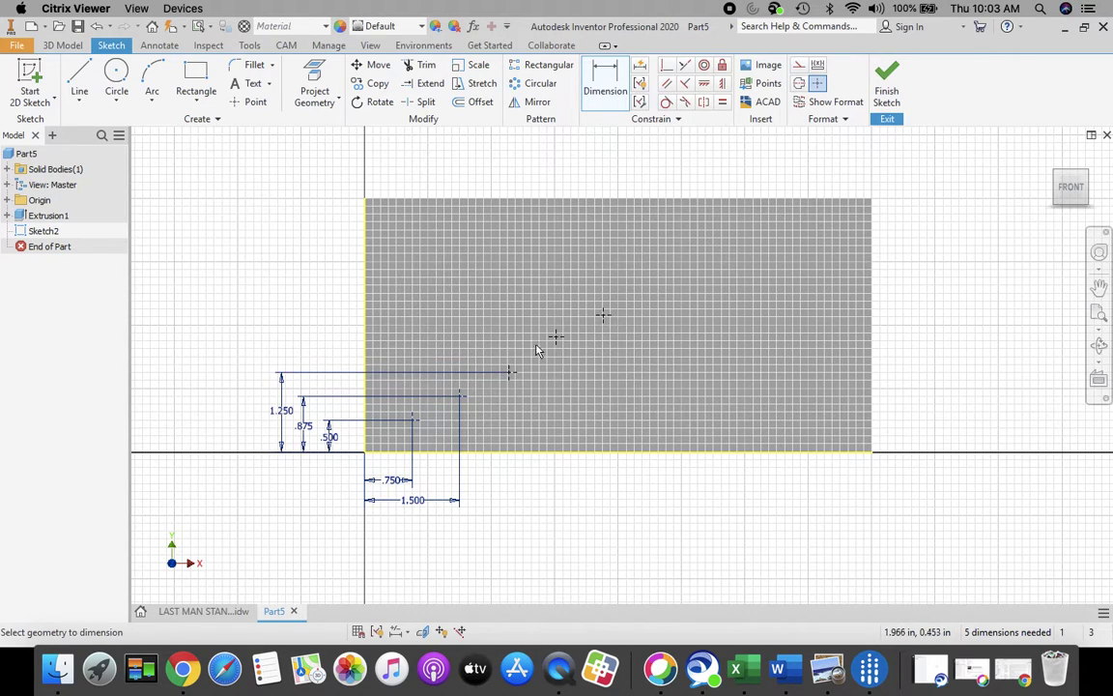
Step: Dimension the third hole point 2.25 in from the plate's left edge
click(374, 334)
click(511, 373)
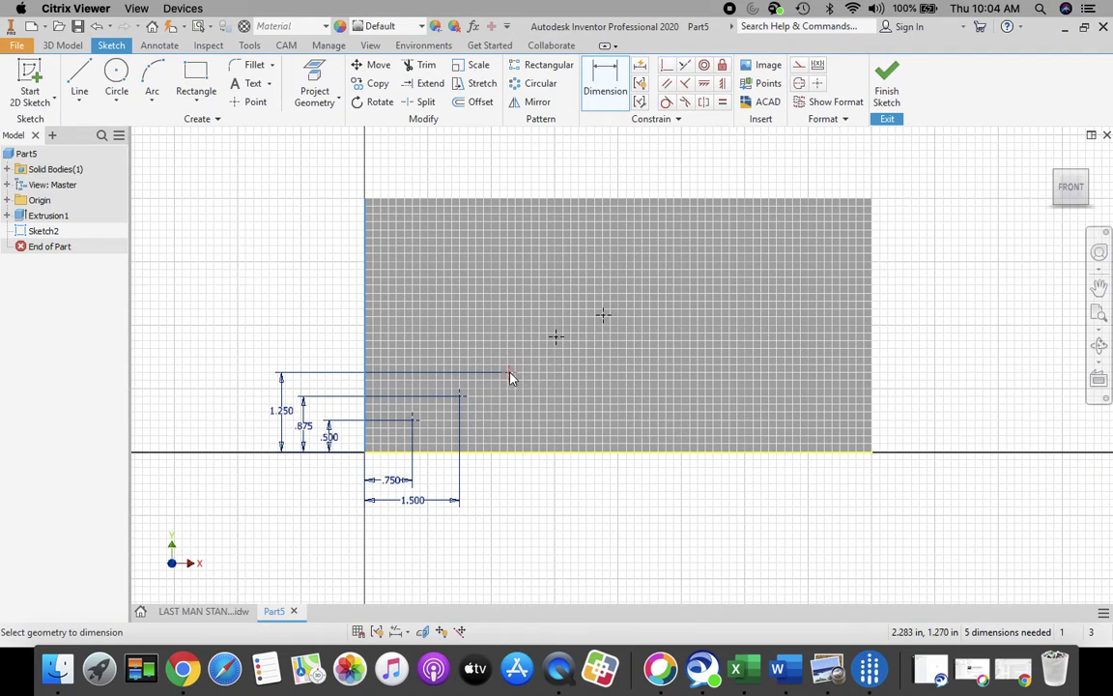
click(499, 533)
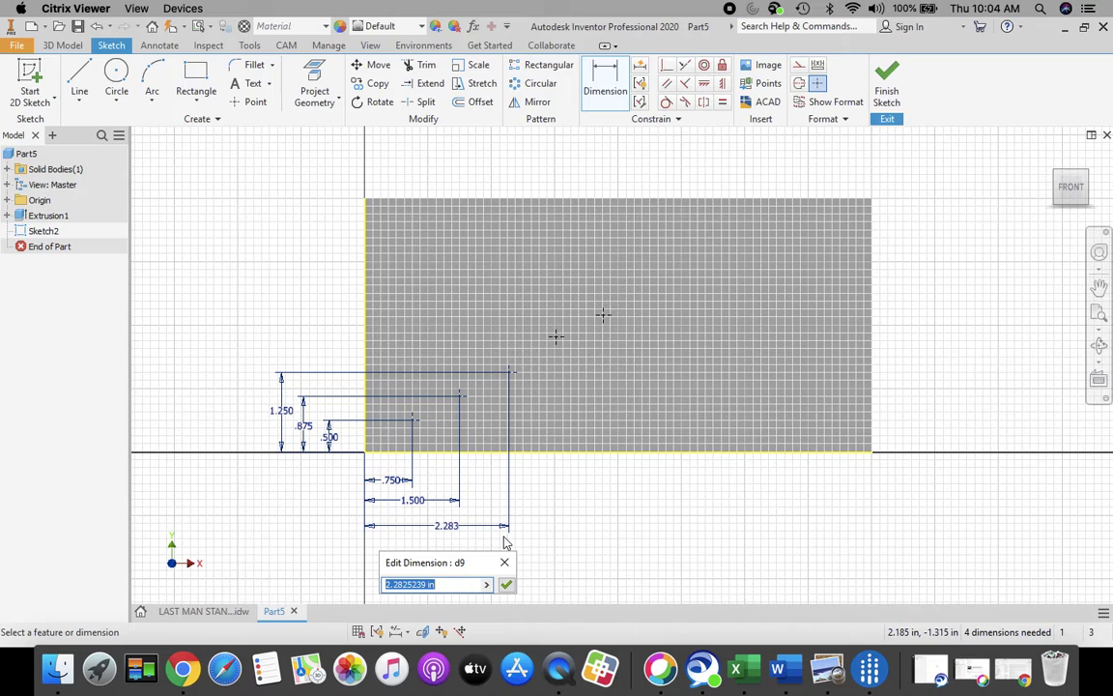
text(2.25)
click(505, 584)
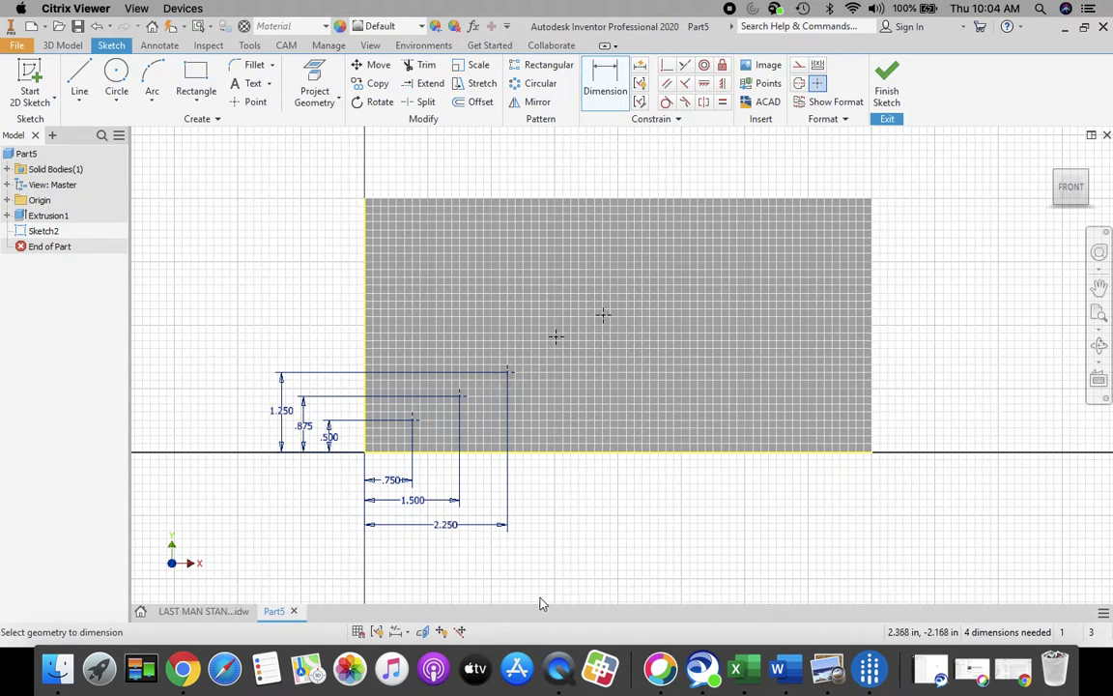
Step: Dimension the fourth hole point 1.625 in above the plate's bottom edge
click(562, 453)
click(555, 336)
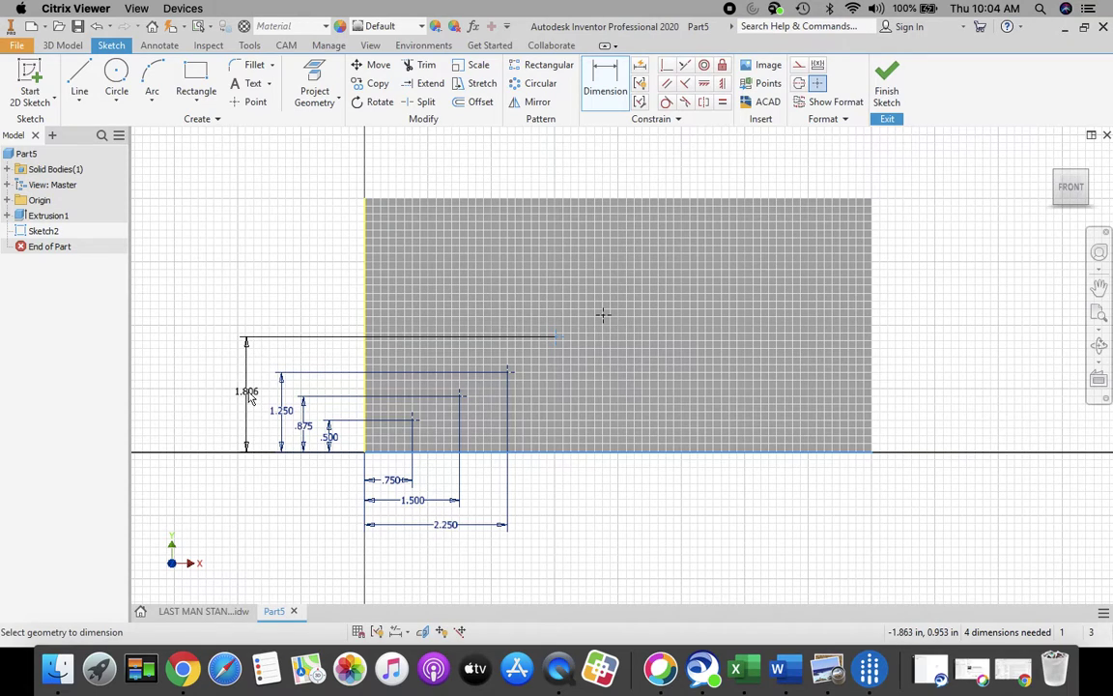
click(249, 396)
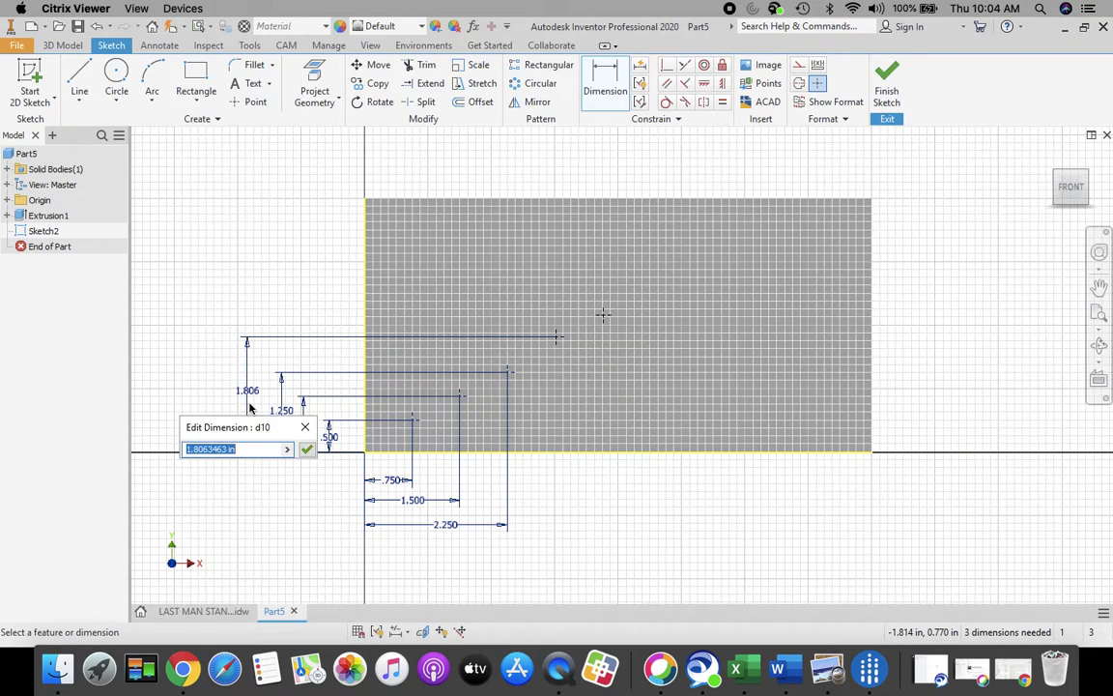
text(1.625)
click(306, 450)
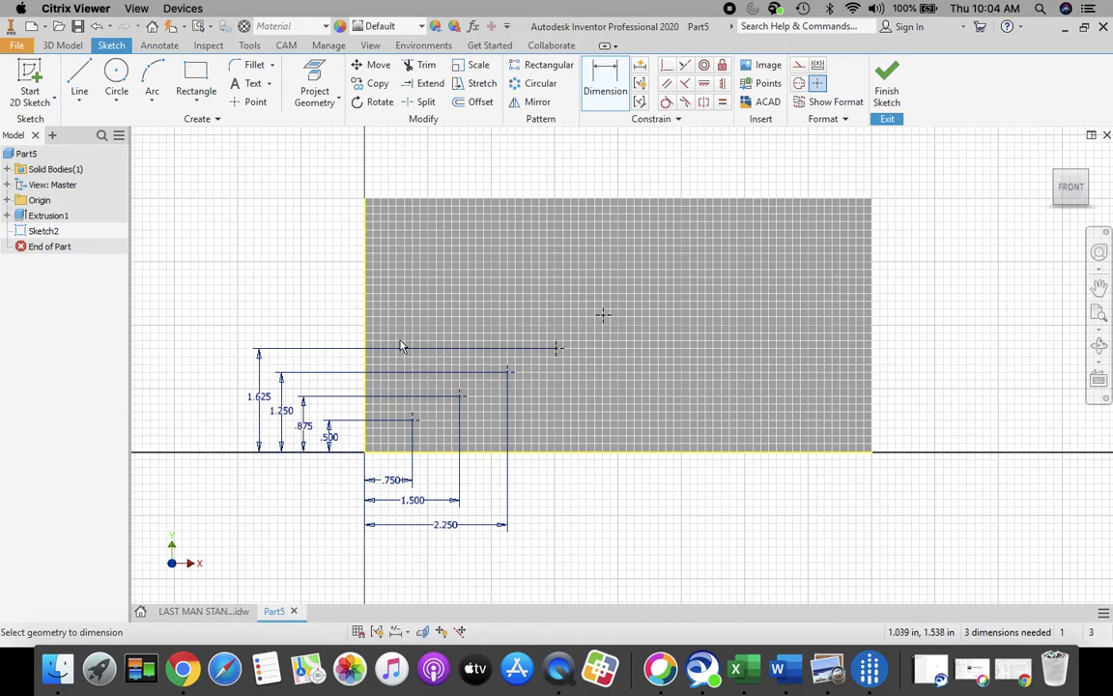
Step: Dimension the fourth hole point 3.000 in from the plate's left edge
click(363, 331)
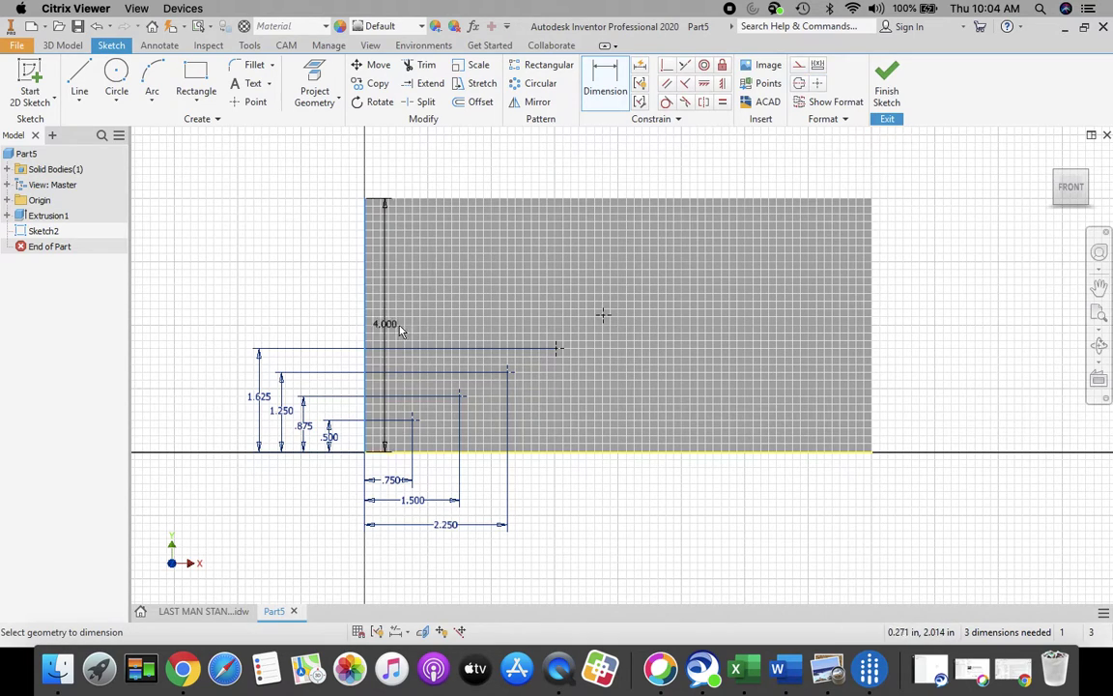
click(556, 350)
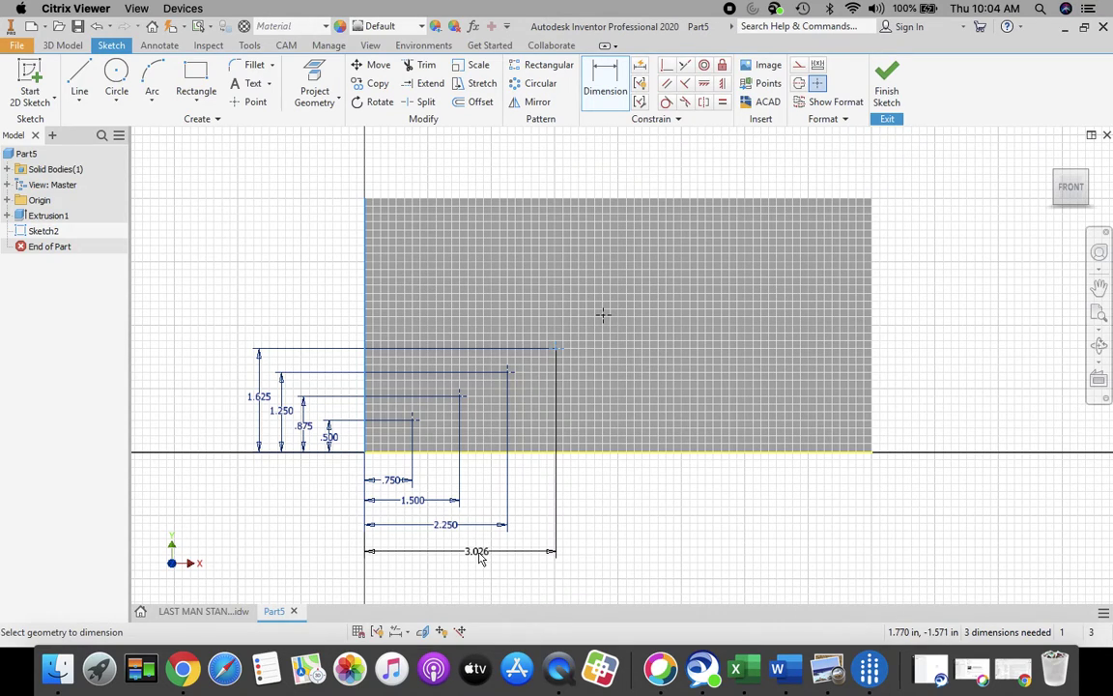
click(487, 553)
text(3)
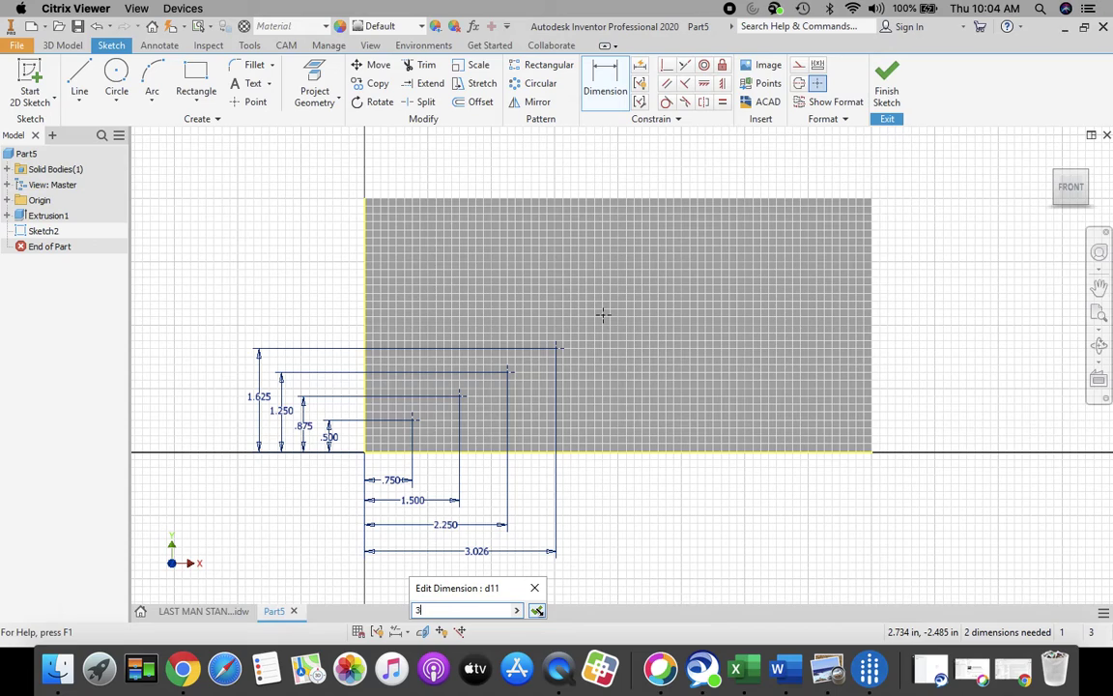
click(536, 610)
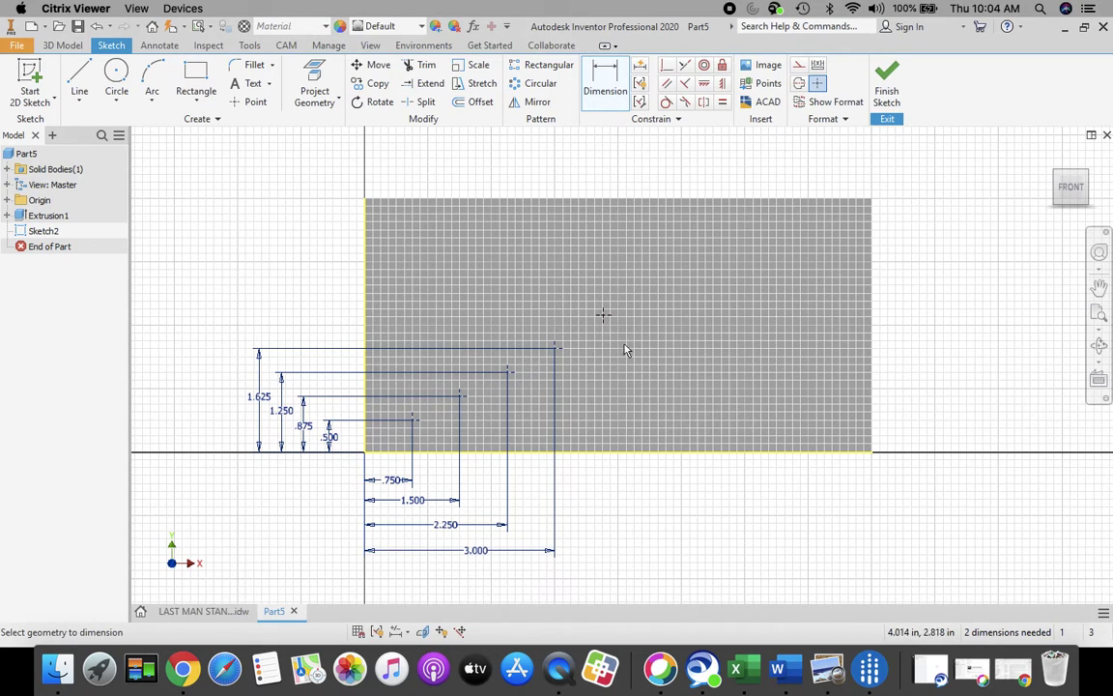
Step: Dimension the fifth hole point 2.000 in above the plate's bottom edge
click(602, 454)
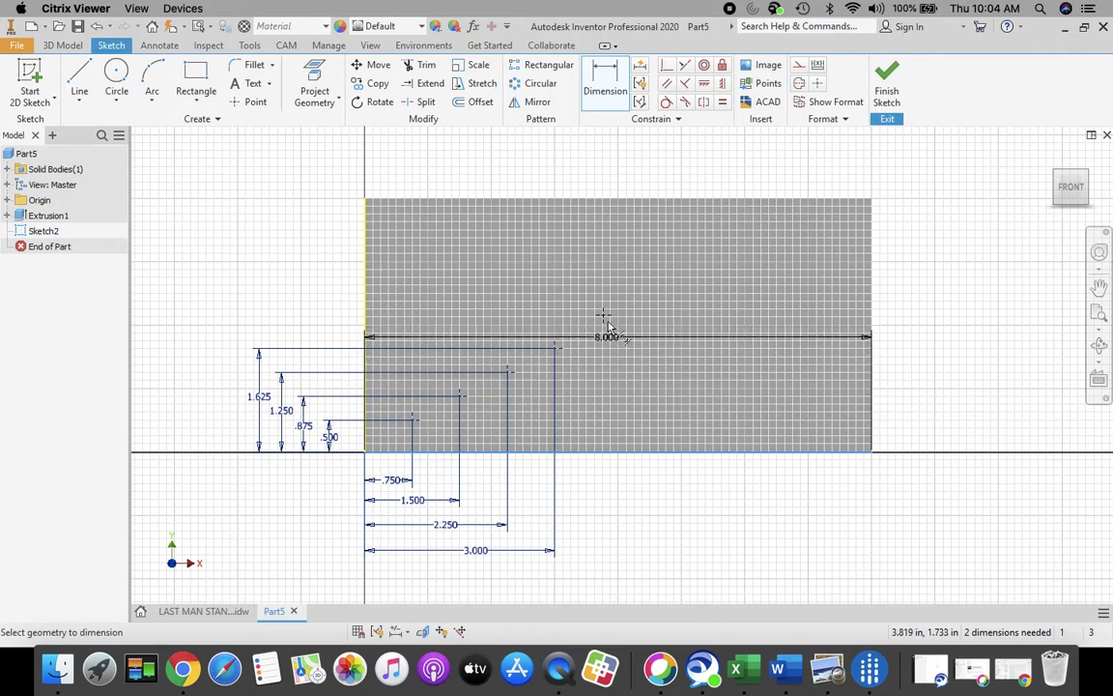
click(603, 317)
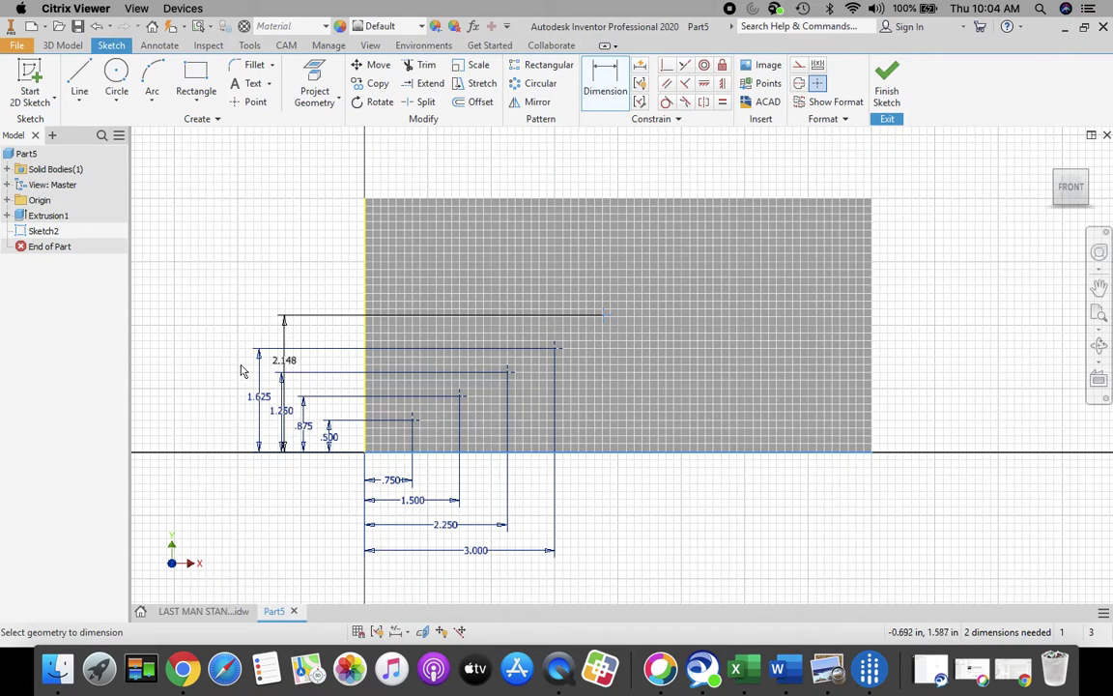
click(232, 377)
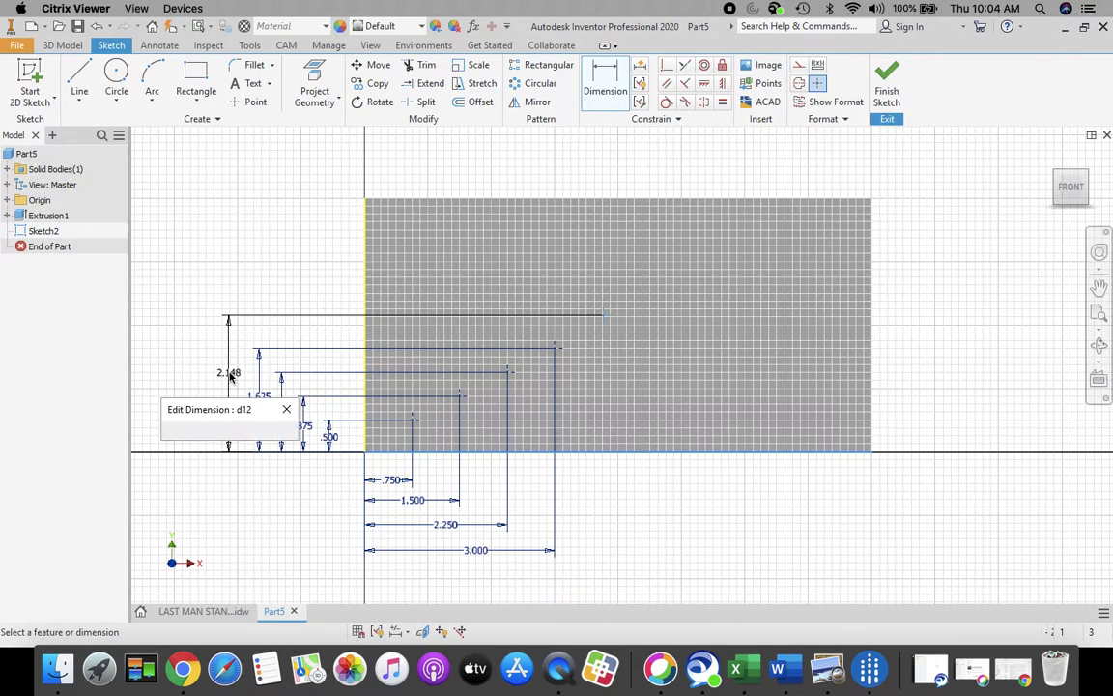
text(2)
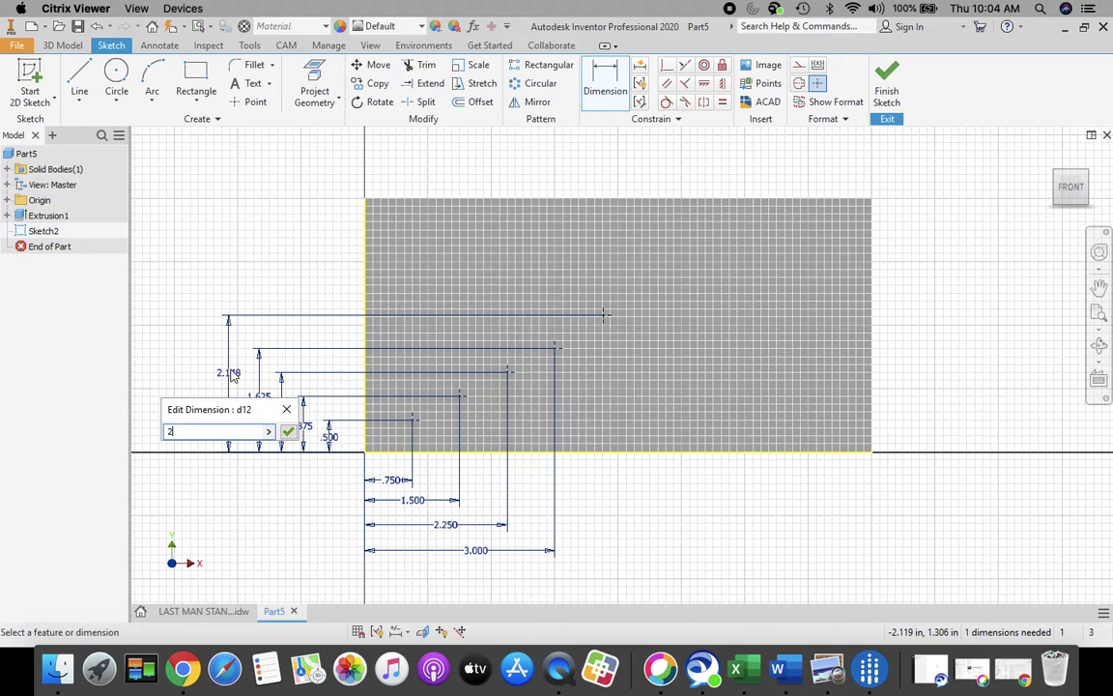
click(289, 432)
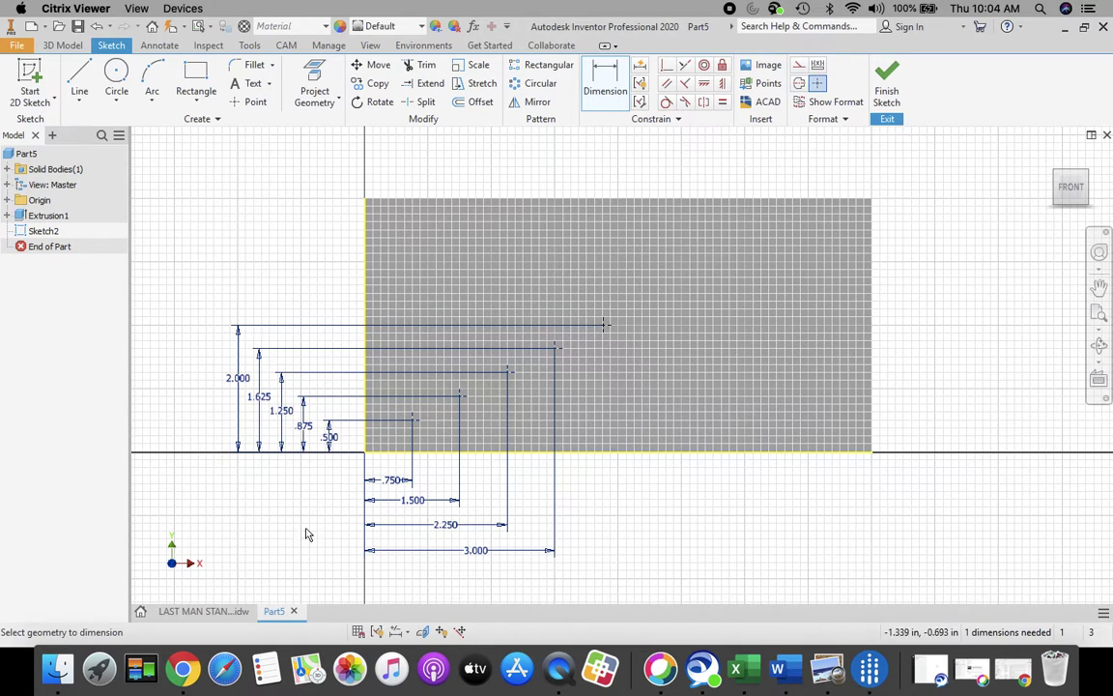
Step: Dimension the fifth hole point 3.750 in from the plate's left edge
click(367, 309)
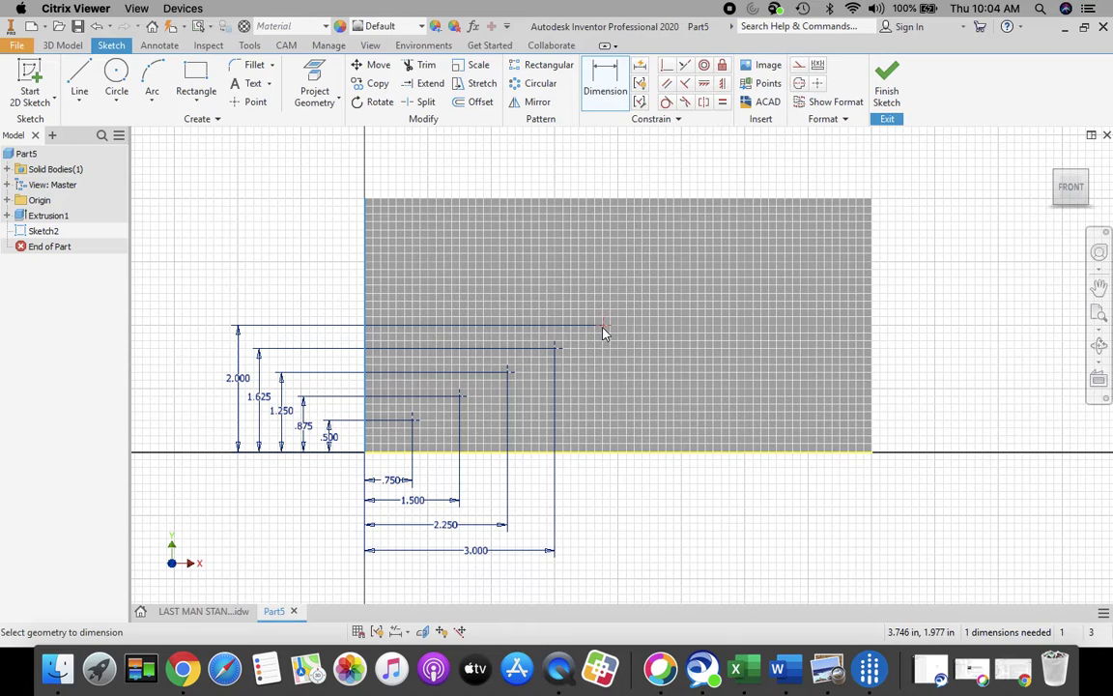
click(602, 330)
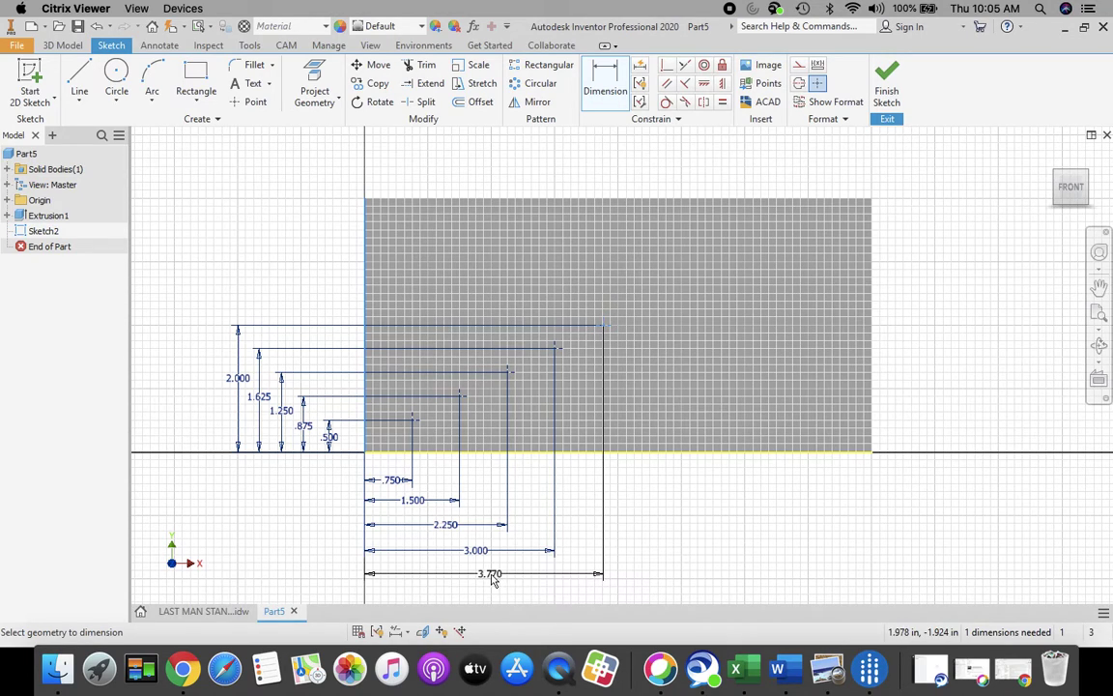
click(492, 577)
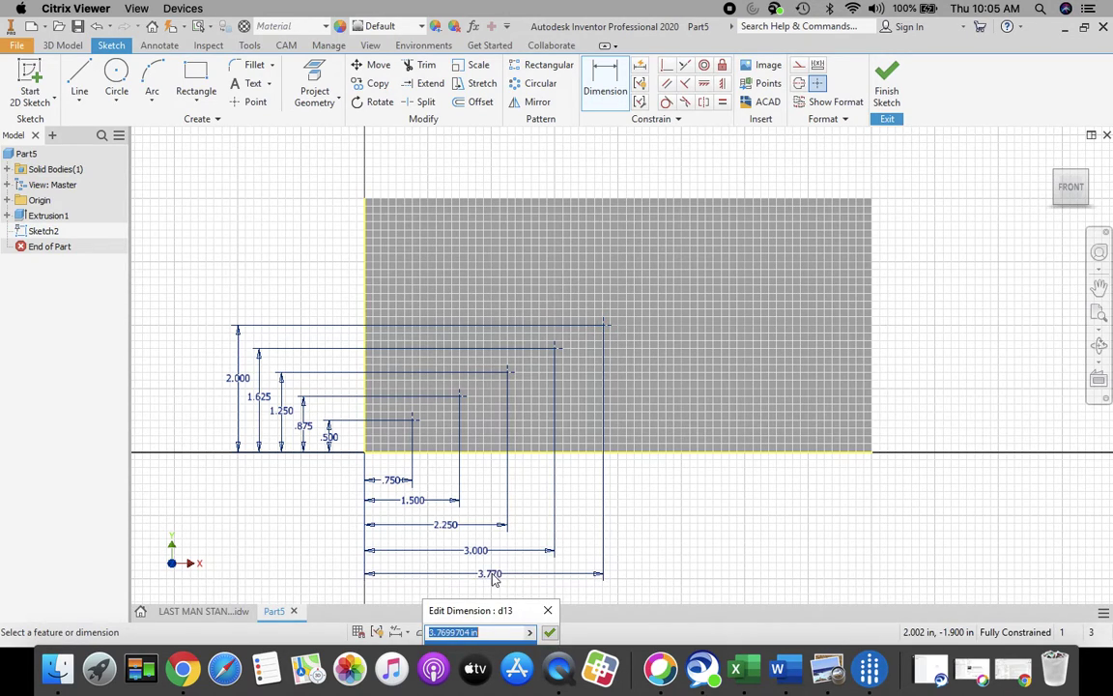
text(3.75)
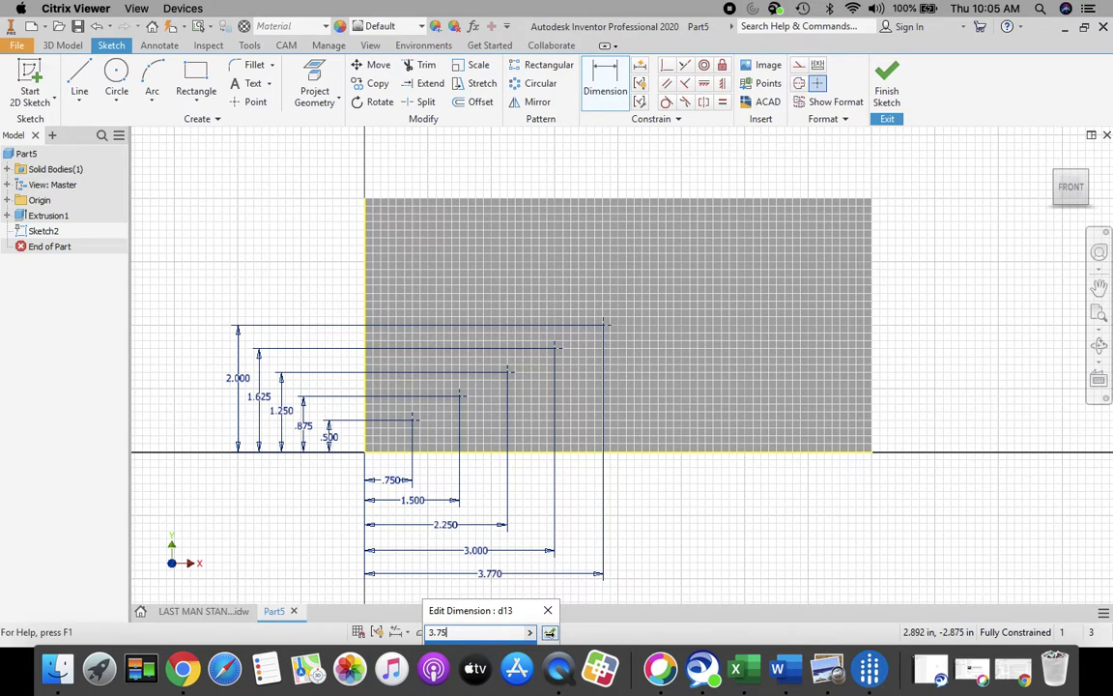
click(550, 633)
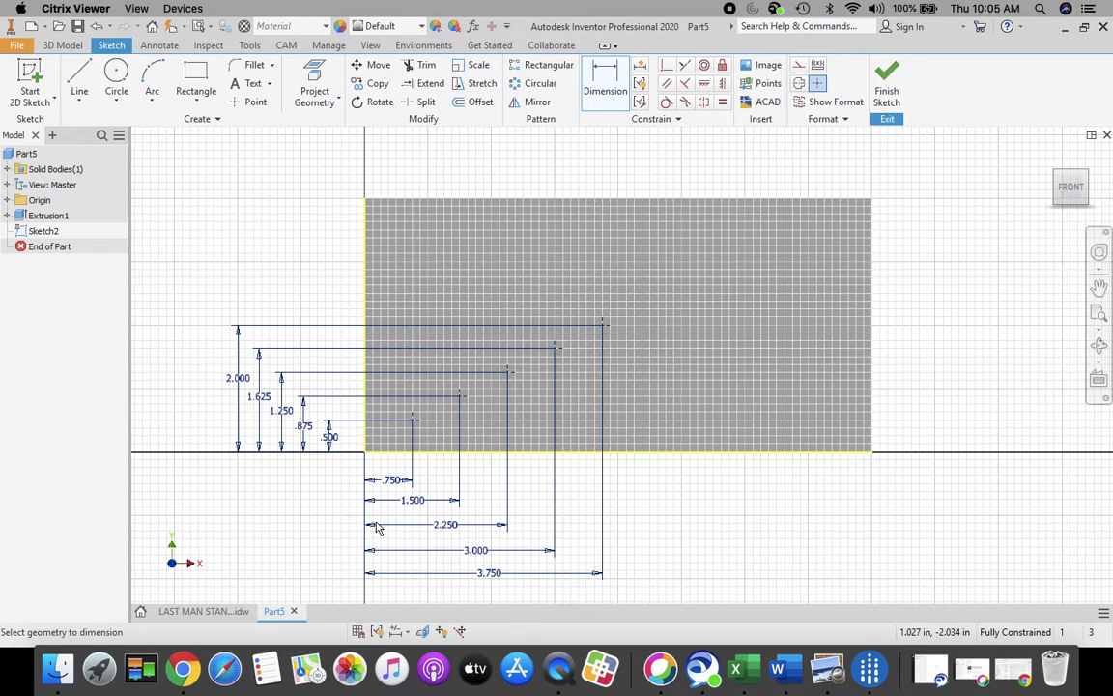
click(203, 611)
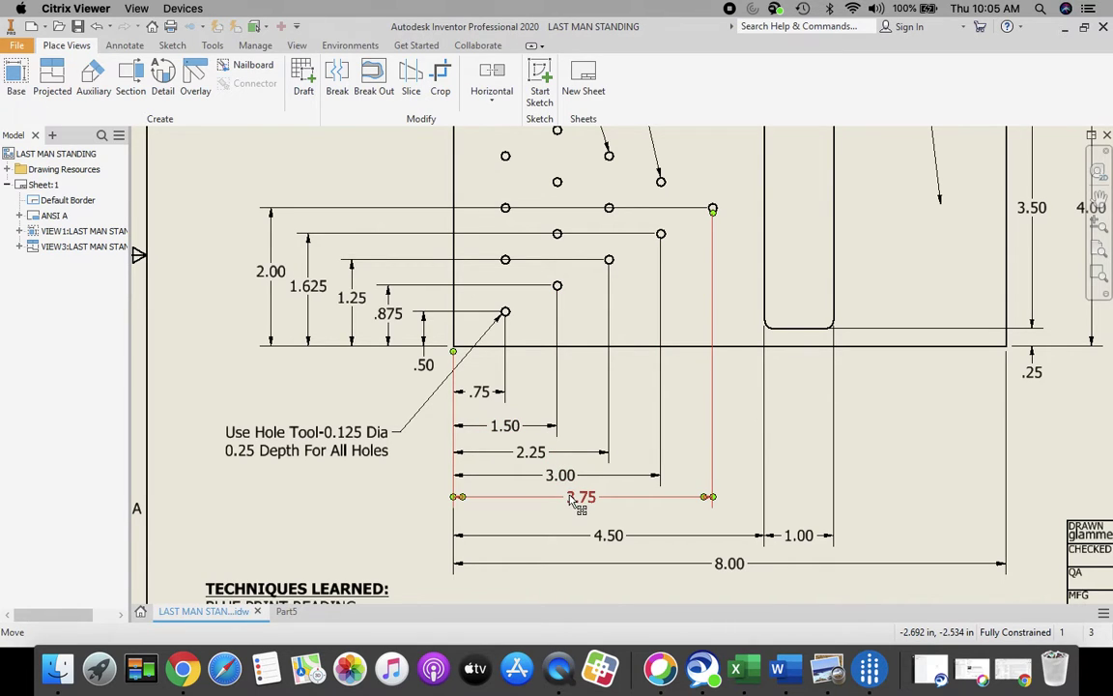
mouse_move(708, 248)
middle_down()
mouse_move(748, 368)
mouse_move(750, 507)
middle_up()
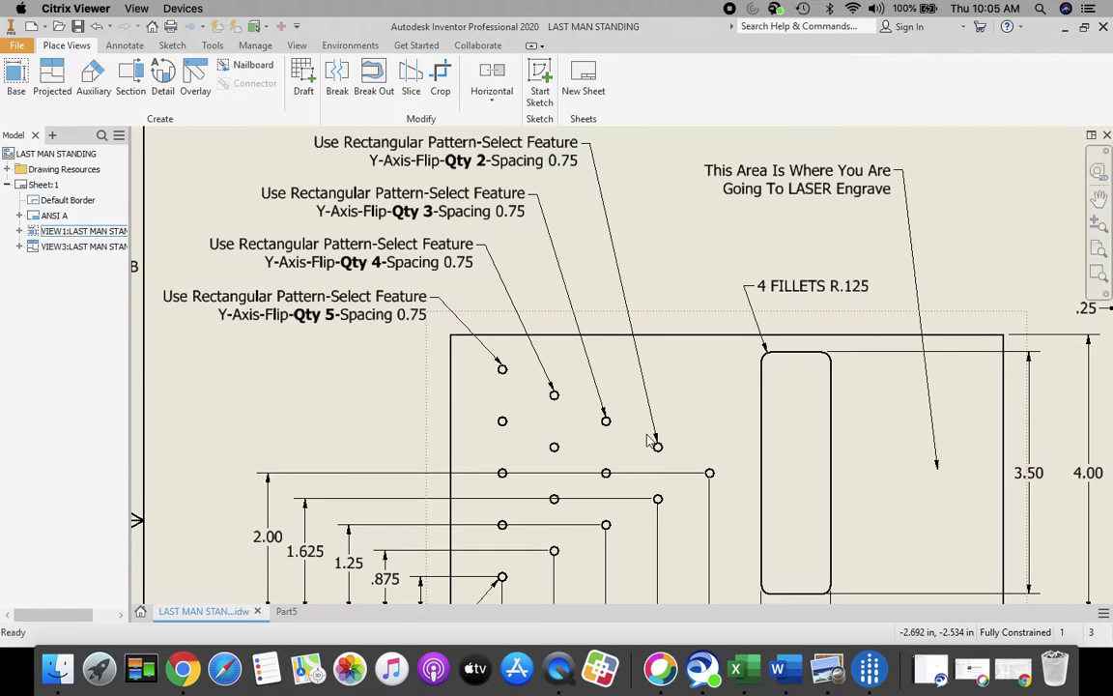
click(286, 610)
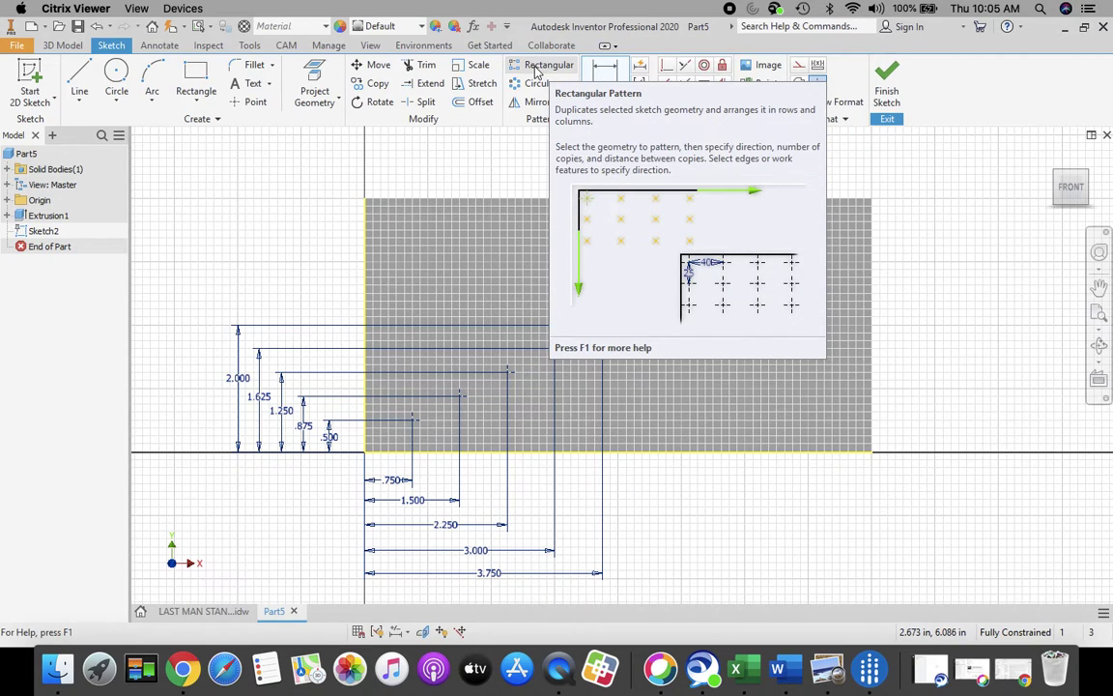
Step: Rectangular-pattern the lowest point upward along the left edge: 5 points at 0.75 in spacing
click(537, 73)
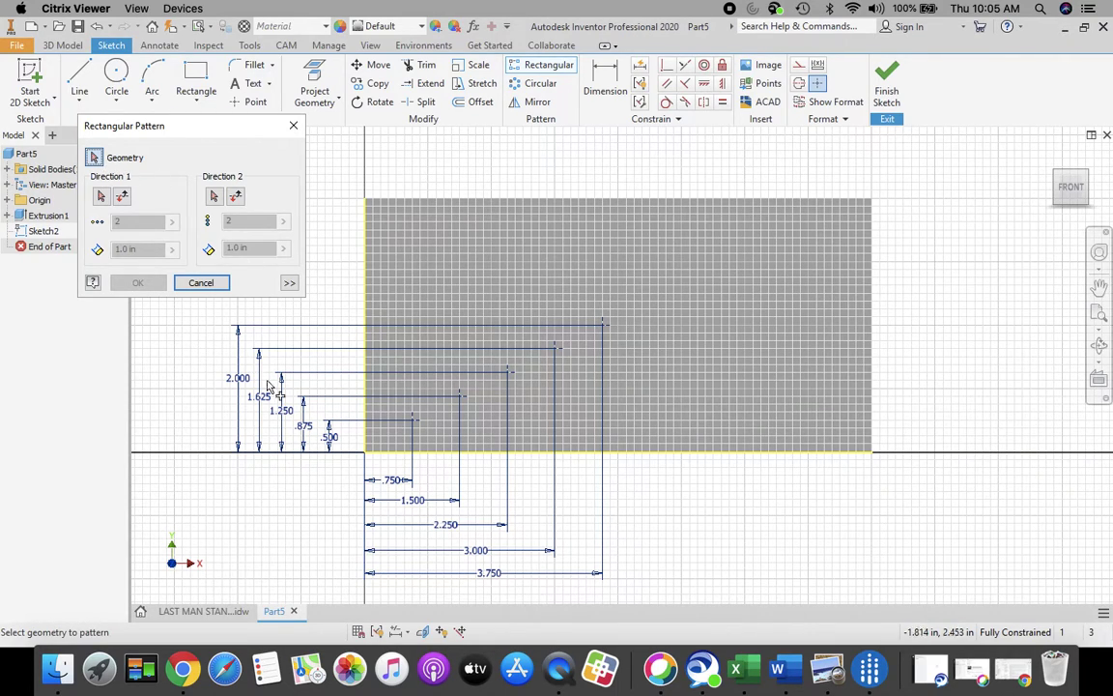
click(413, 422)
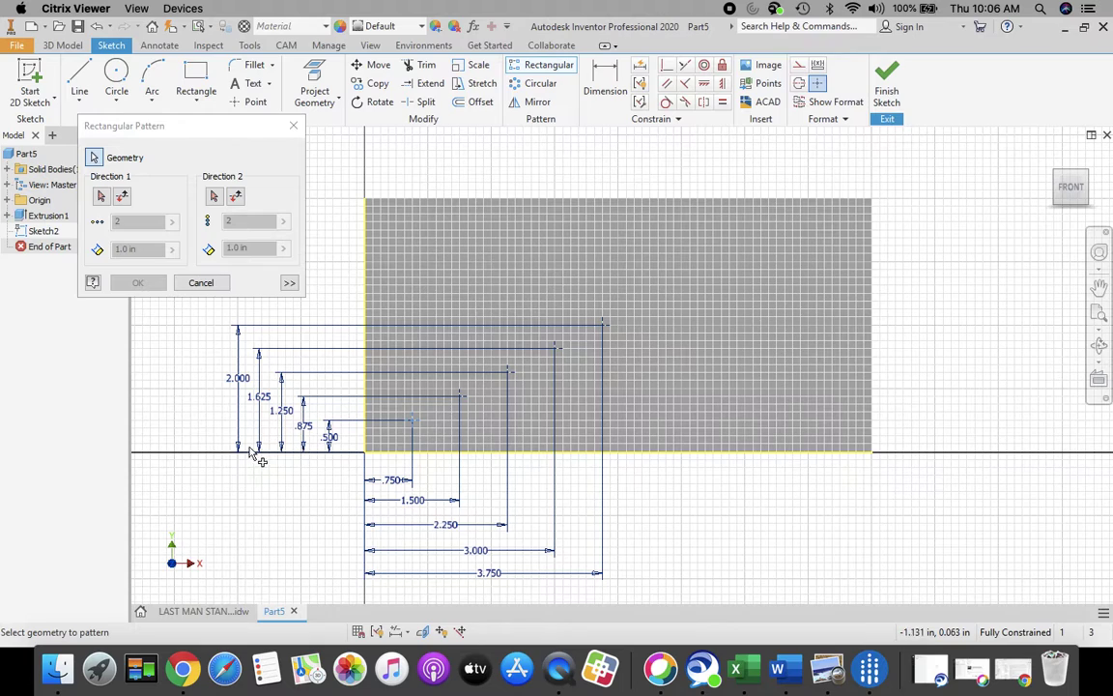
click(102, 198)
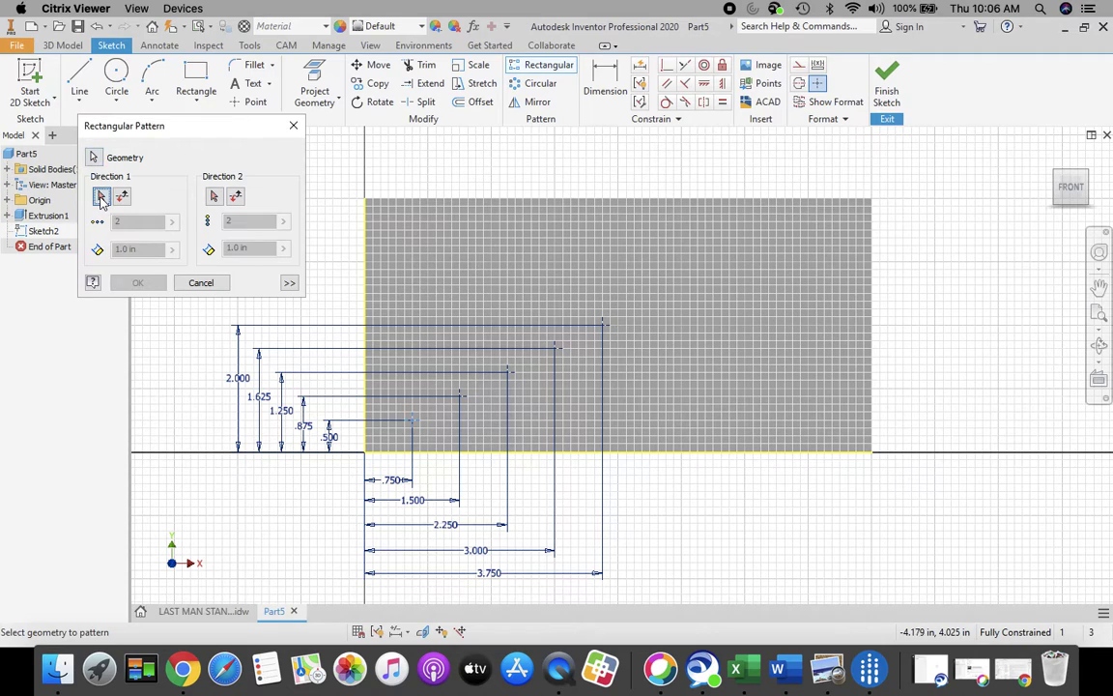
click(366, 307)
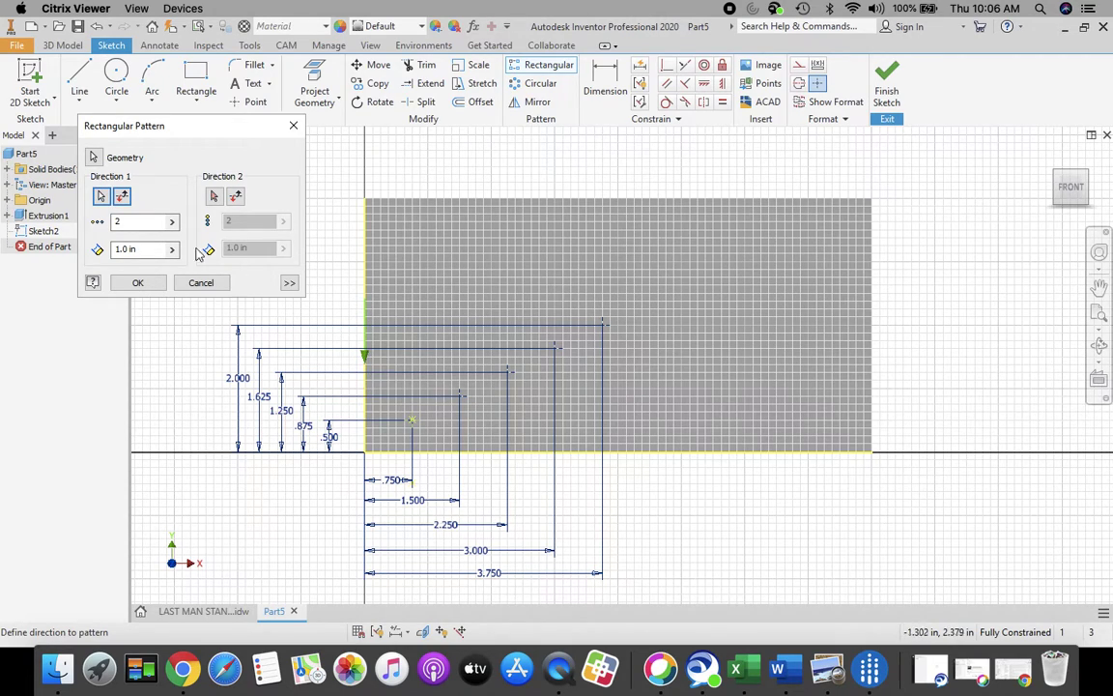
click(122, 197)
click(139, 223)
drag(142, 225, 97, 256)
text(.75)
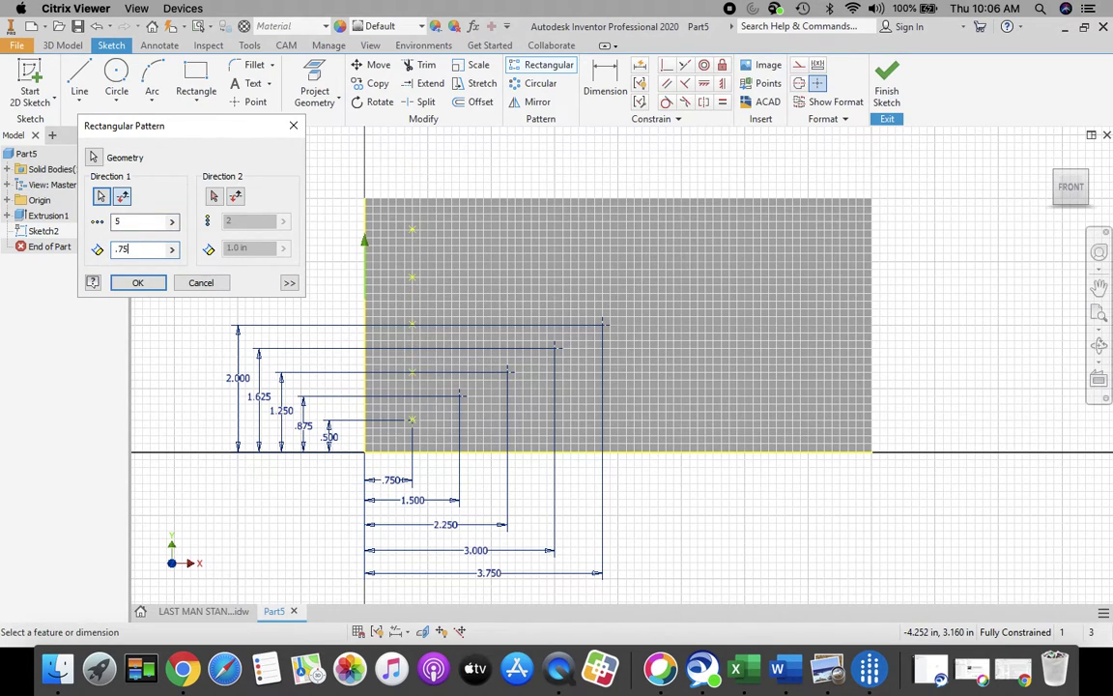
click(140, 283)
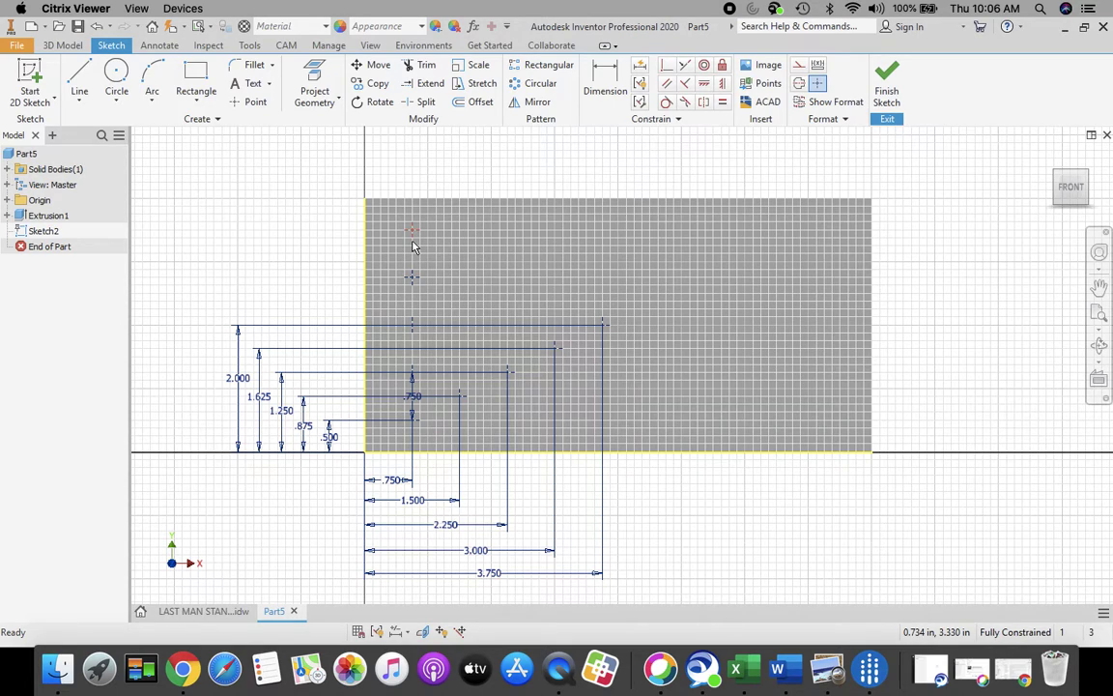
click(548, 67)
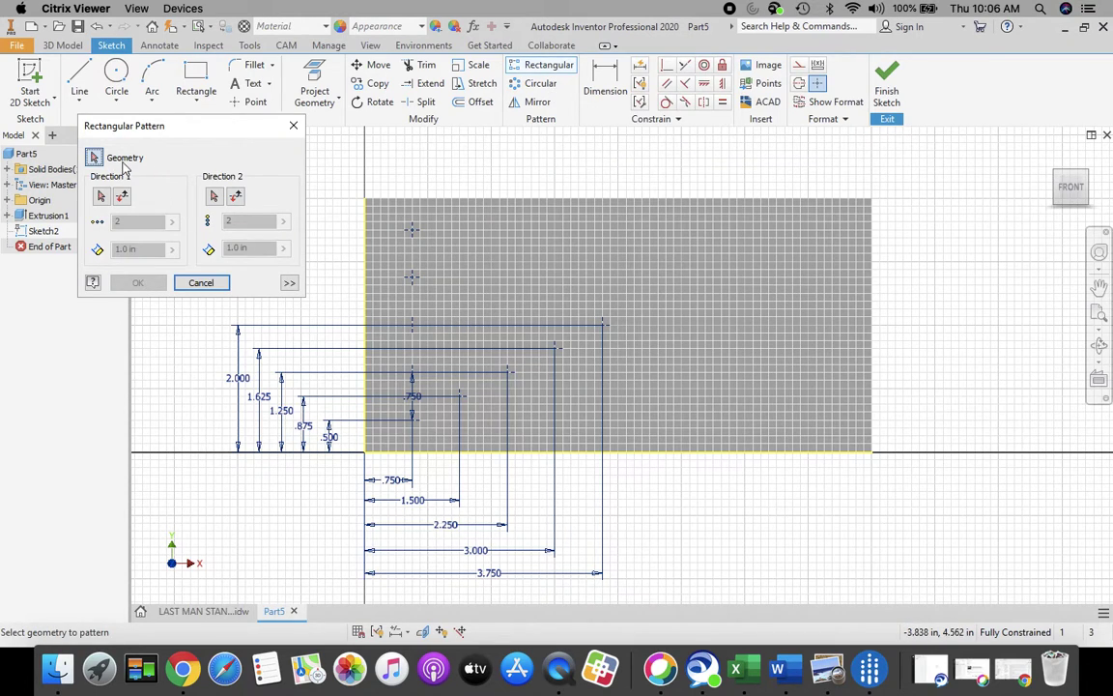
Step: Pattern the point at 1.500 by .875 upward into 4 points spaced 0.75 in
click(464, 396)
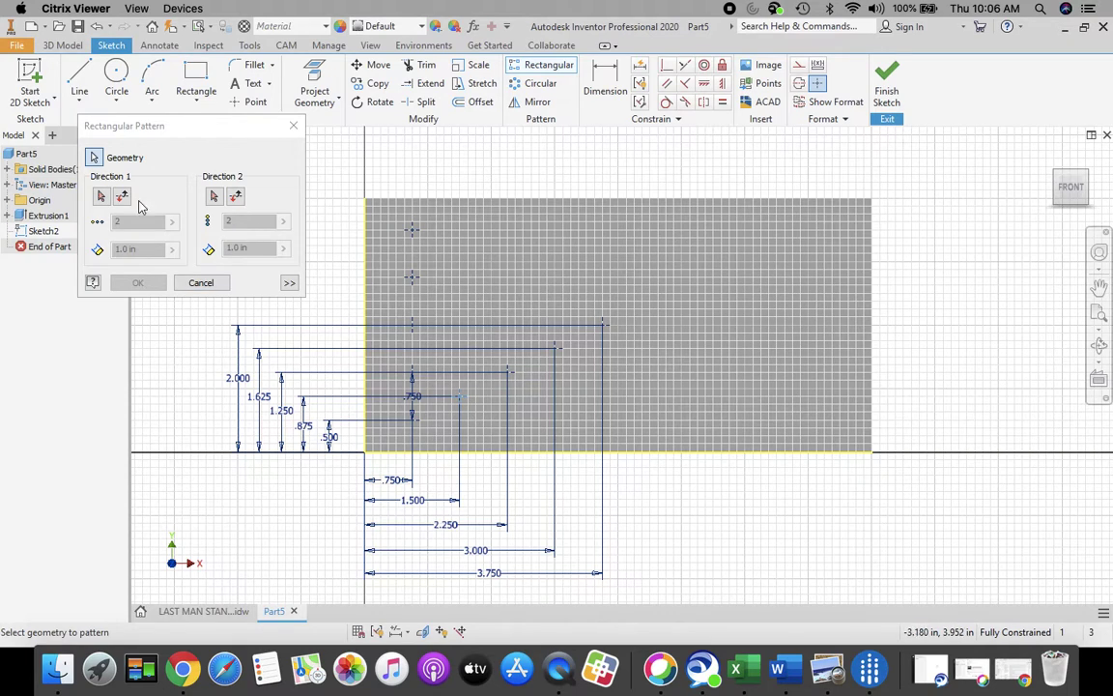
click(99, 198)
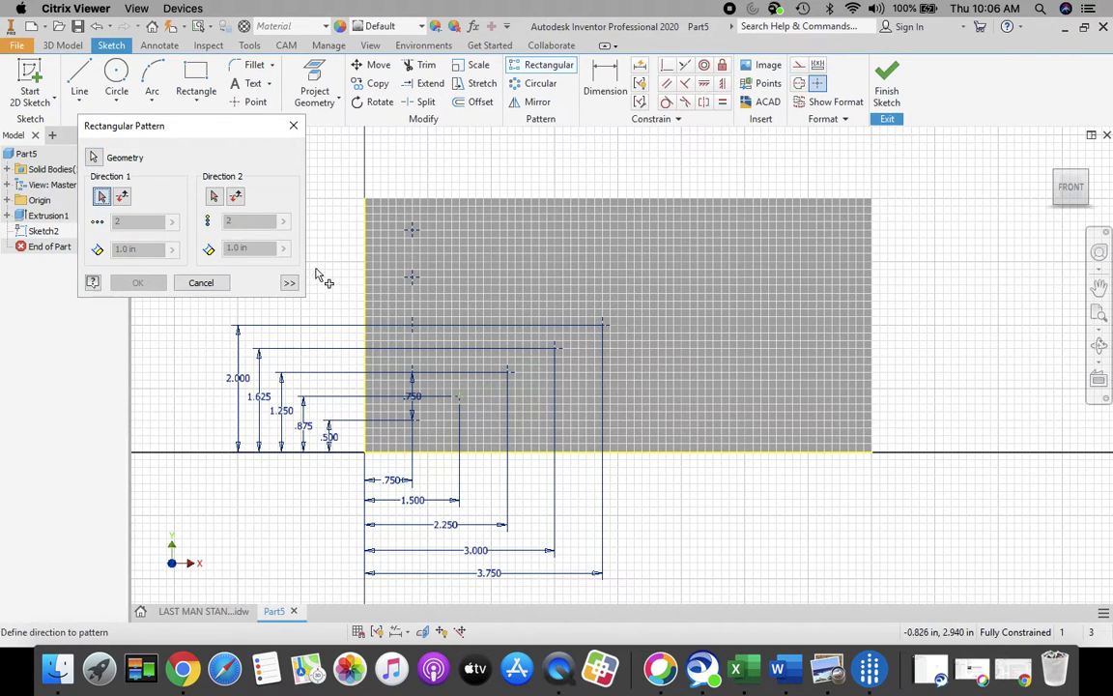
click(367, 311)
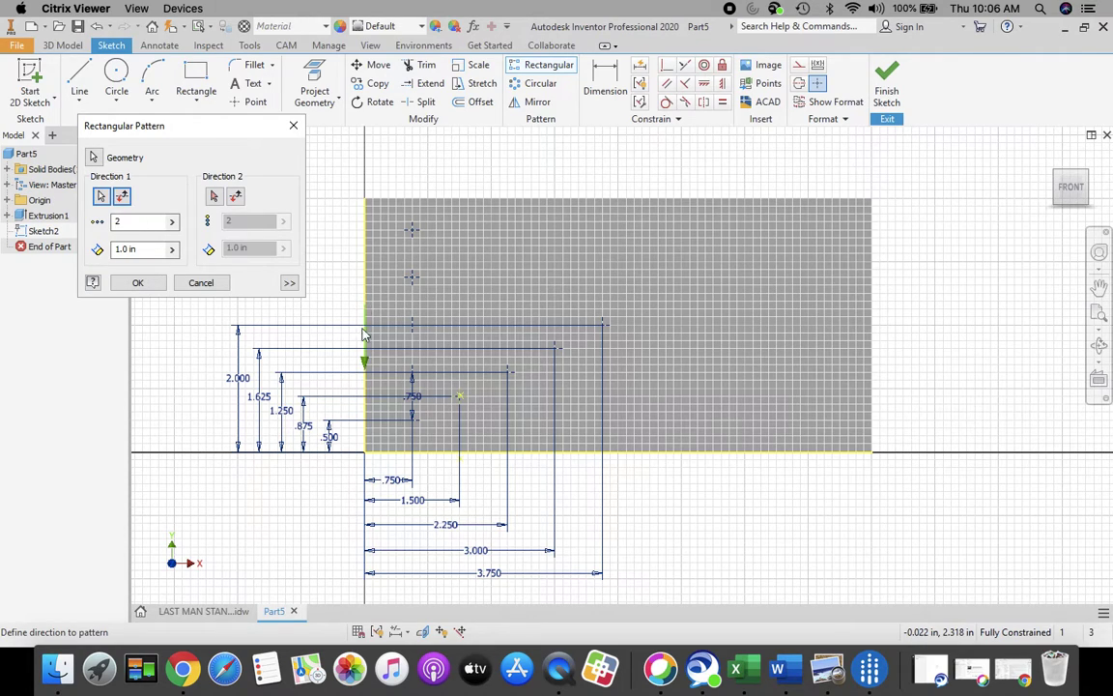
click(124, 199)
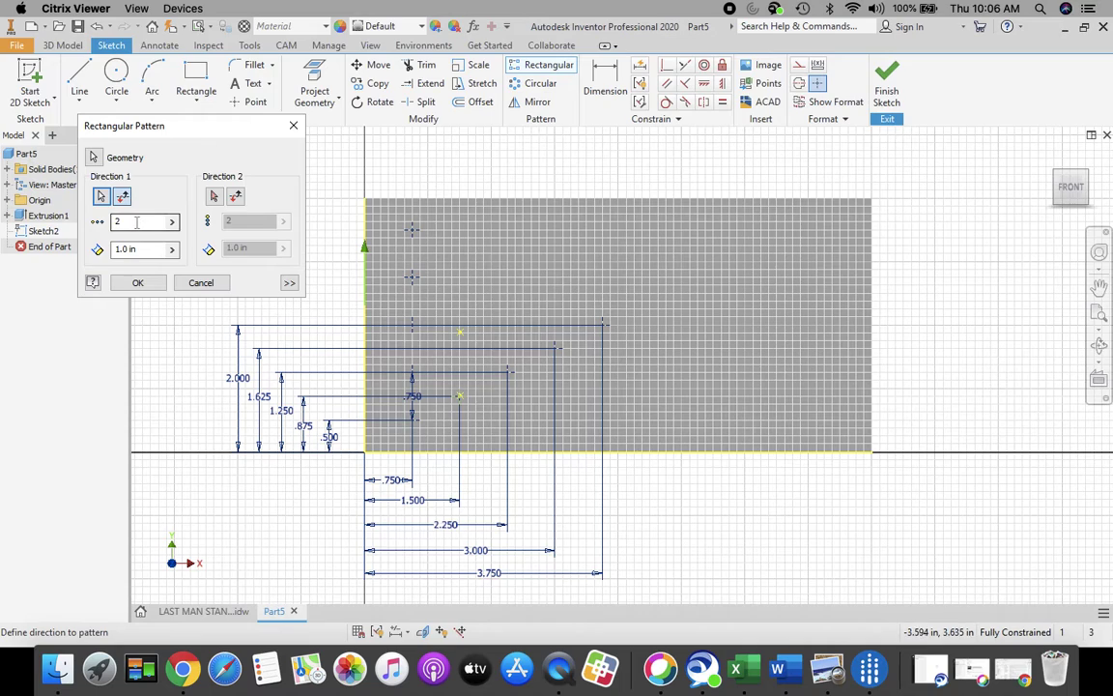
double_click(124, 225)
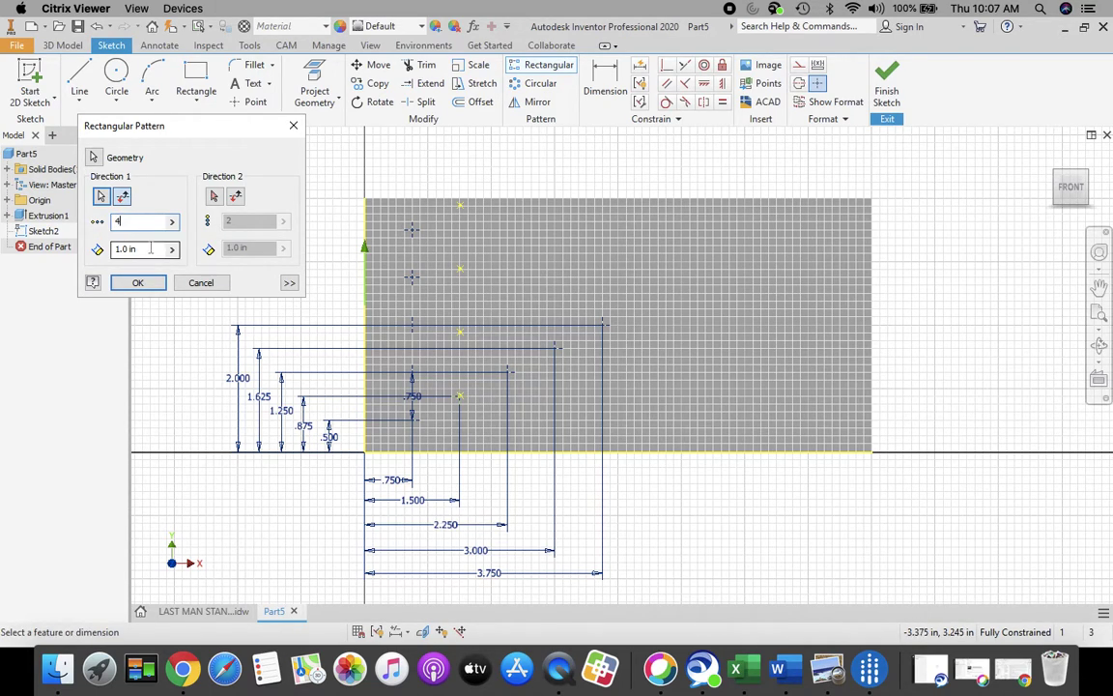
key(Tab)
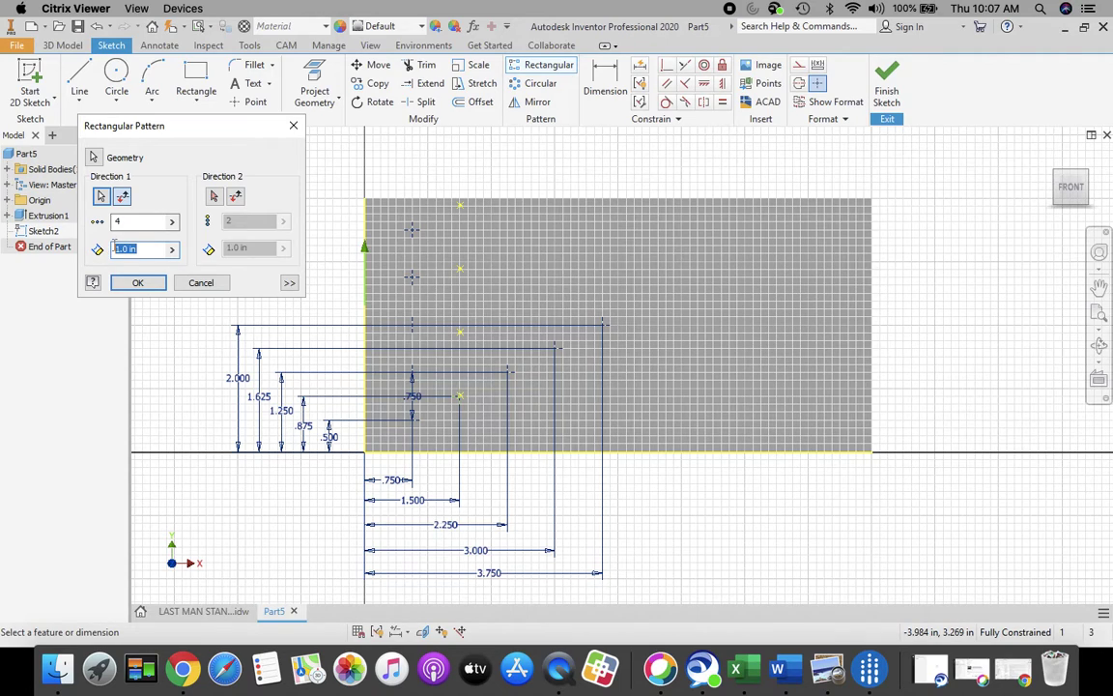
key(BackSpace)
text(.75)
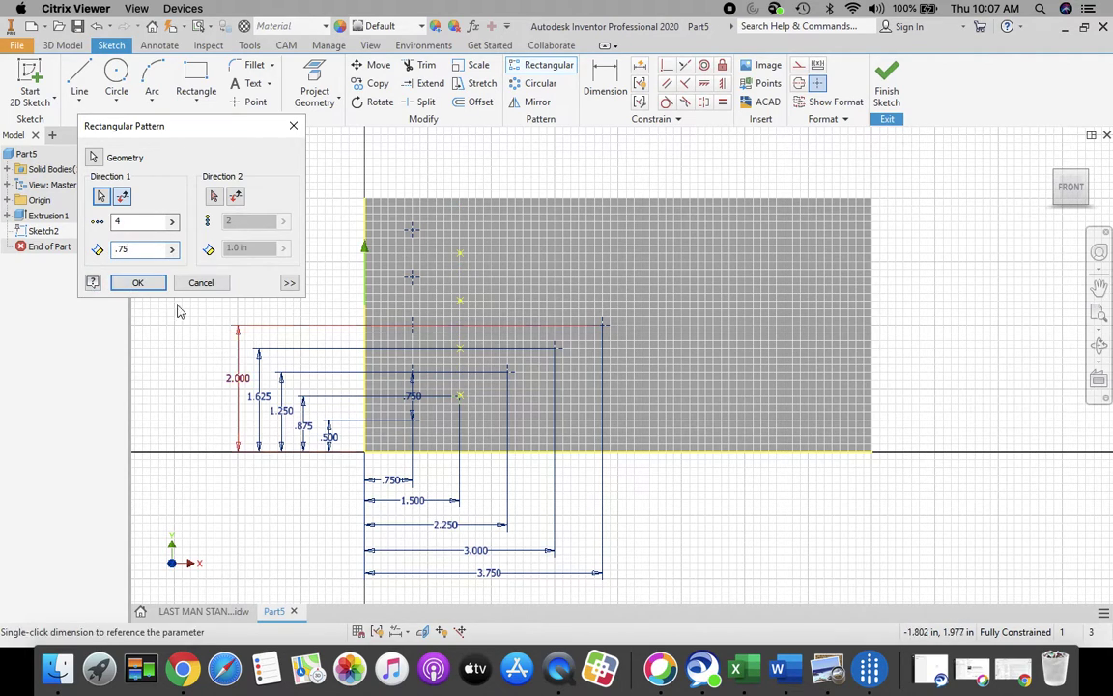
click(138, 283)
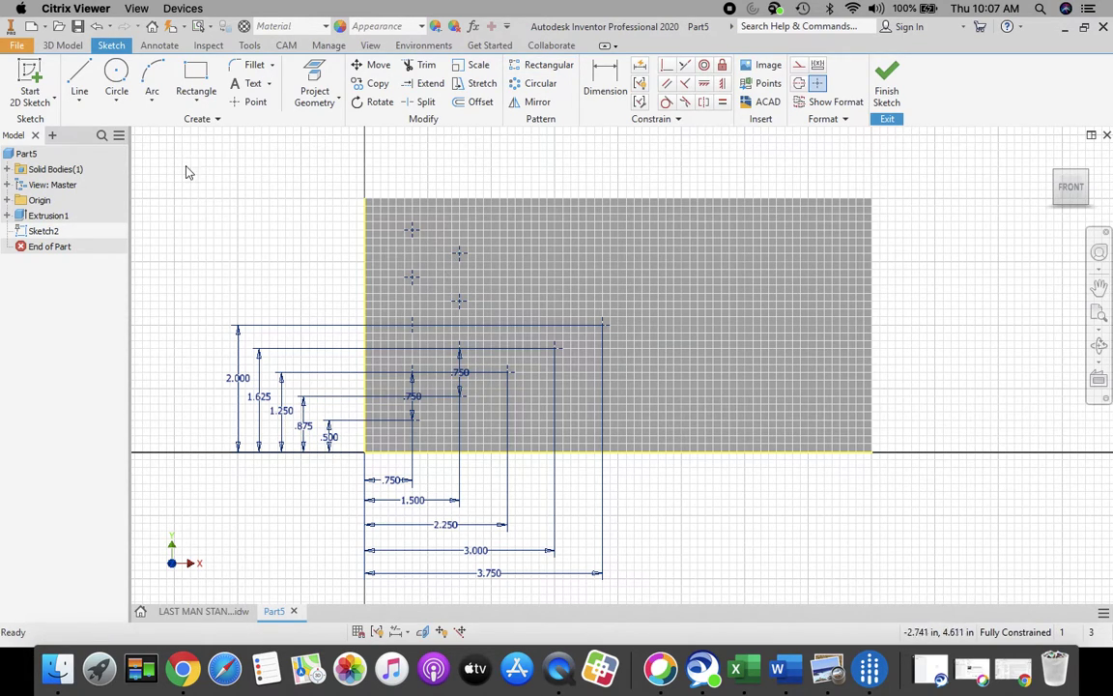
click(522, 65)
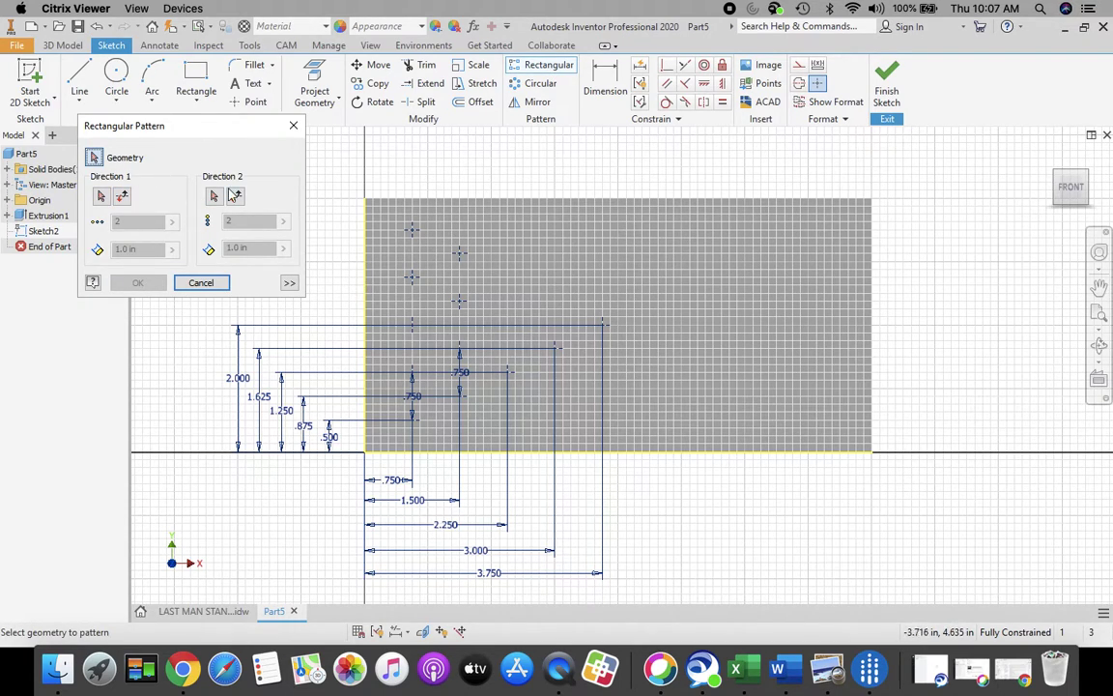
Step: Pattern the point at 2.250 by 1.250 upward into 3 points spaced 0.75 in
click(508, 375)
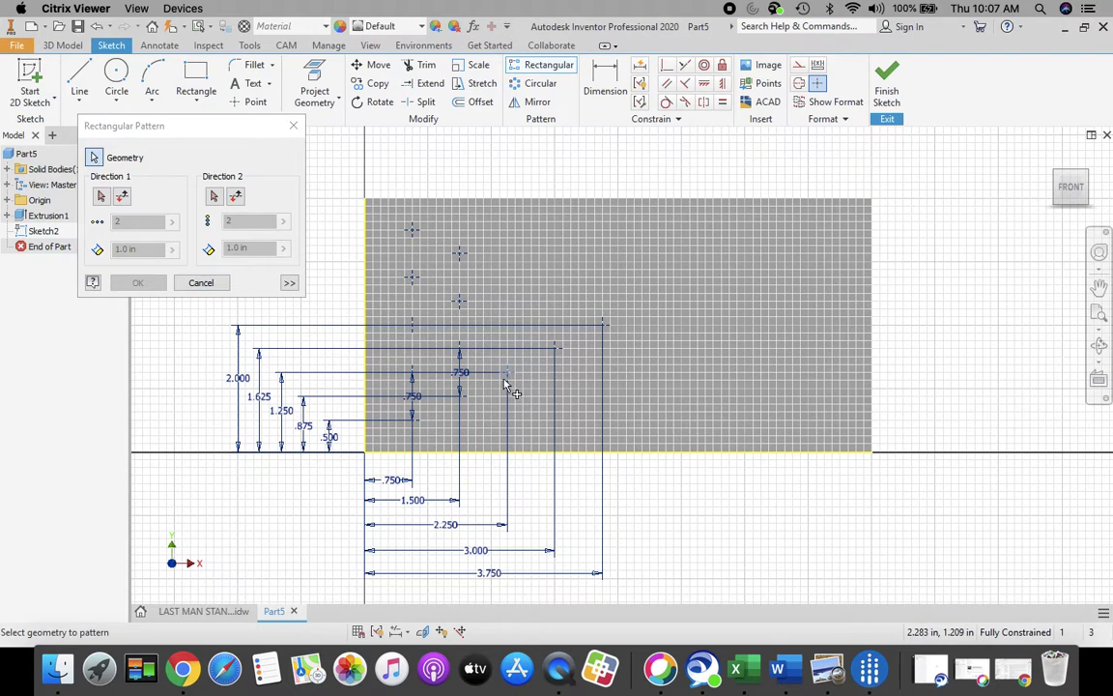
click(99, 198)
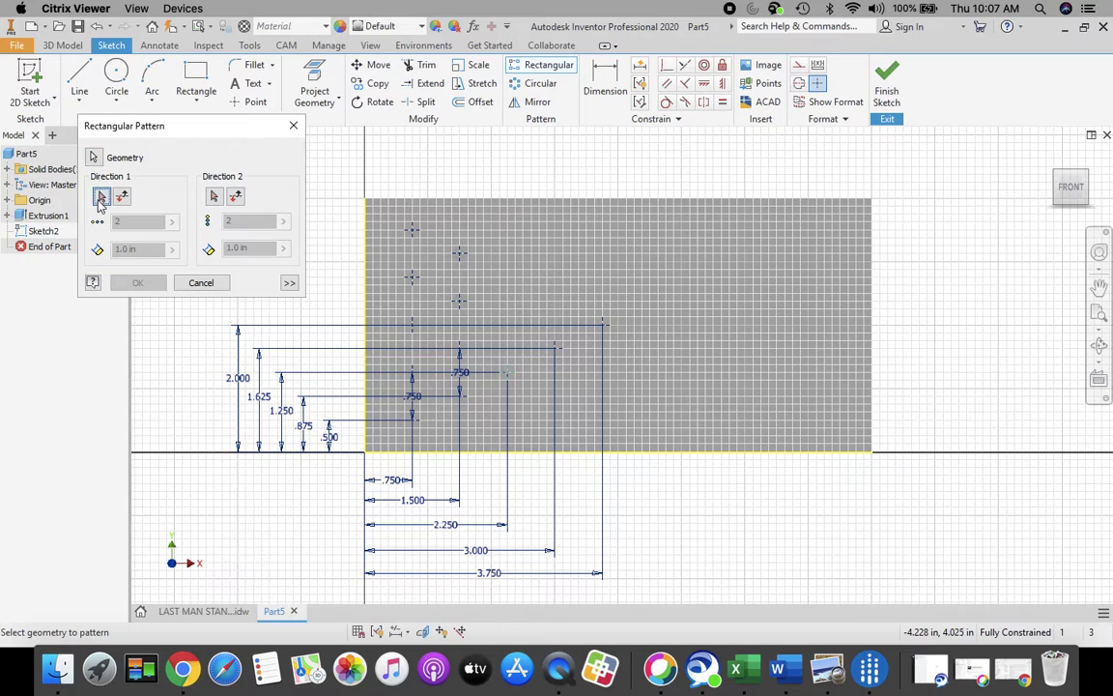
click(366, 309)
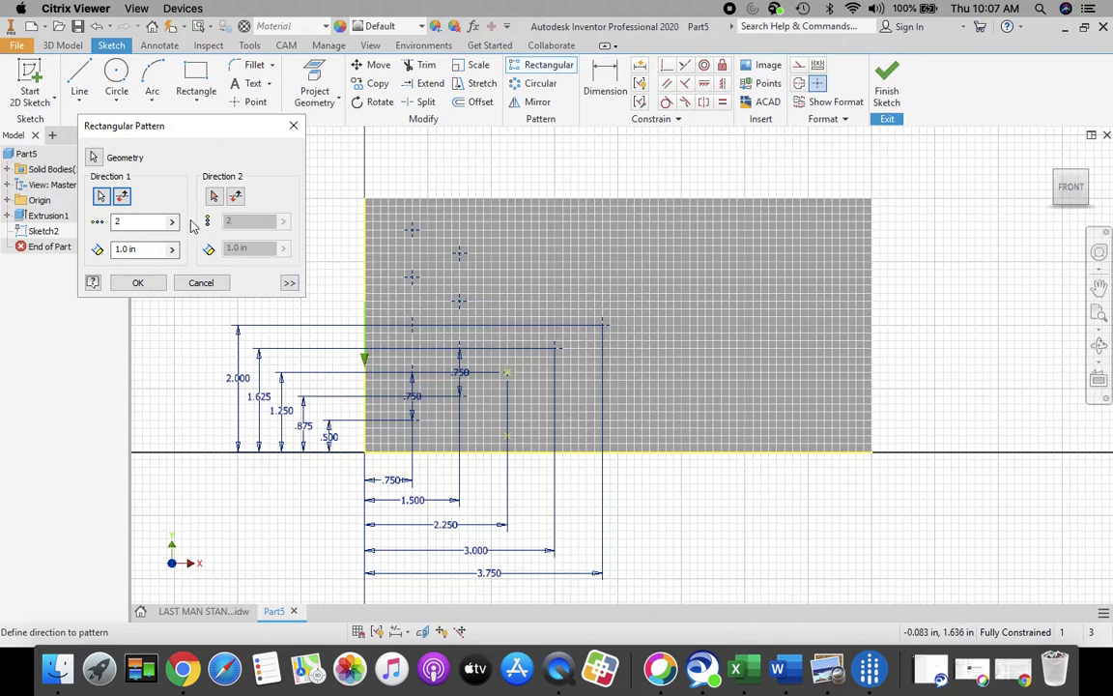
click(124, 198)
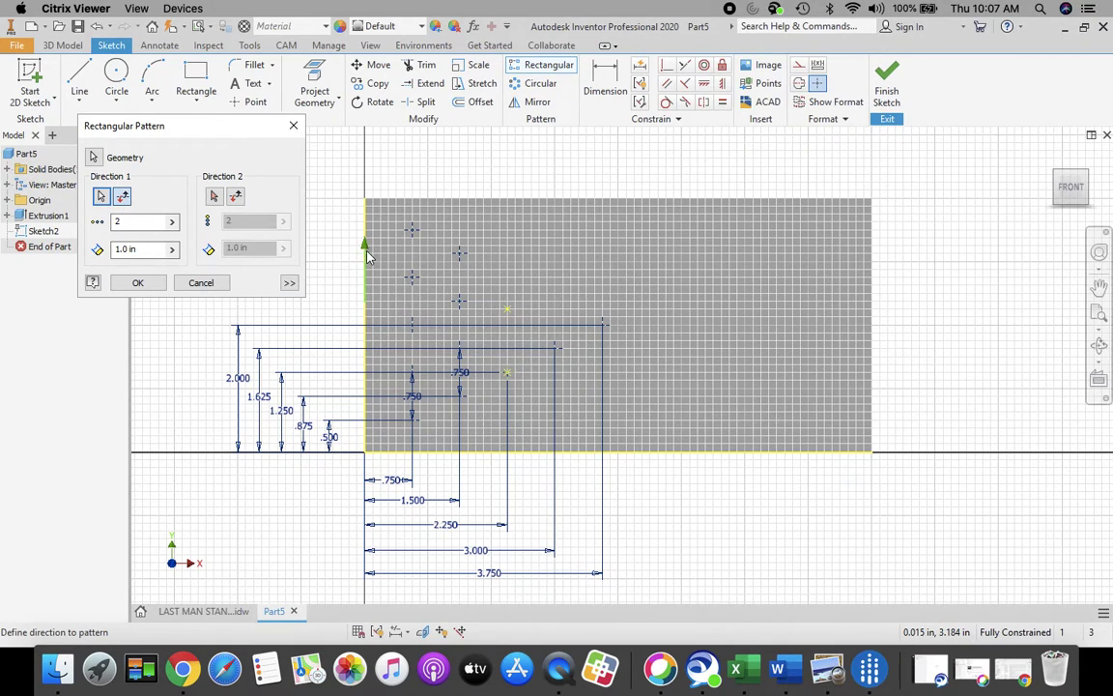
double_click(110, 222)
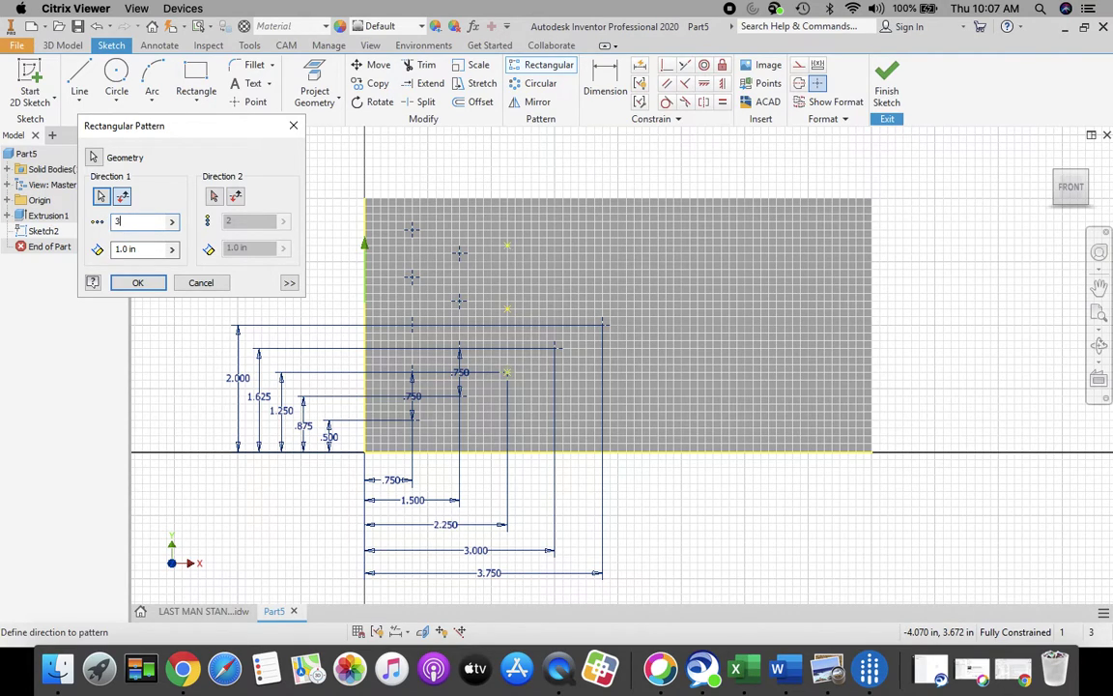
text(3)
double_click(145, 249)
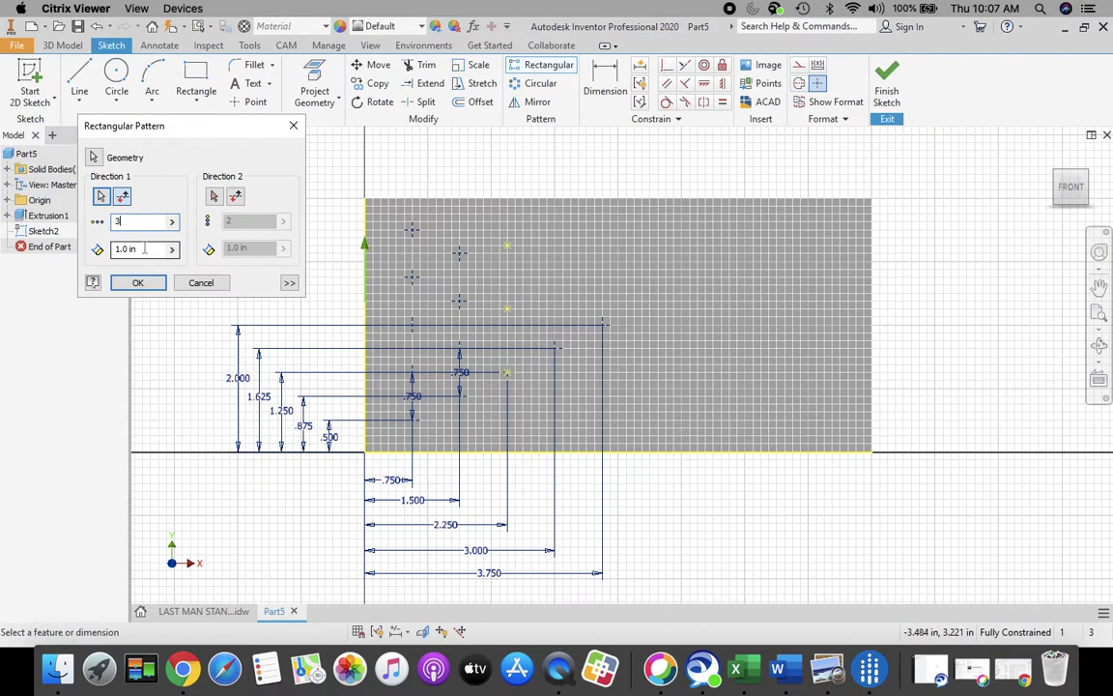
text(.75)
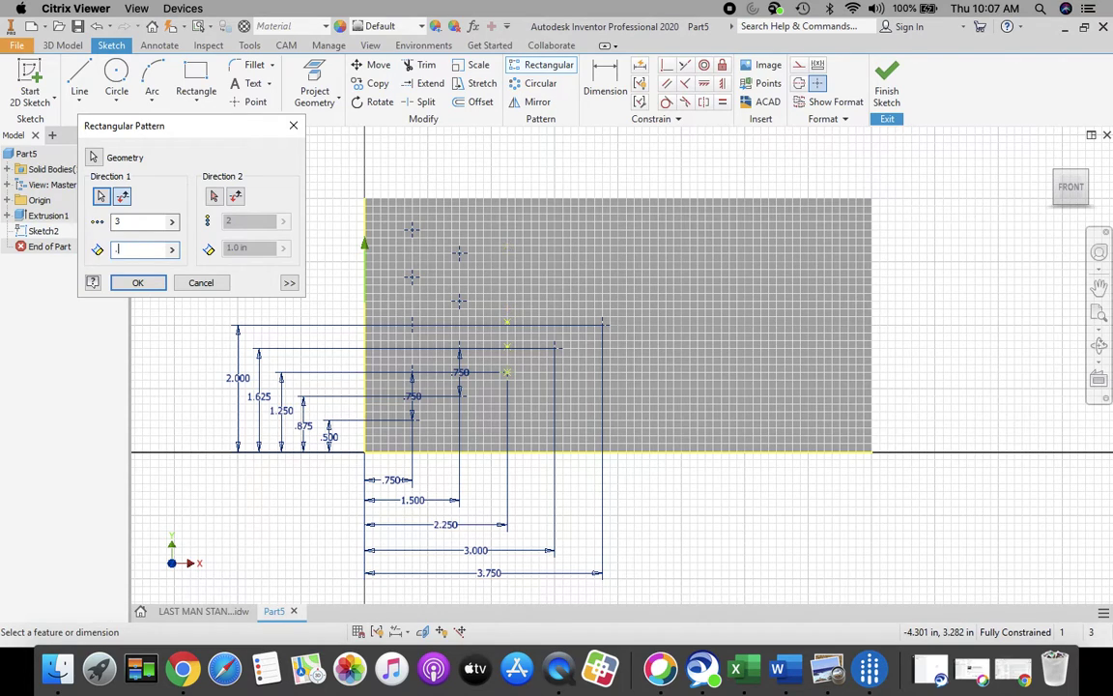
click(137, 282)
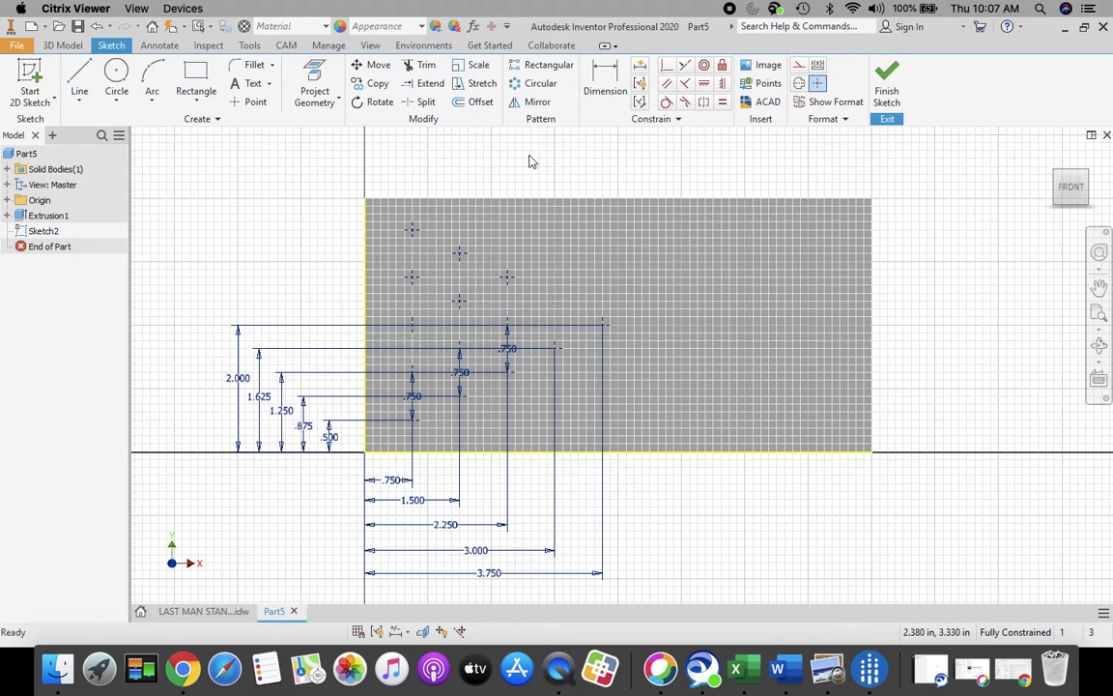
Step: Pattern the fourth-column point at 3.000 in upward into 2 points spaced 0.75 in
click(548, 66)
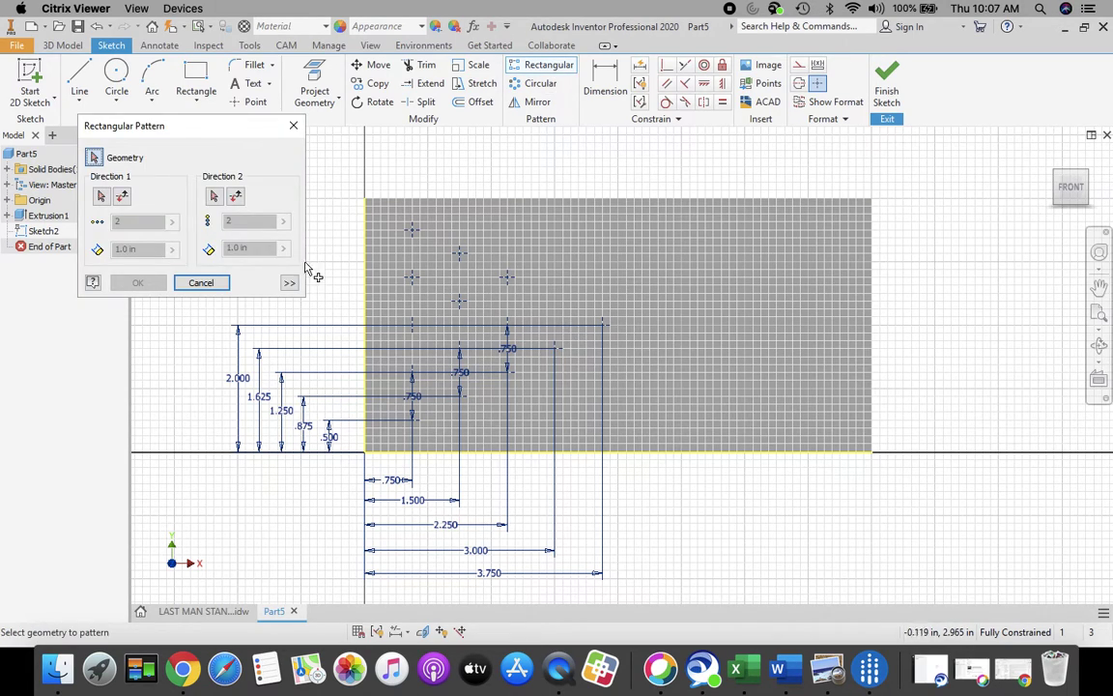
click(559, 354)
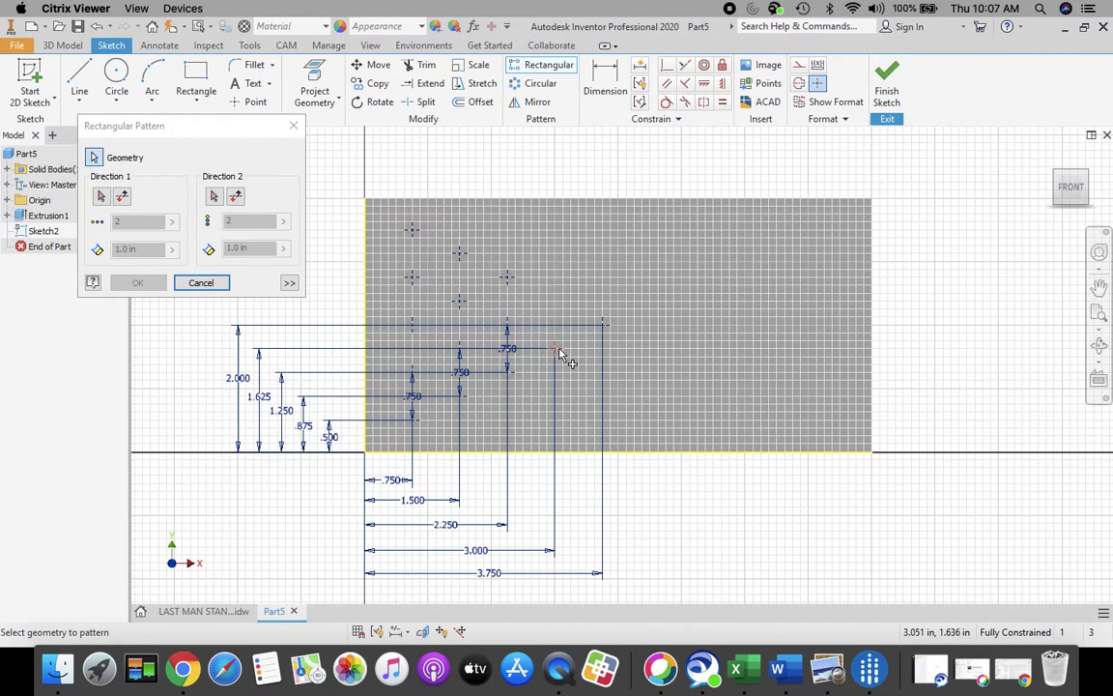
click(101, 198)
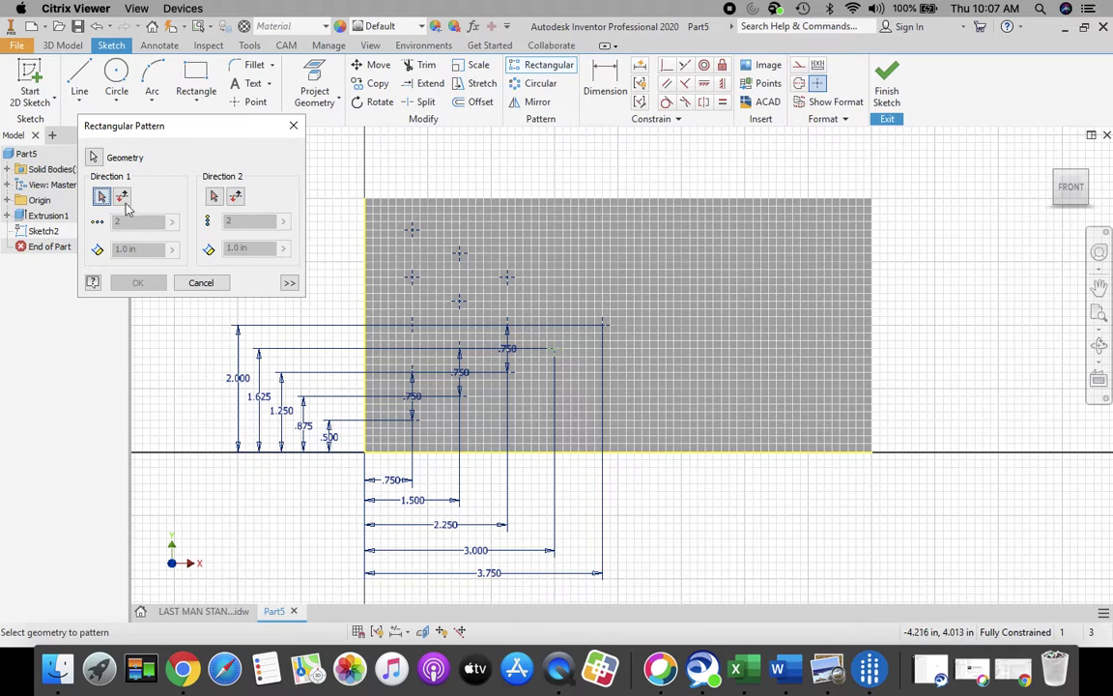
click(365, 319)
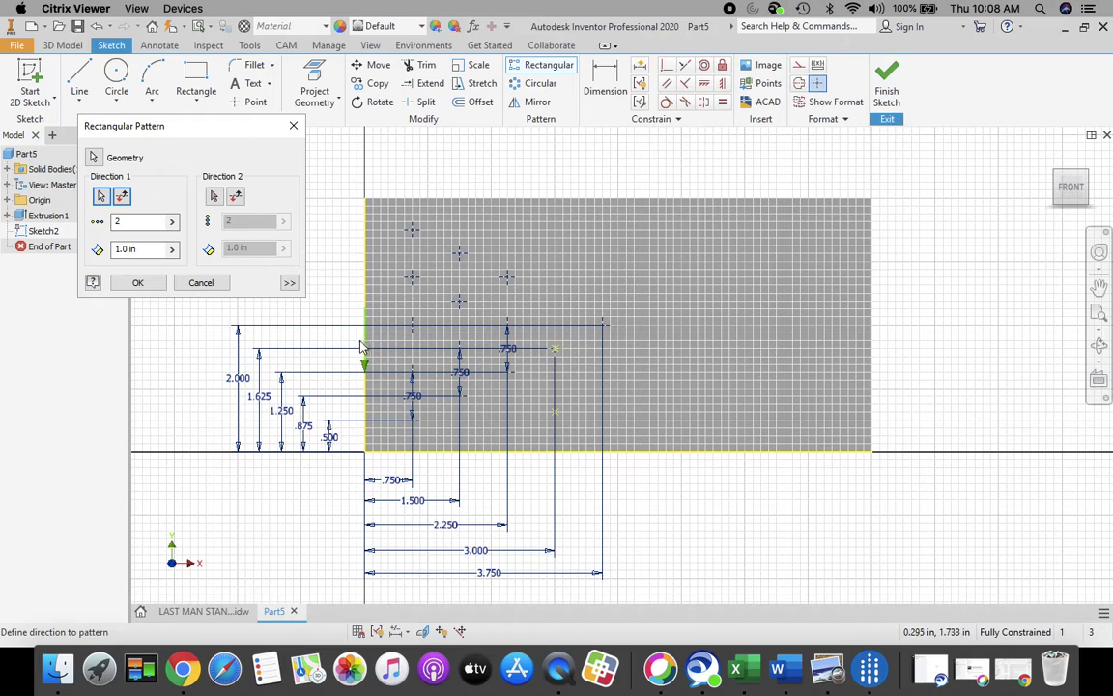
click(123, 196)
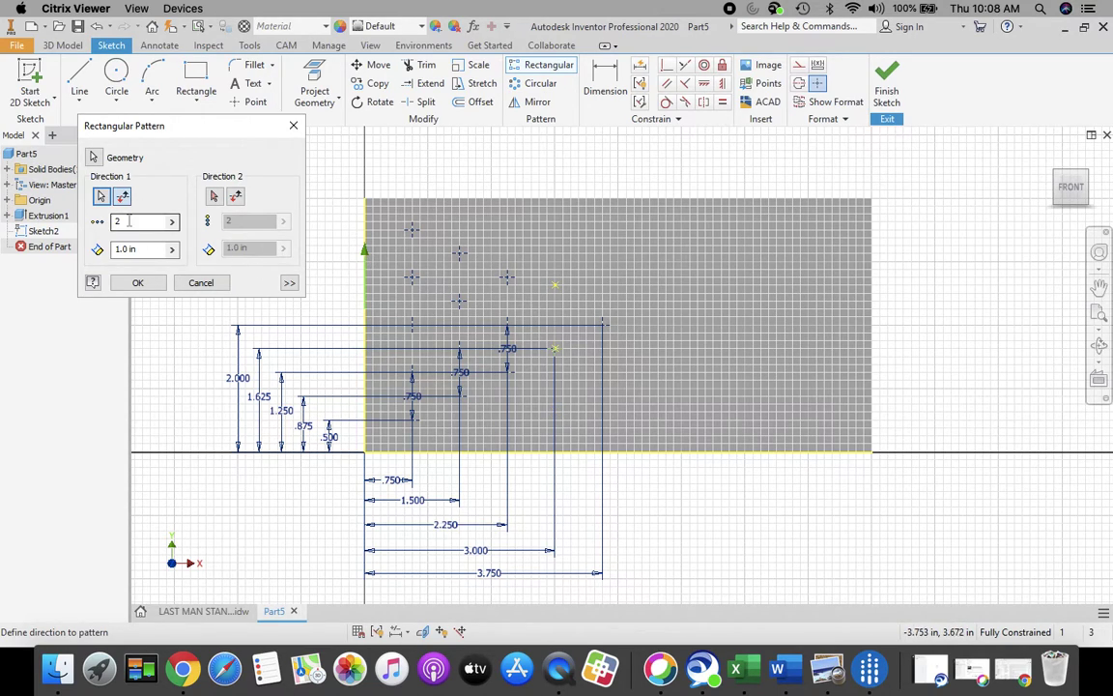
click(131, 222)
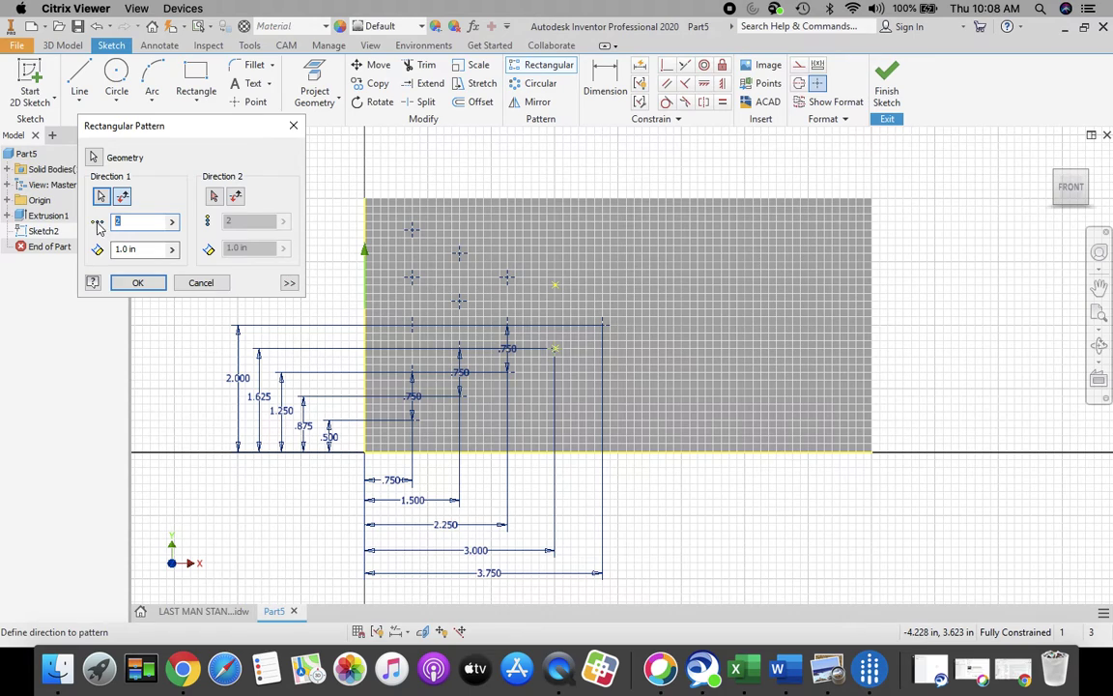
key(Tab)
text(.)
click(143, 282)
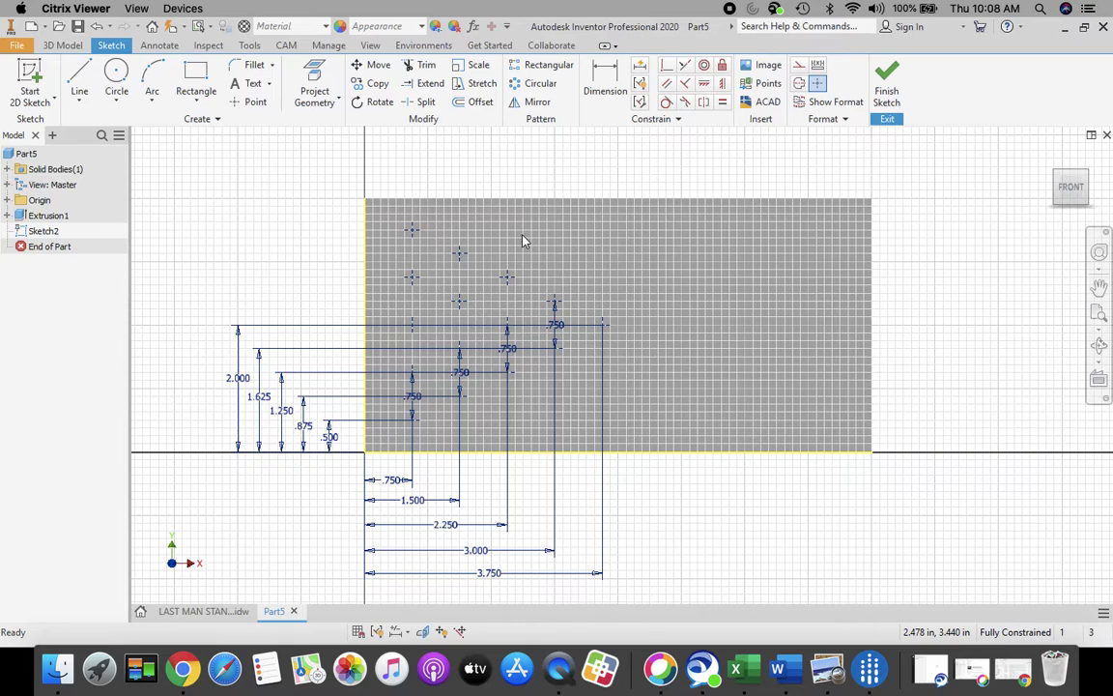
Step: Finish the sketch and add 0.125 in diameter, 0.25 in deep holes at the 15 points
click(886, 82)
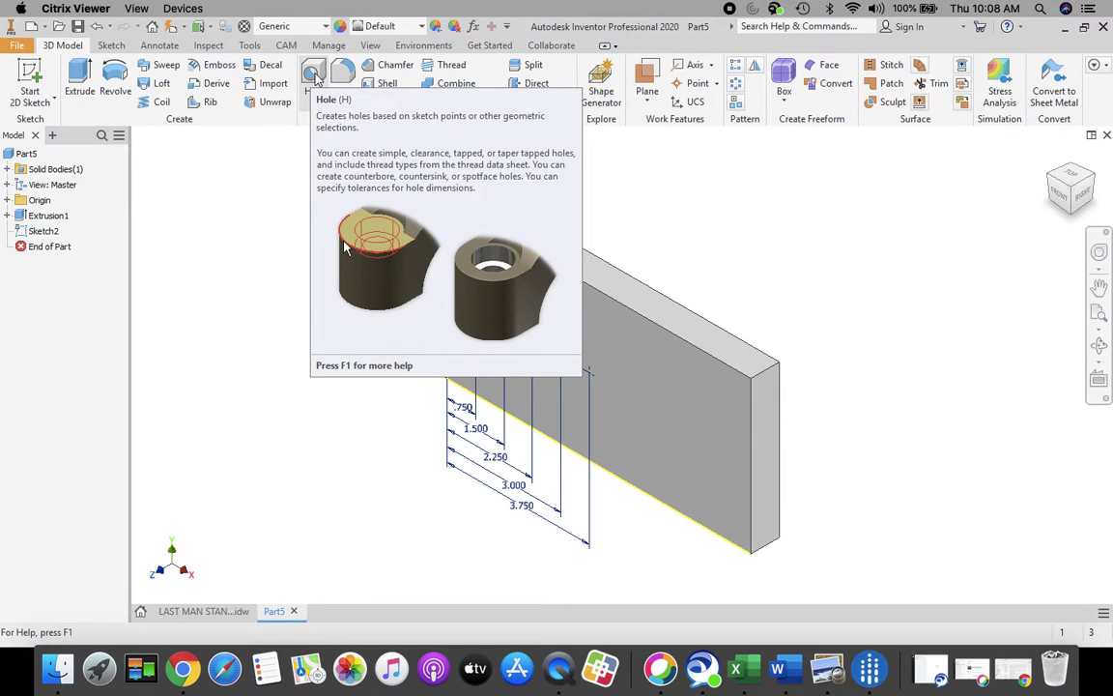
click(315, 75)
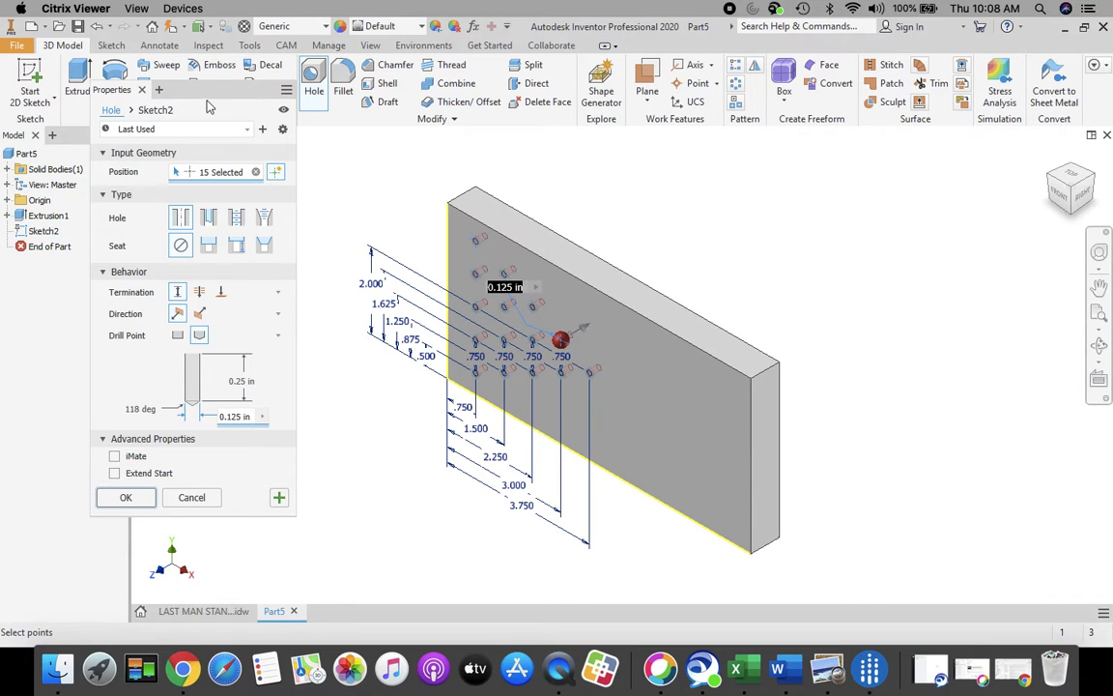
drag(197, 100, 198, 106)
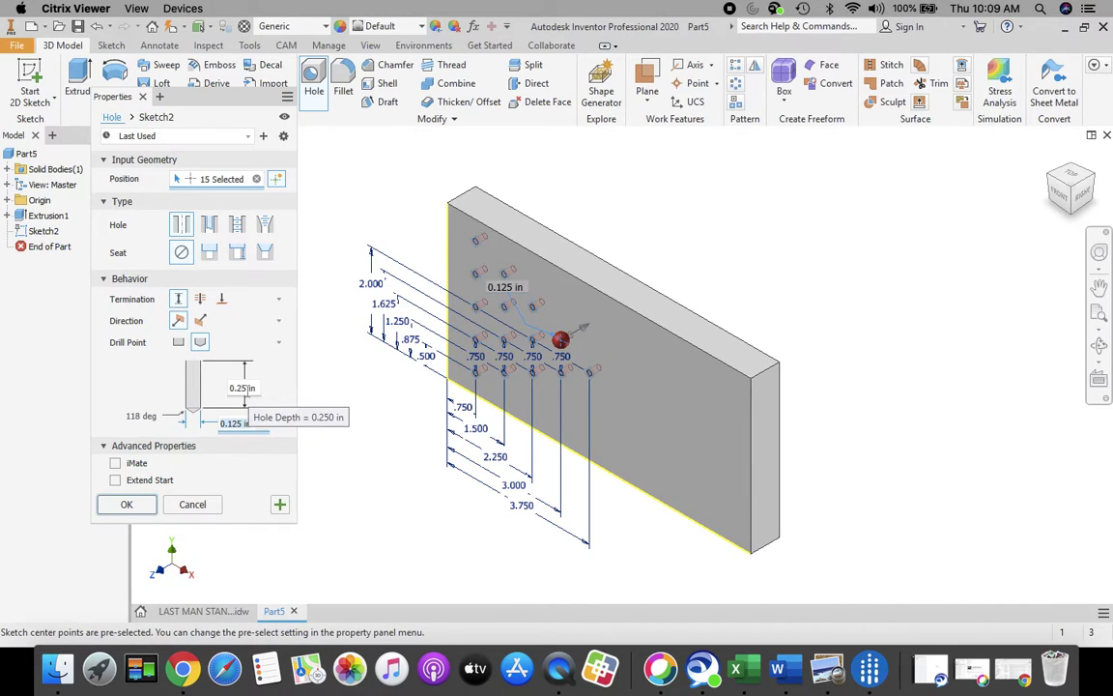
click(248, 391)
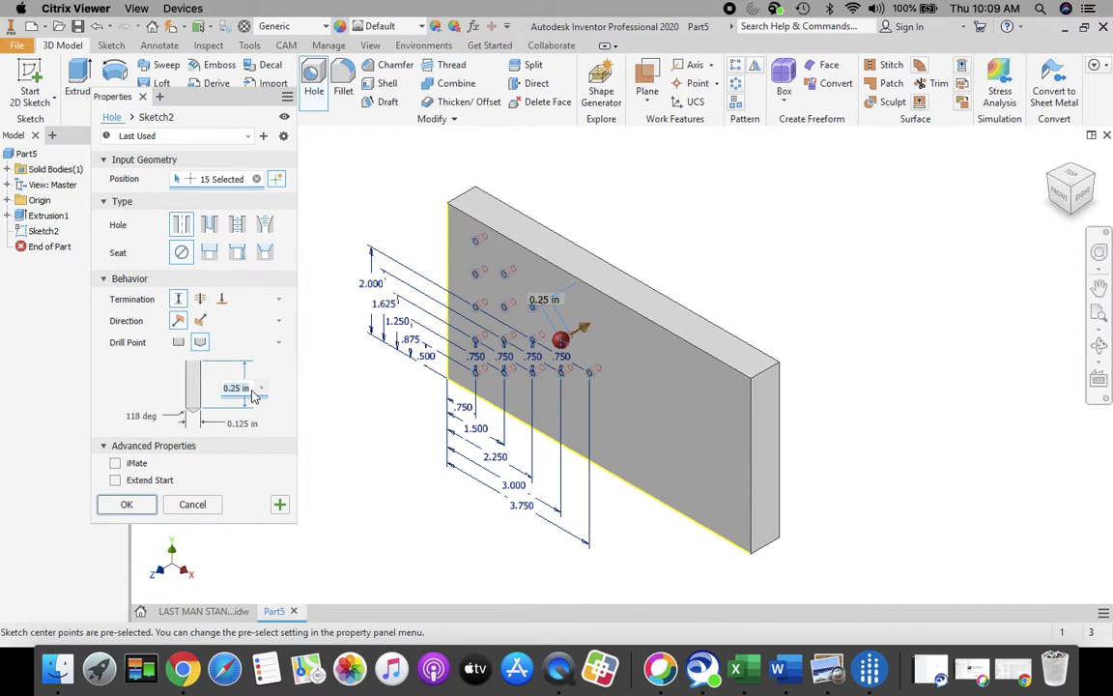
text(.25)
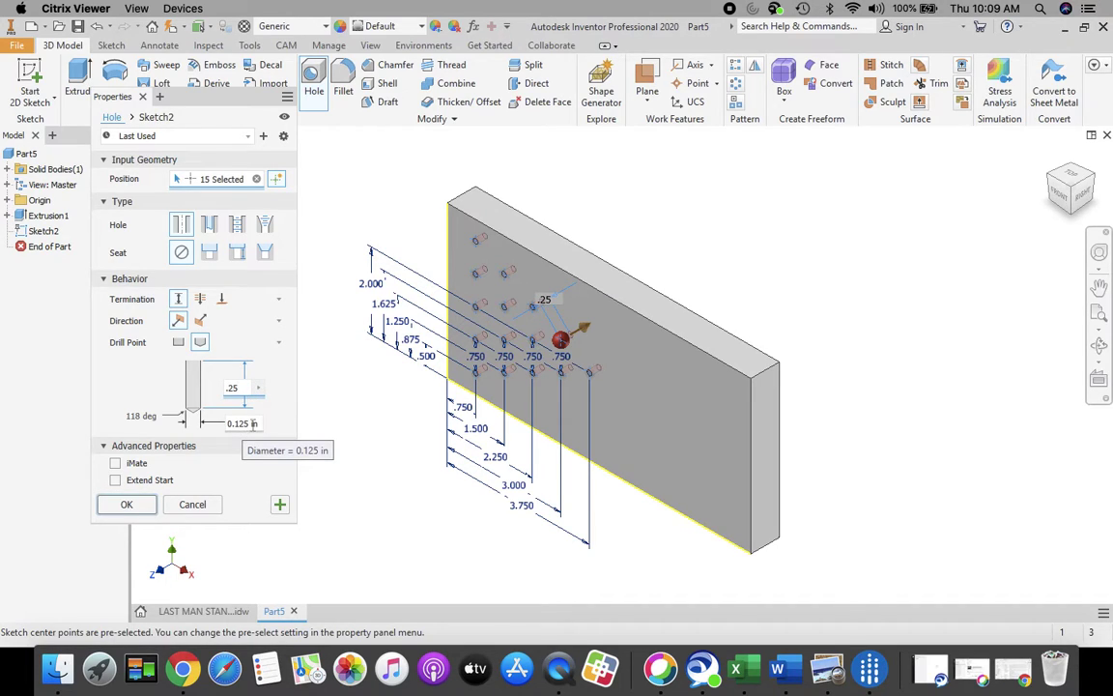
click(250, 423)
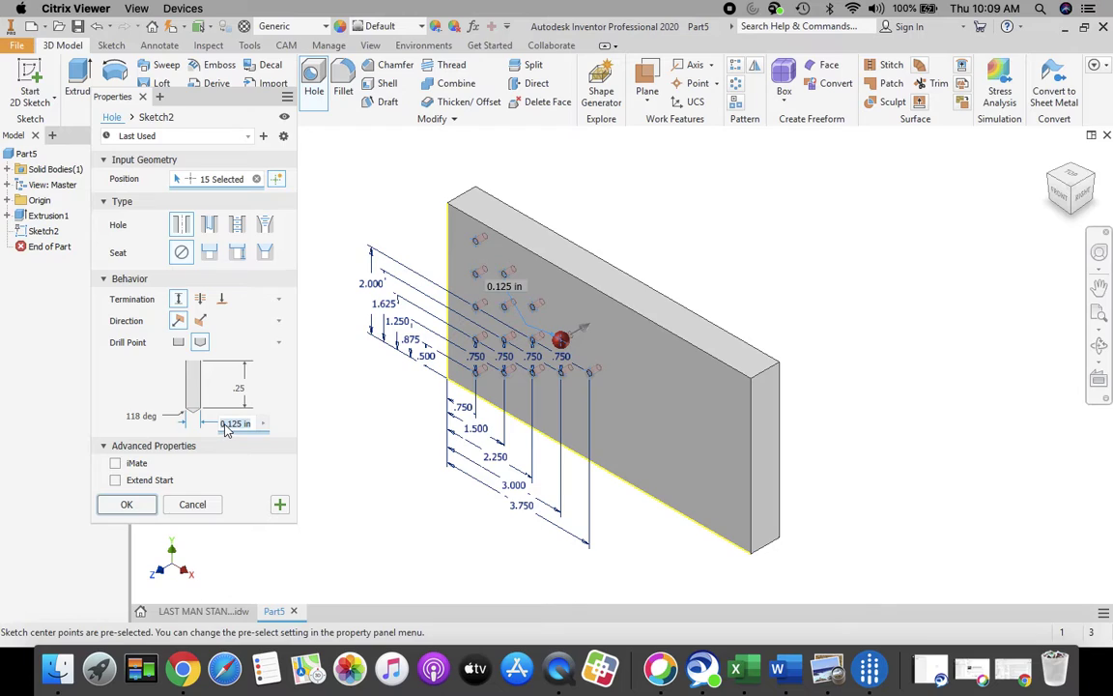
text(.12)
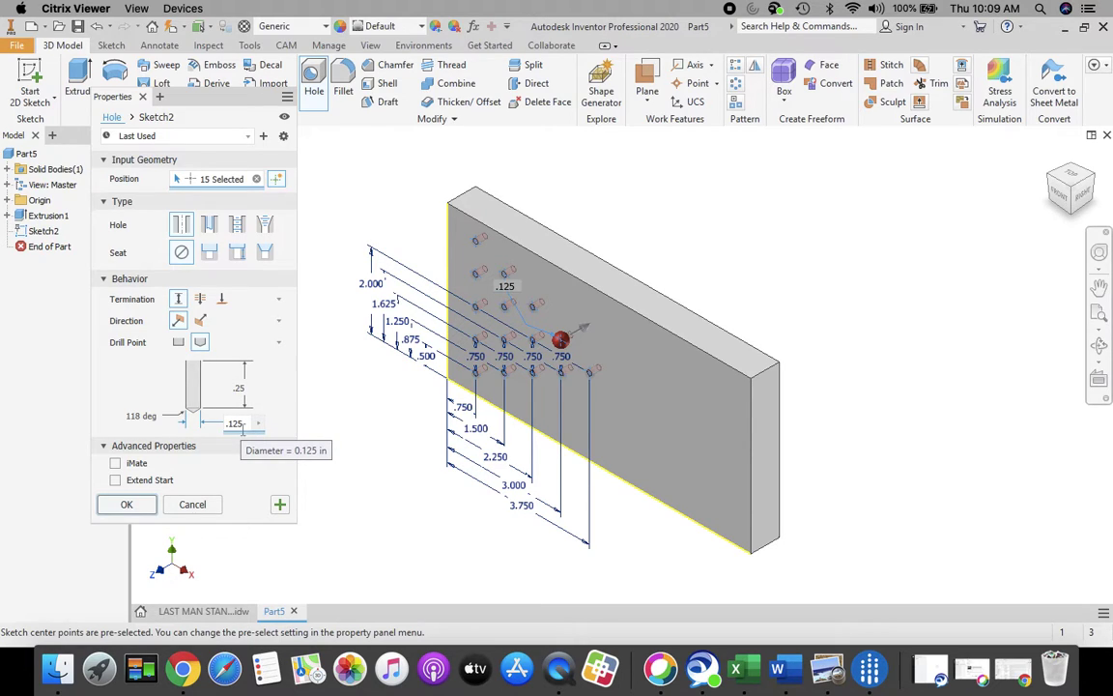
click(135, 507)
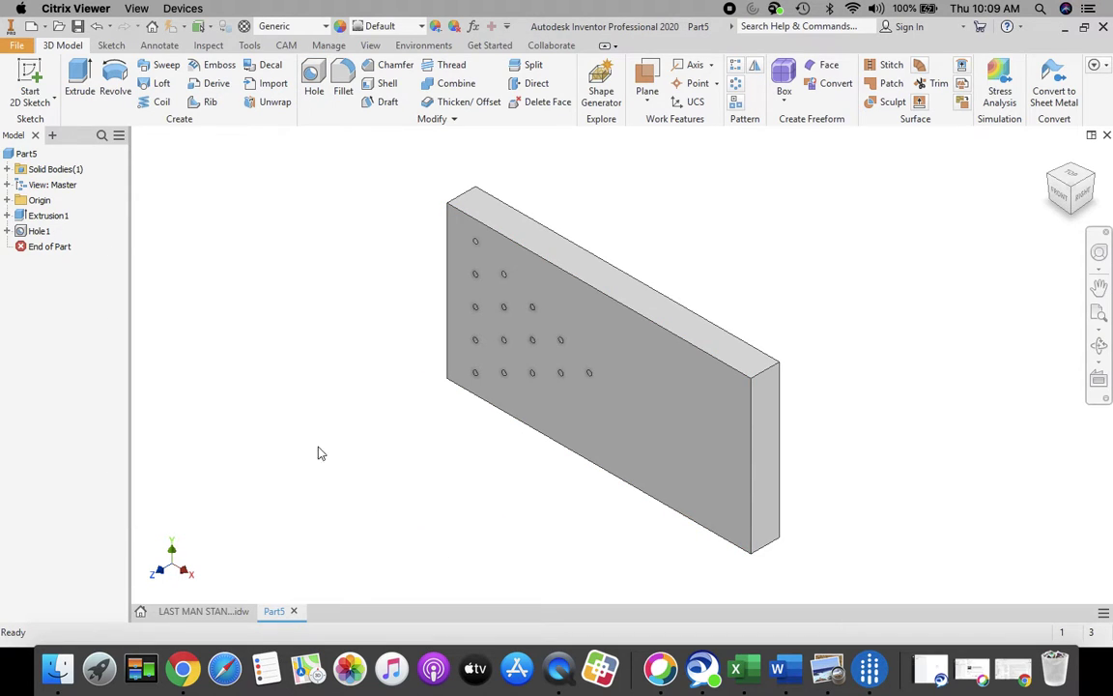
click(201, 610)
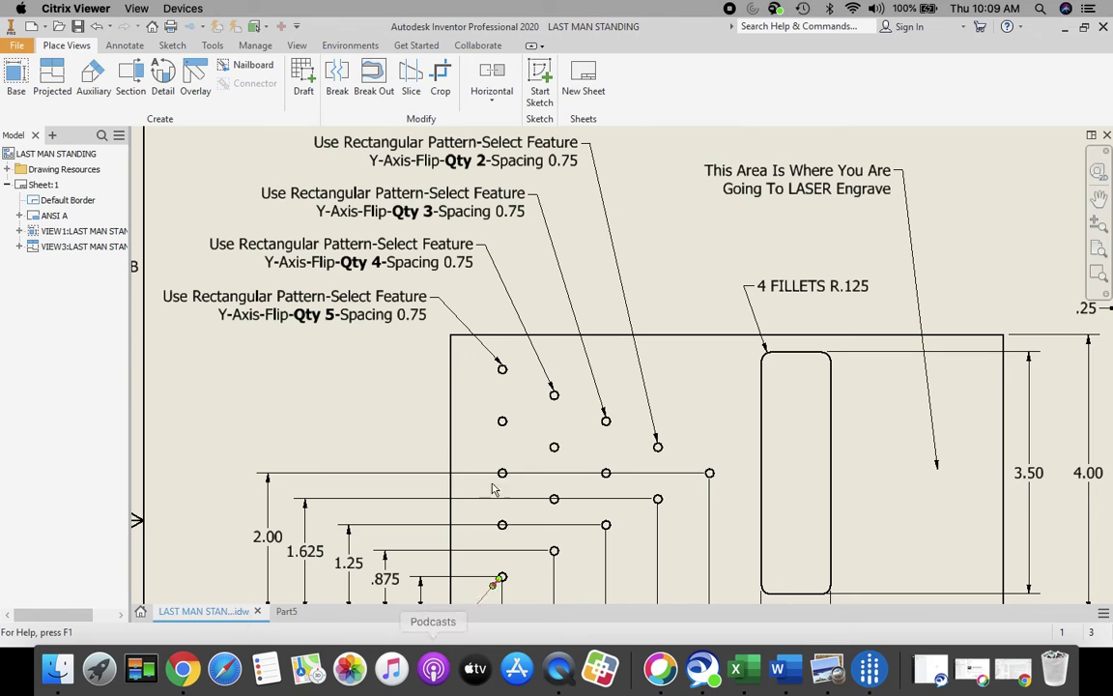
mouse_move(320, 435)
middle_down()
mouse_move(273, 326)
mouse_move(217, 242)
middle_up()
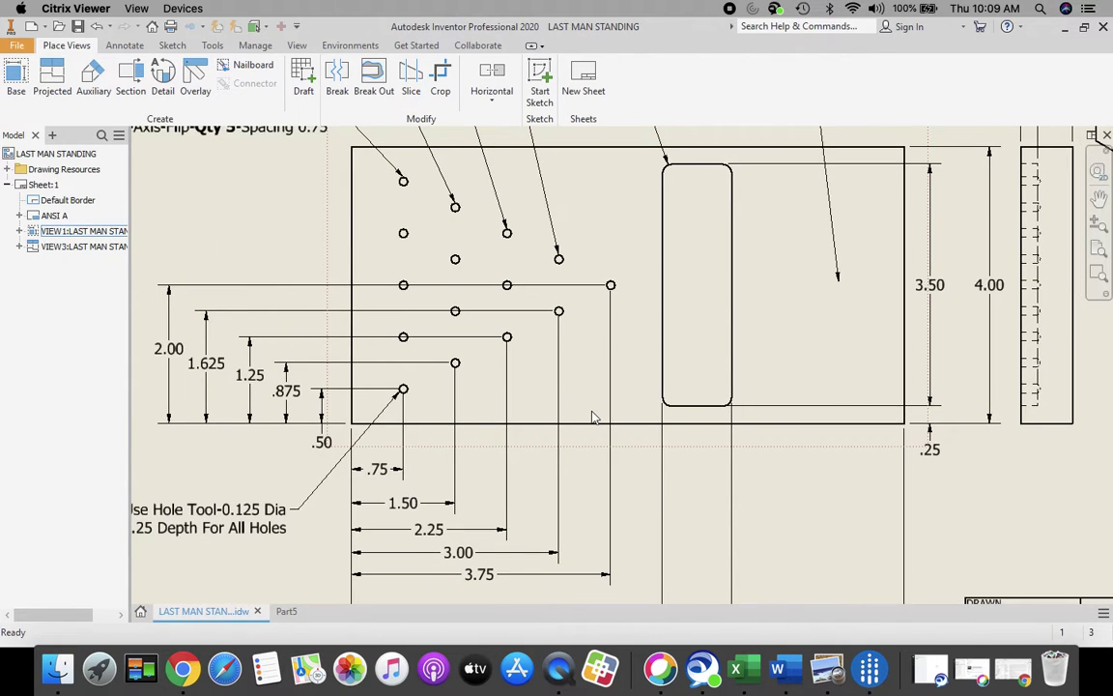
scroll(594, 417, up, 3)
scroll(588, 414, down, 5)
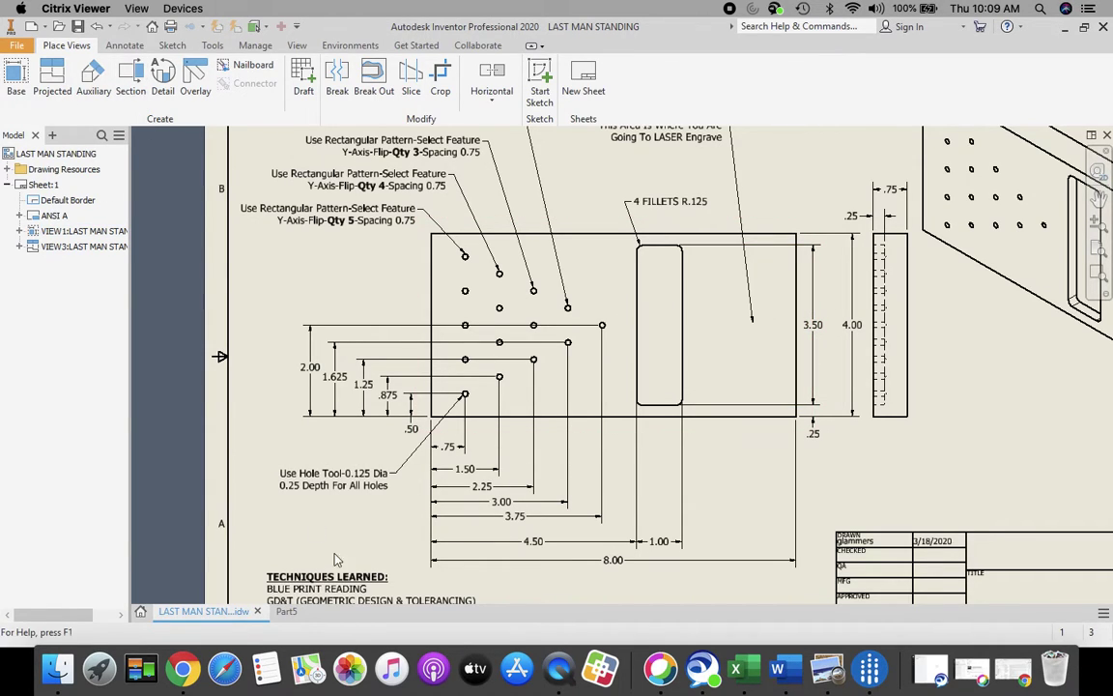
click(290, 613)
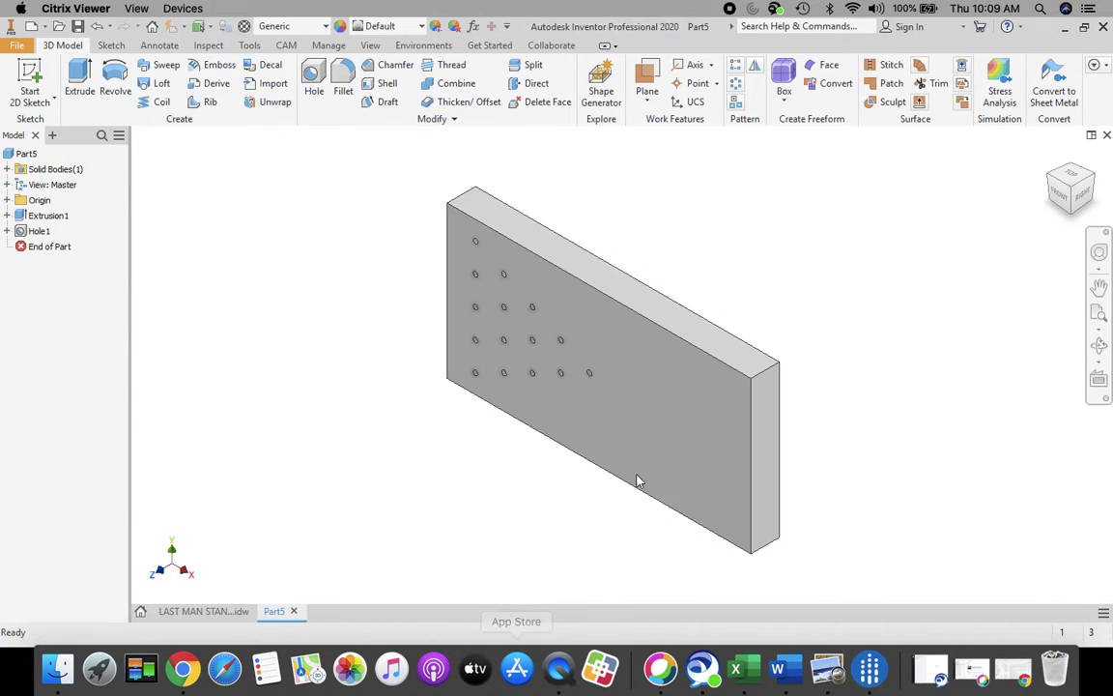
Step: Open Sketch3 on the plate's drilled front face and fit the whole face in view
click(30, 78)
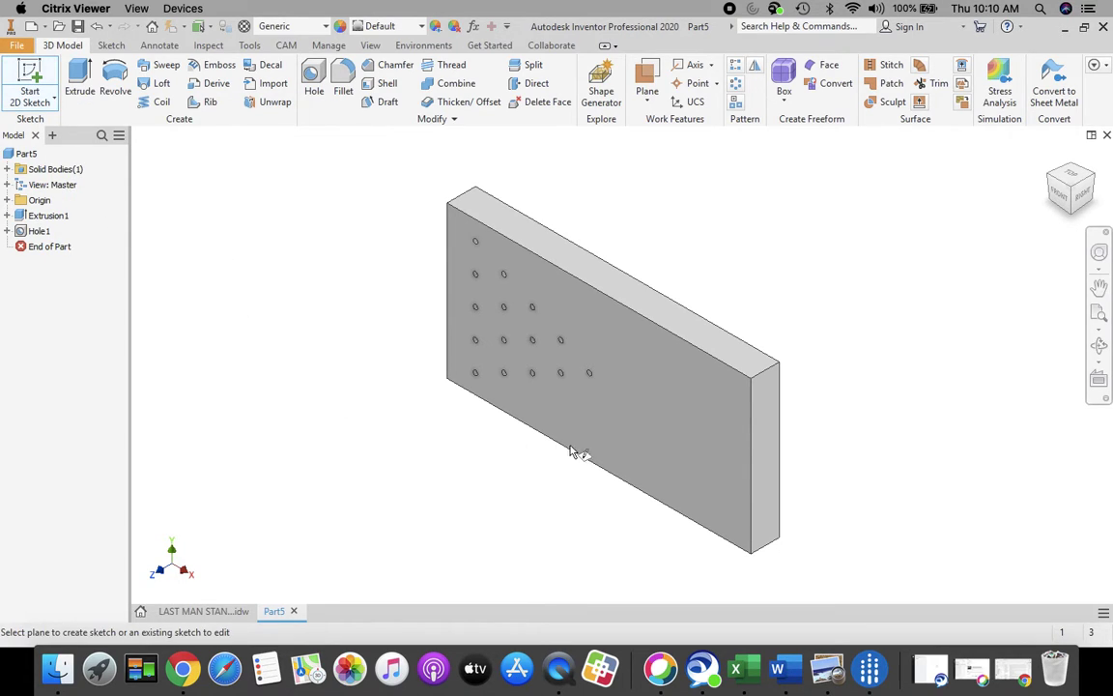
click(647, 423)
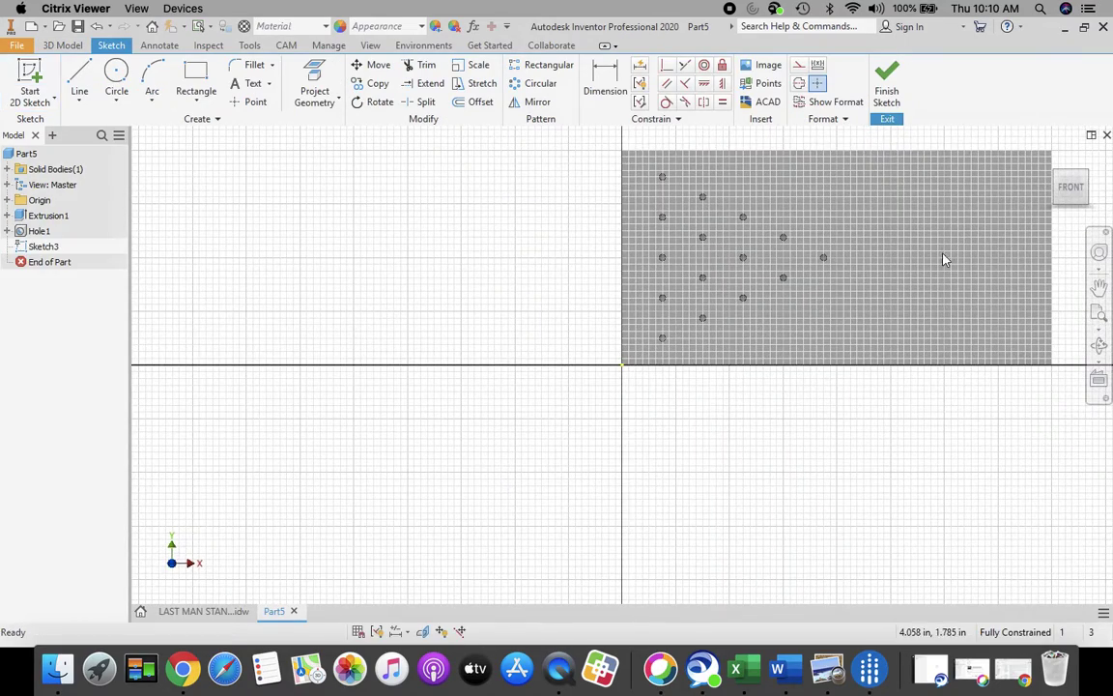
middle_drag(795, 344, 793, 346)
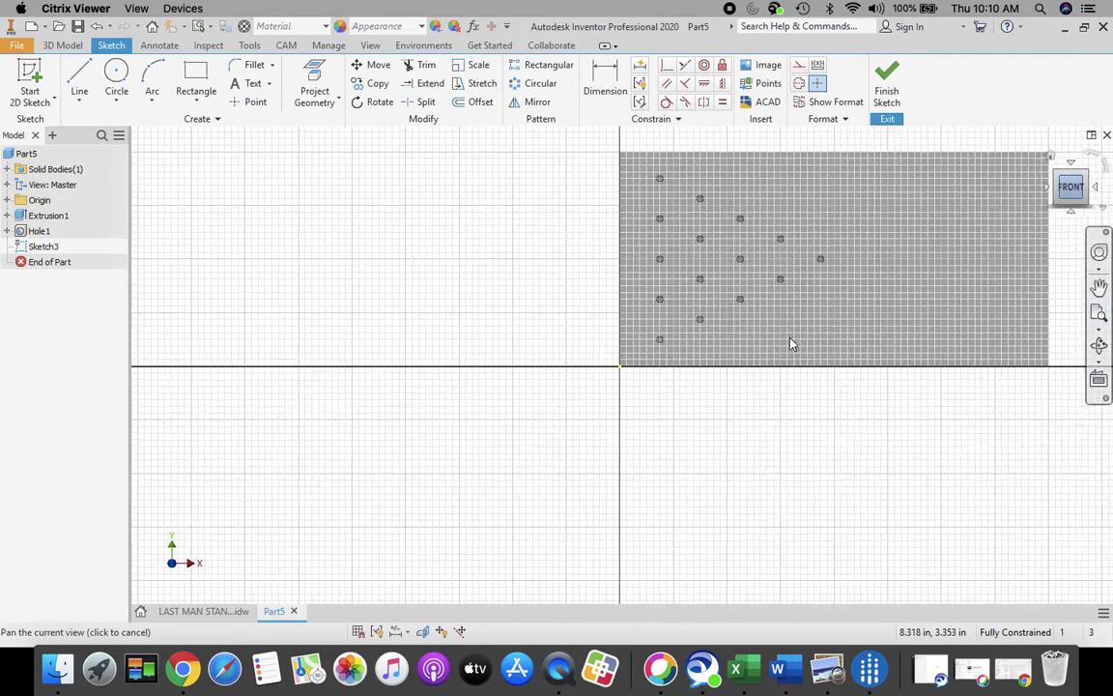
key(Home)
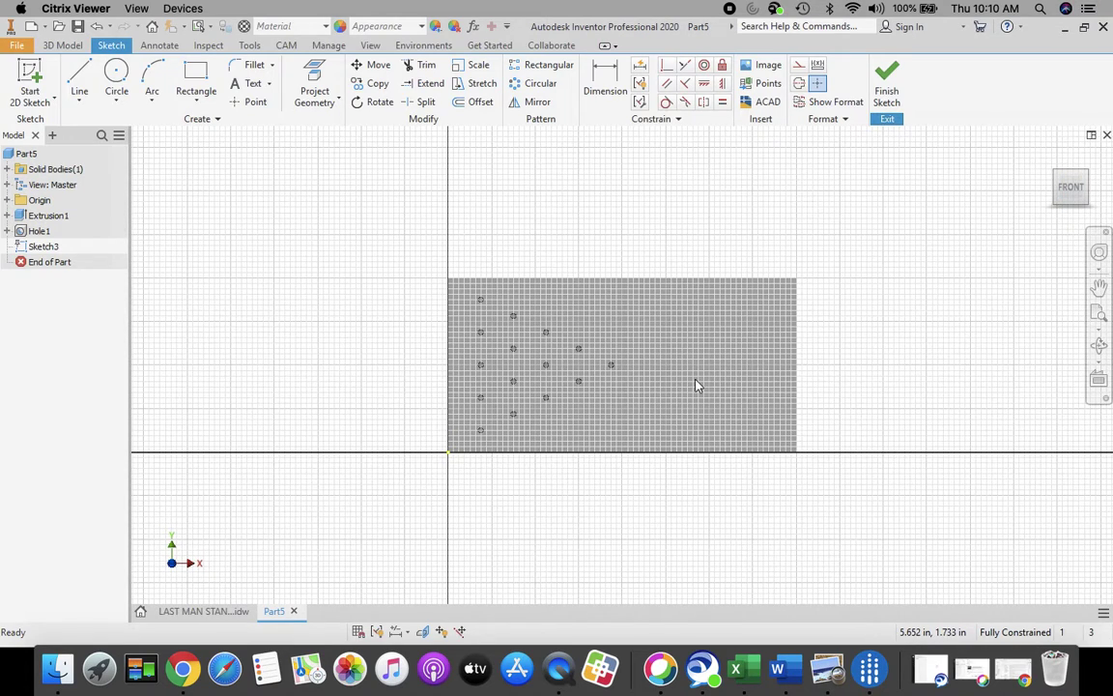
scroll(698, 382, up, 3)
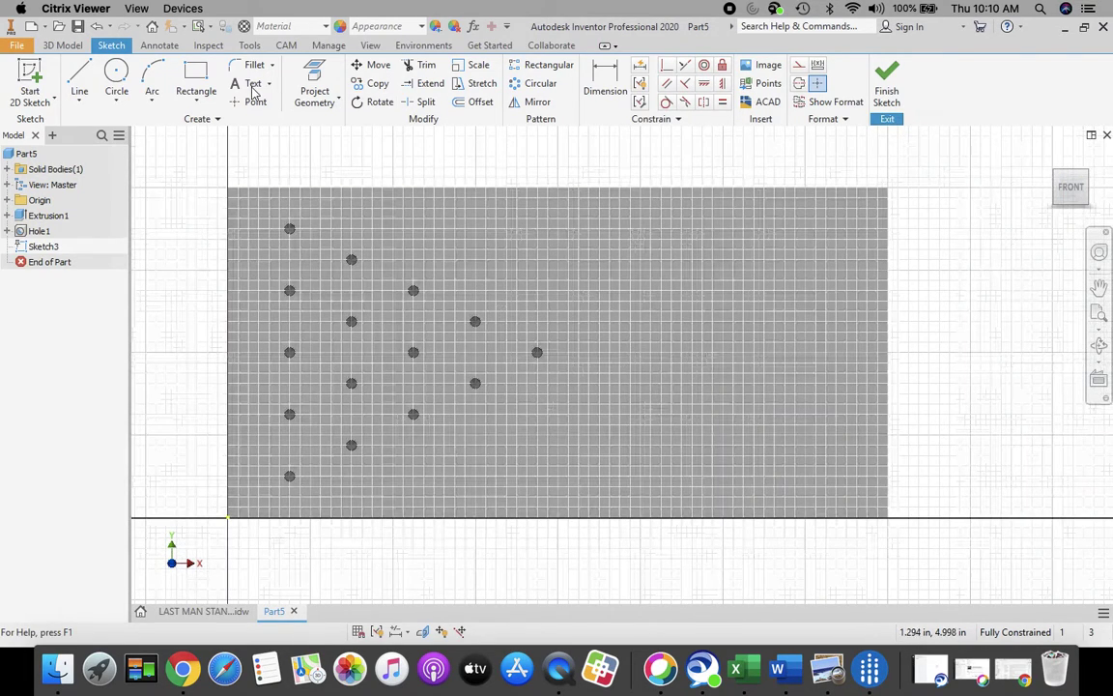
Step: Draw a 1.000 by 3.500 in rectangle right of the holes, checking the reference drawing
click(195, 74)
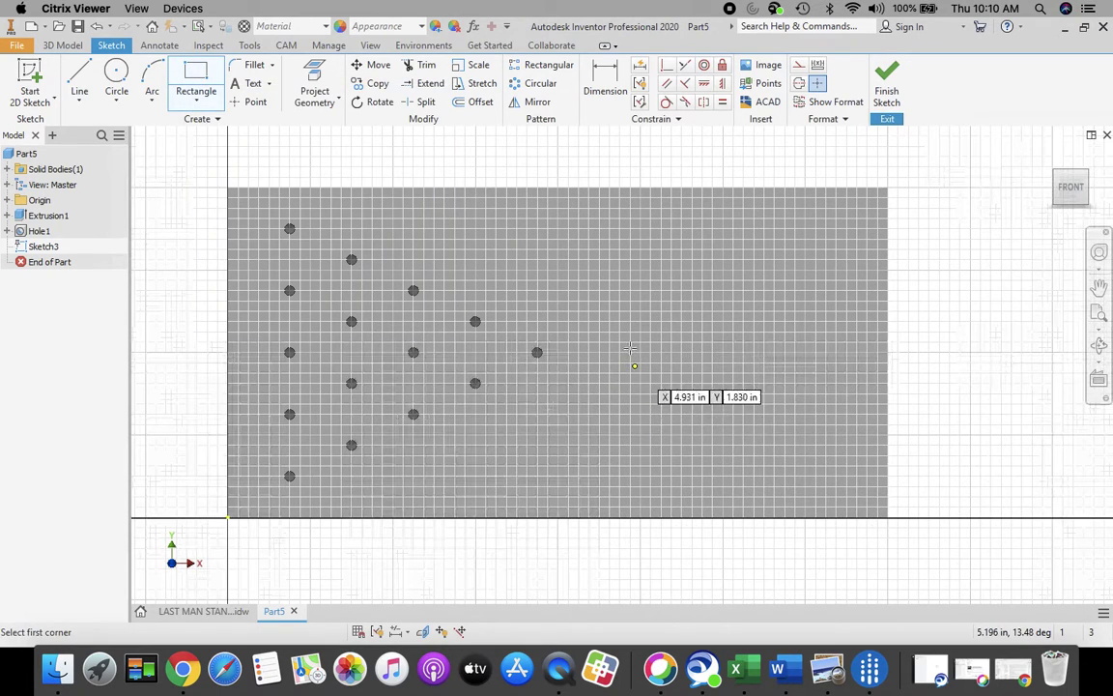
click(612, 470)
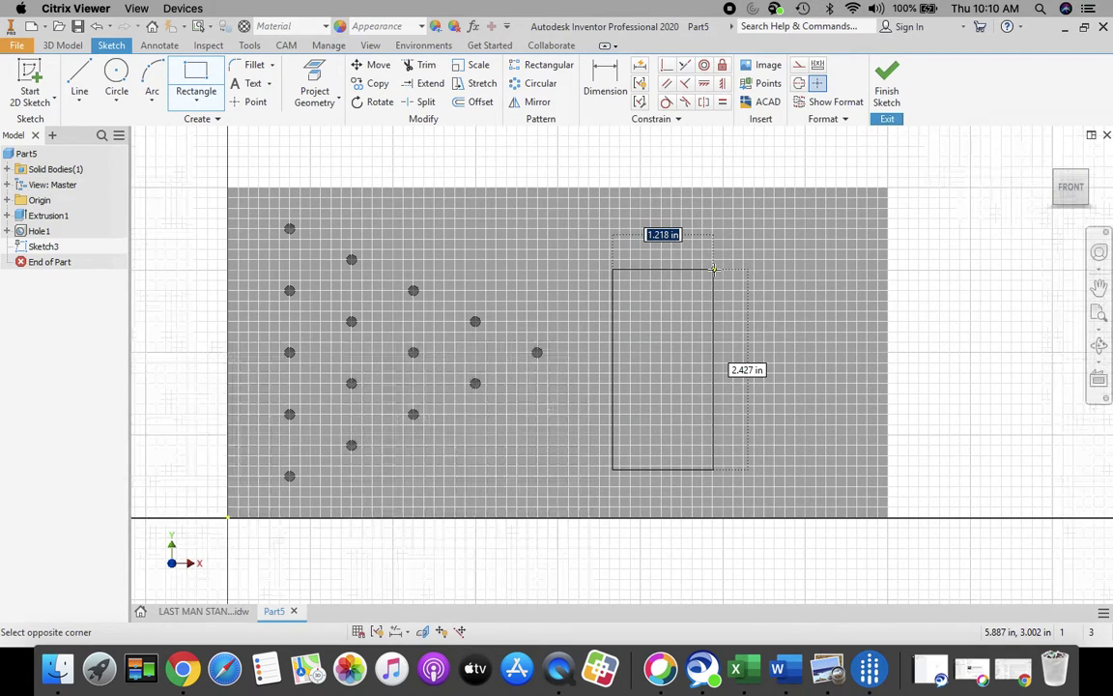
text(1)
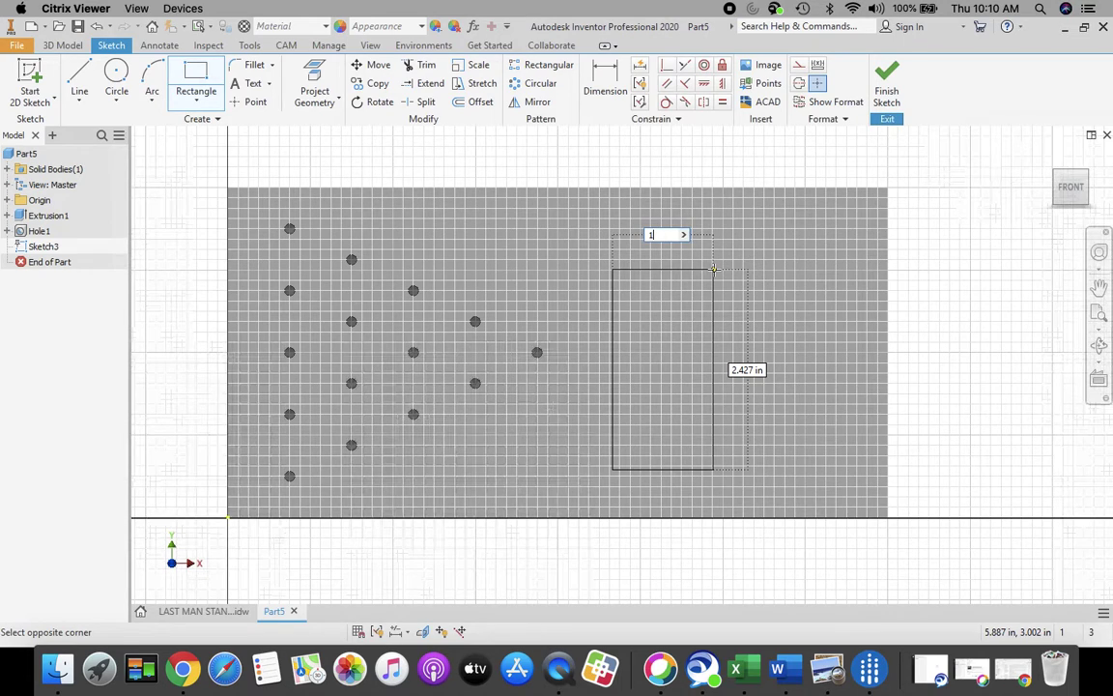
key(Tab)
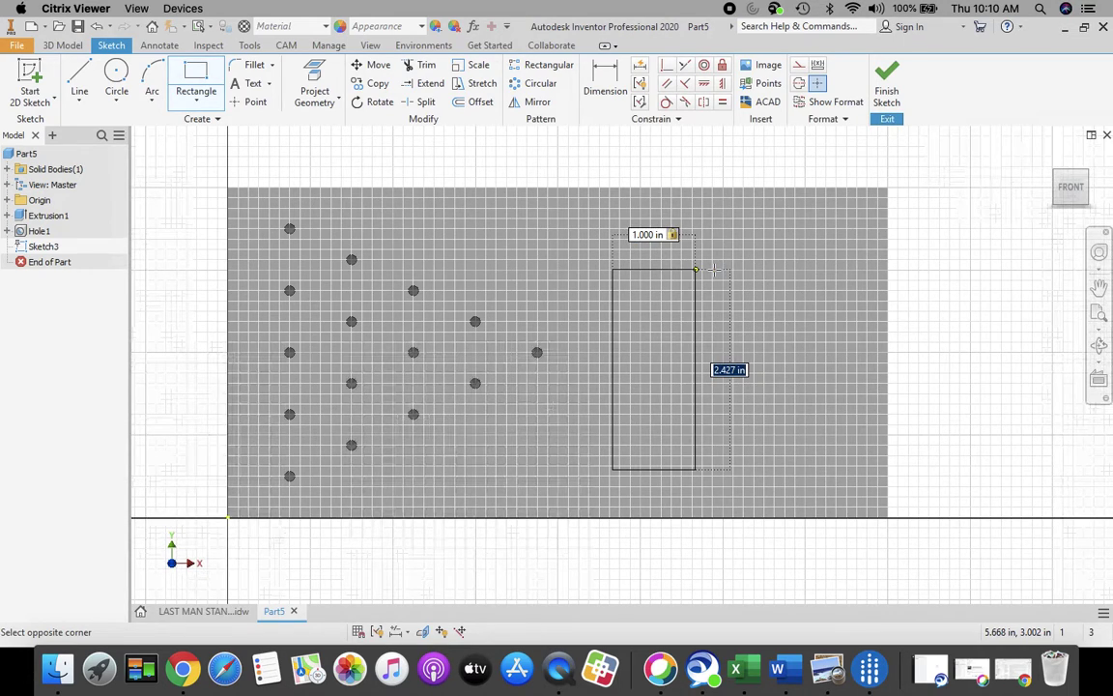
text(3.5)
key(Return)
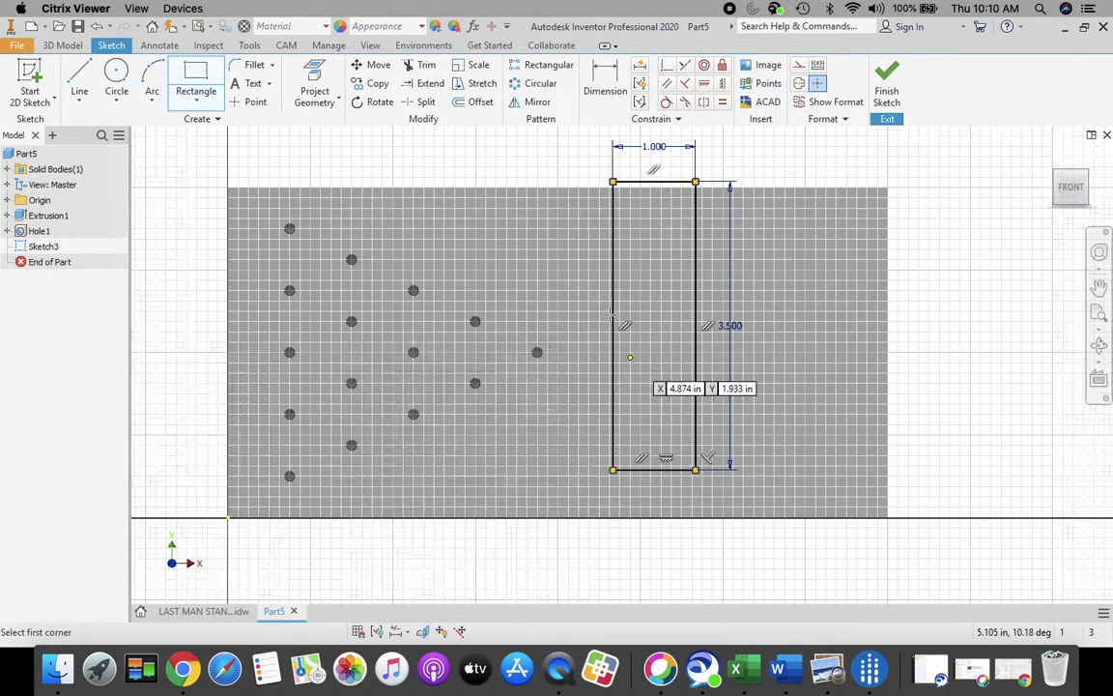
click(198, 611)
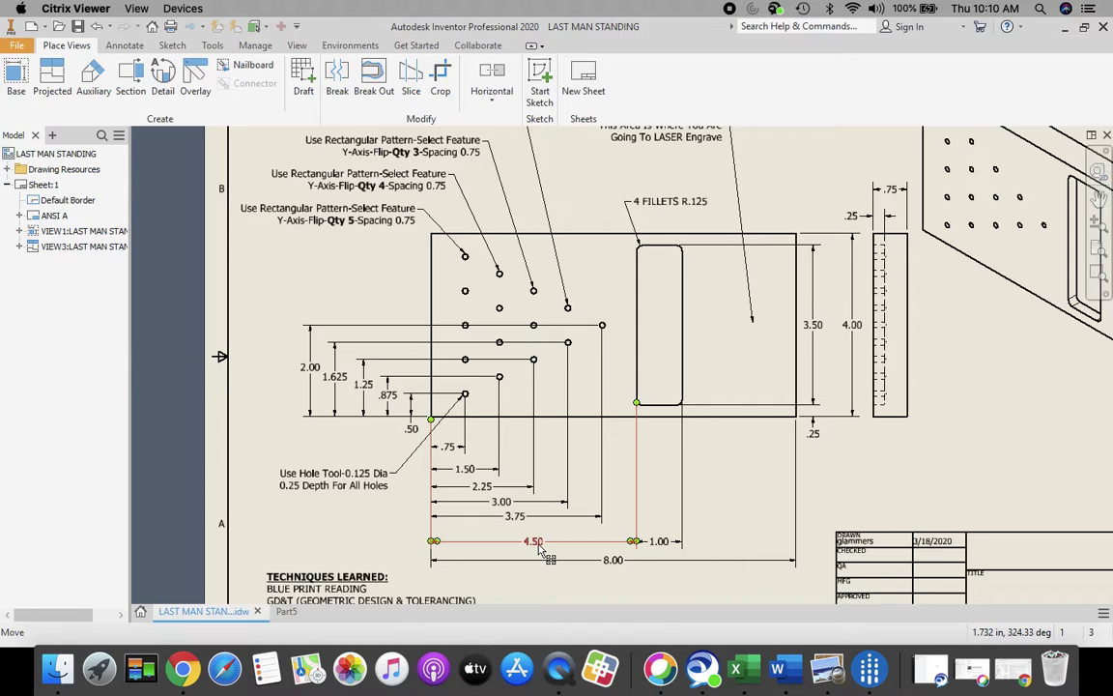
click(286, 610)
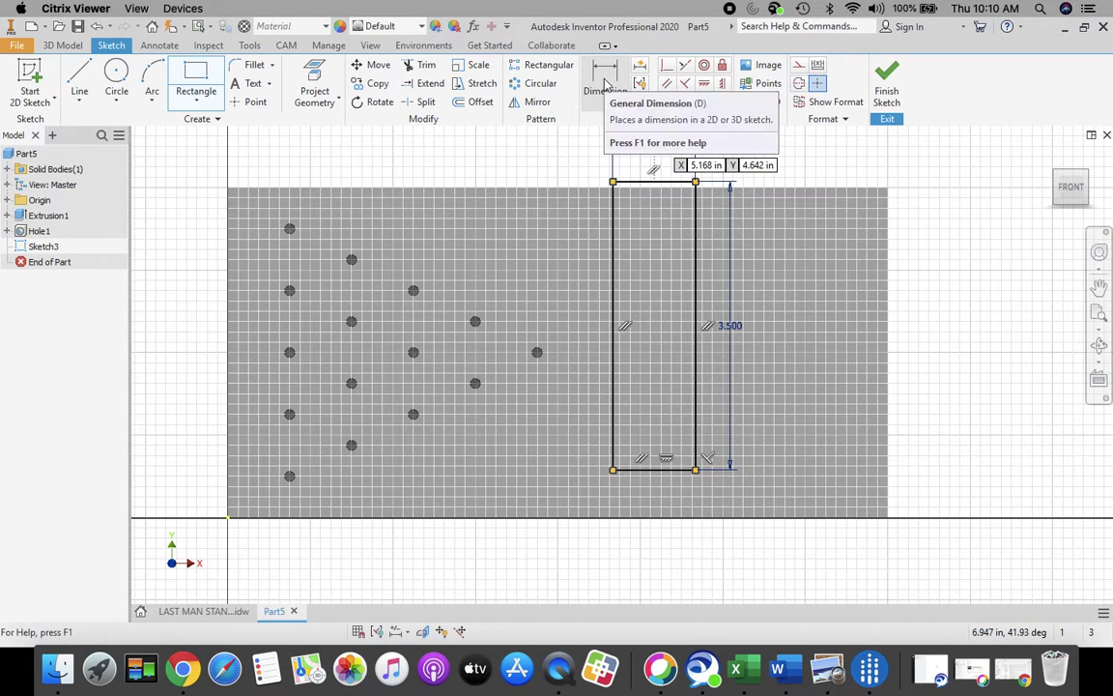
Step: Dimension the pocket rectangle's bottom edge 0.25 in above the plate's bottom edge
click(605, 83)
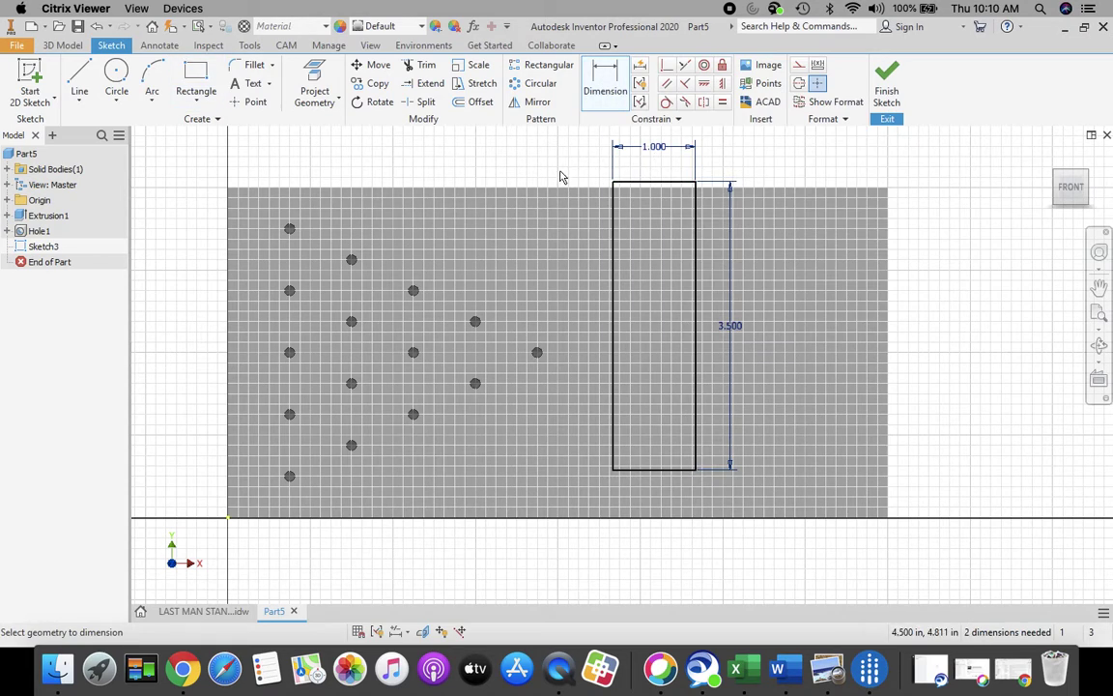
click(693, 525)
key(Escape)
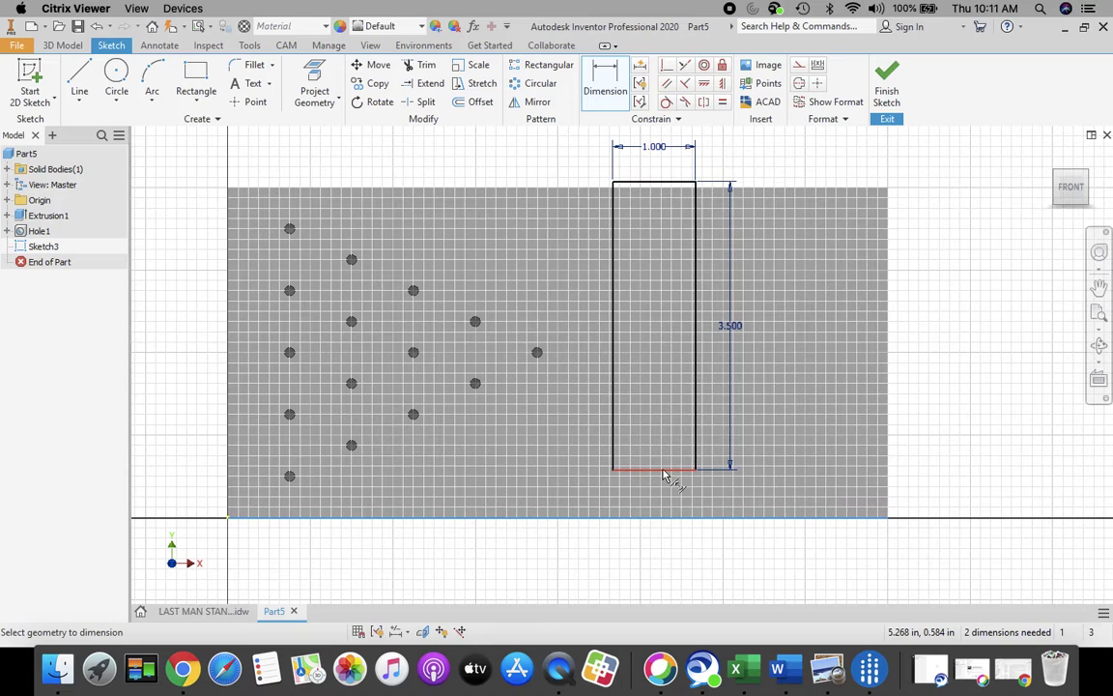
click(664, 472)
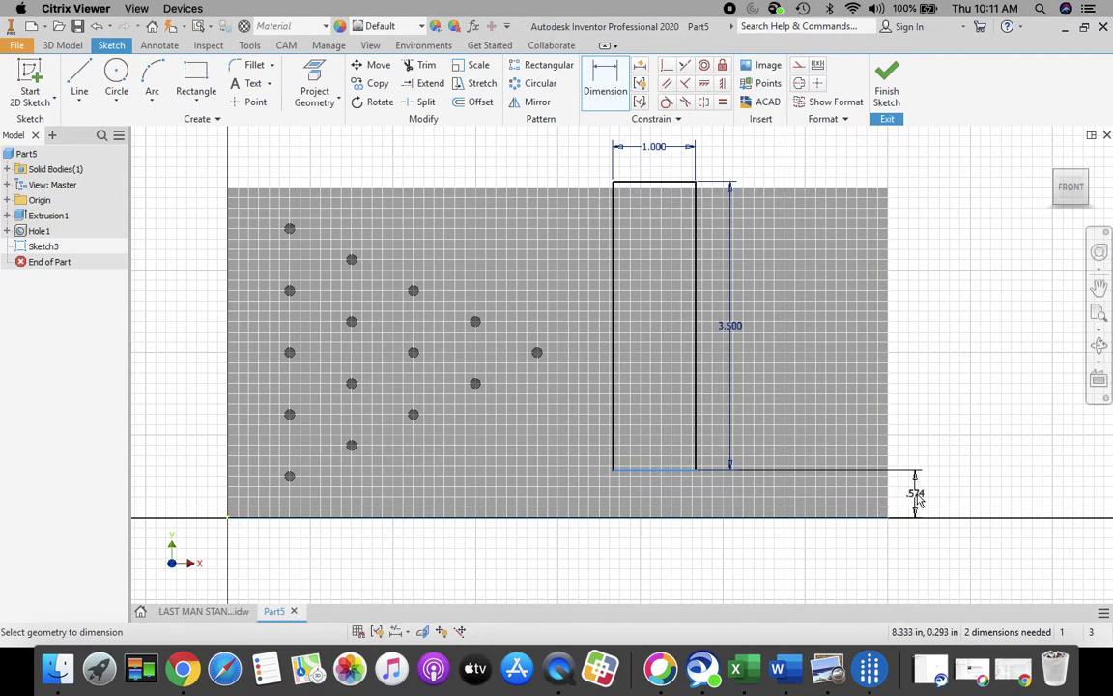
click(918, 501)
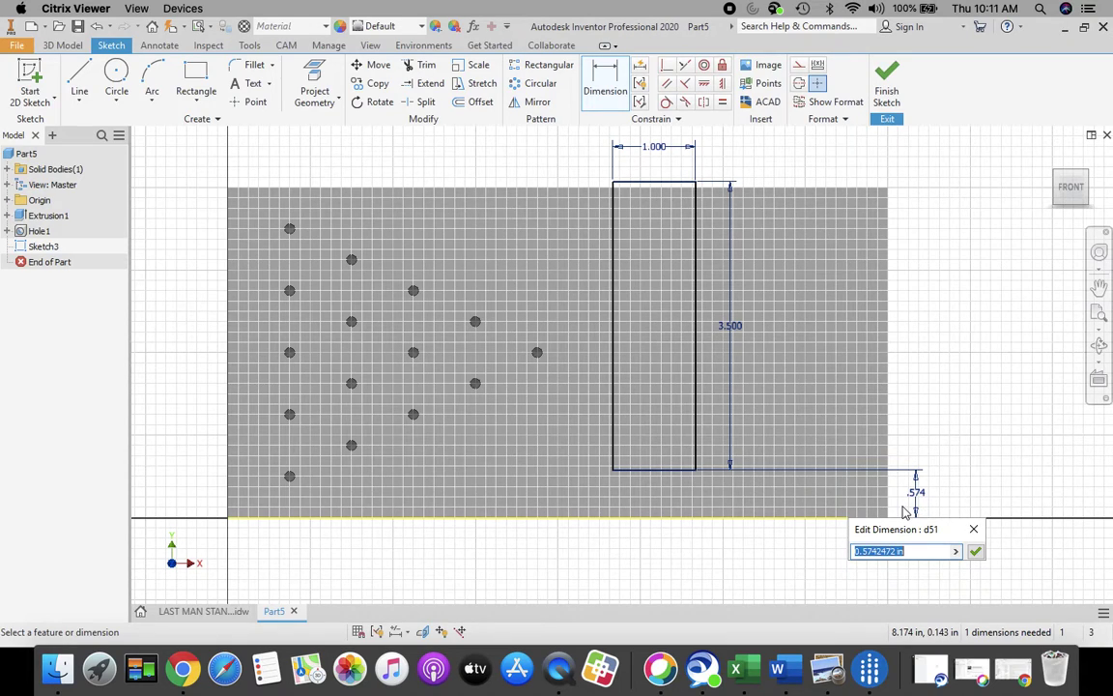
text(.25)
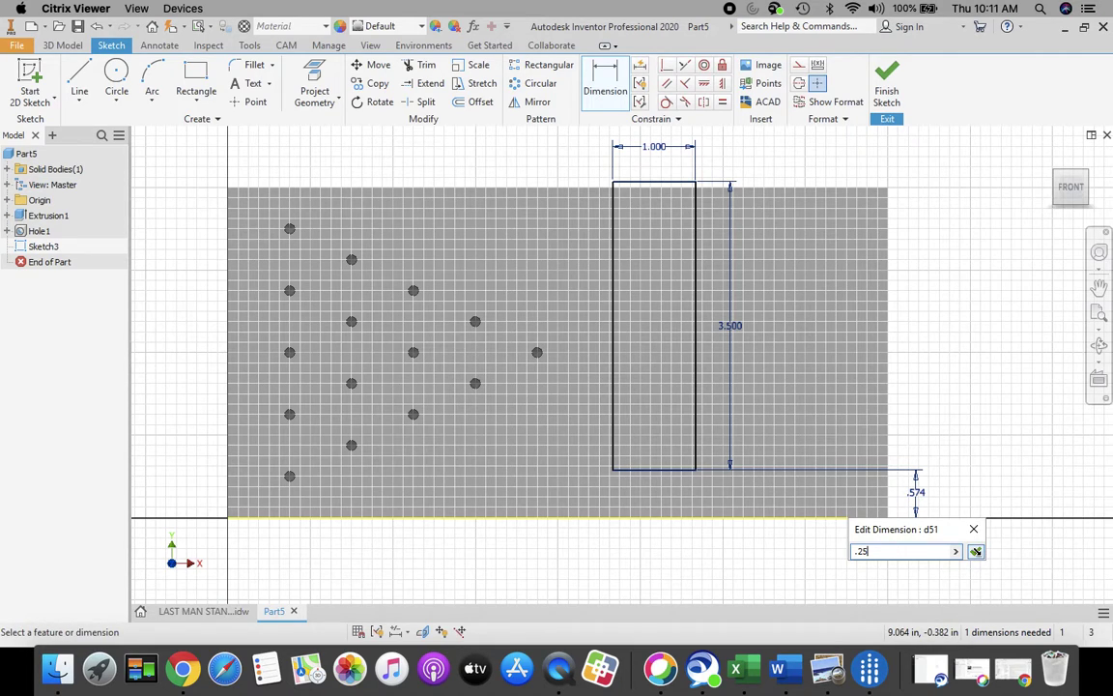
click(976, 551)
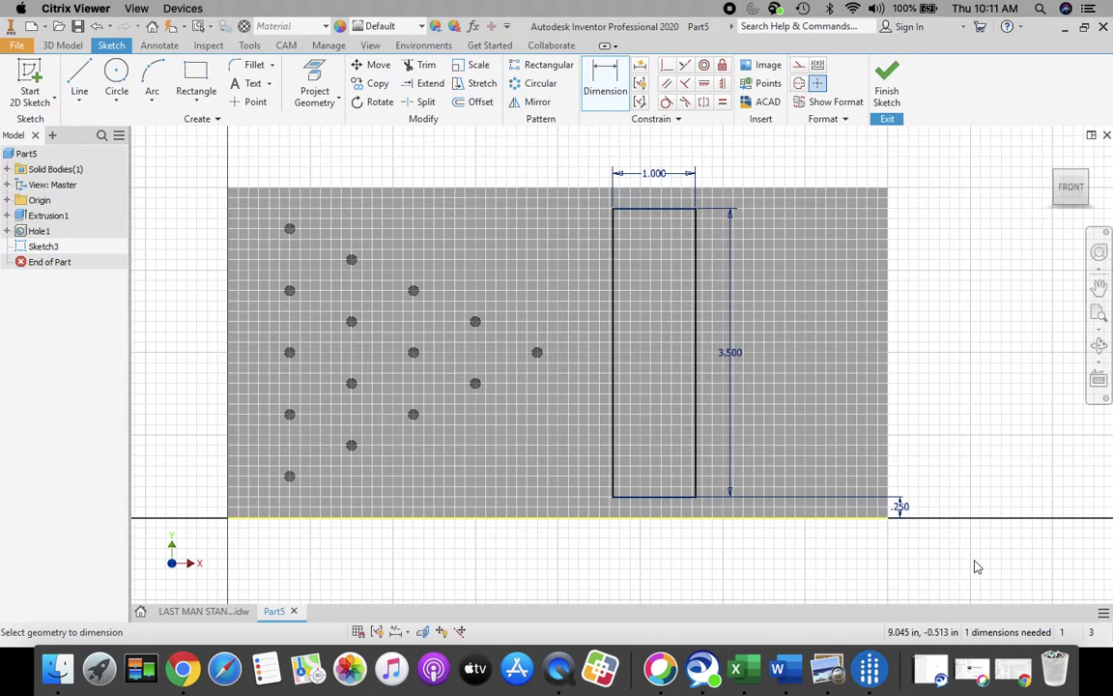
Step: Dimension the pocket rectangle's left edge 4.5 in from the plate's left edge
click(612, 90)
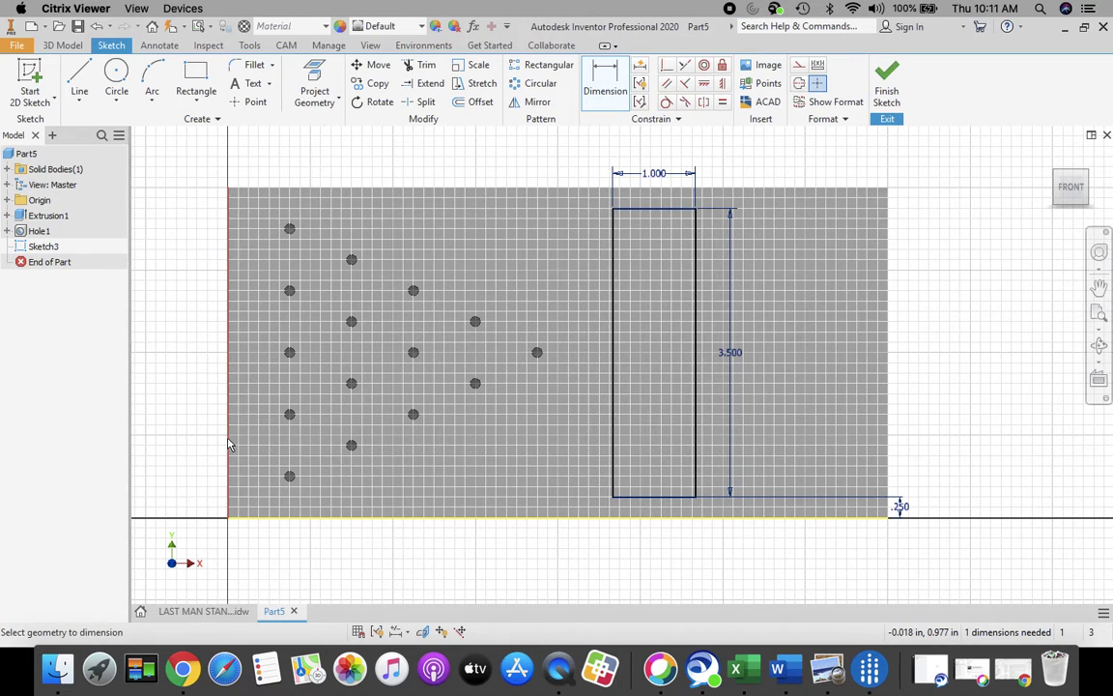
click(229, 452)
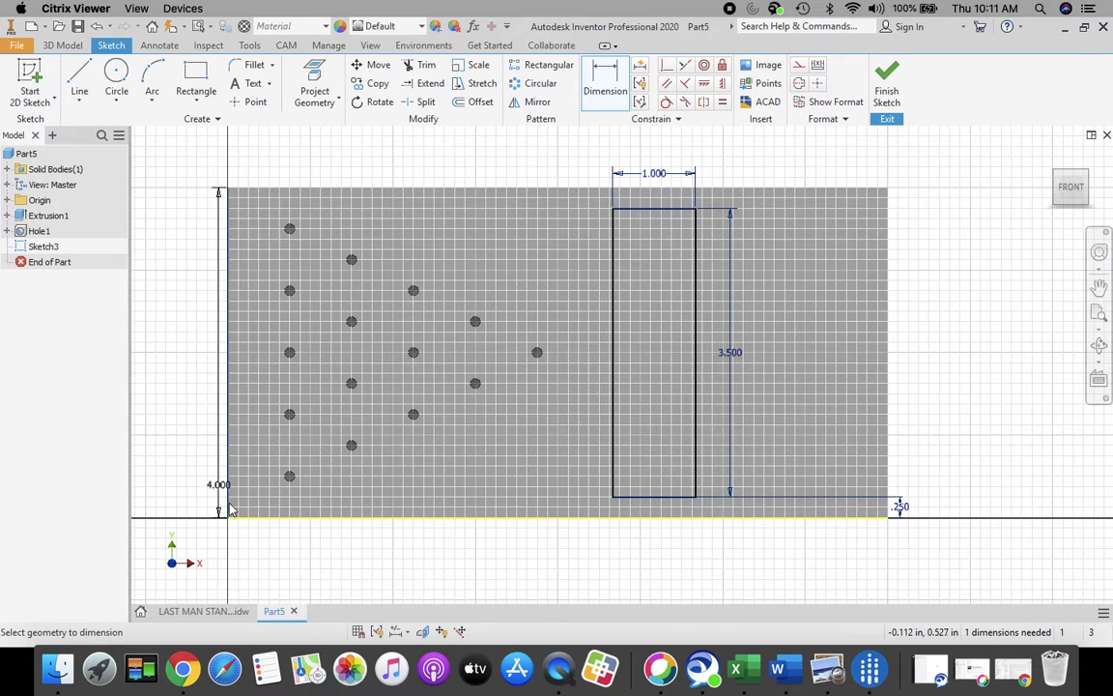
click(613, 454)
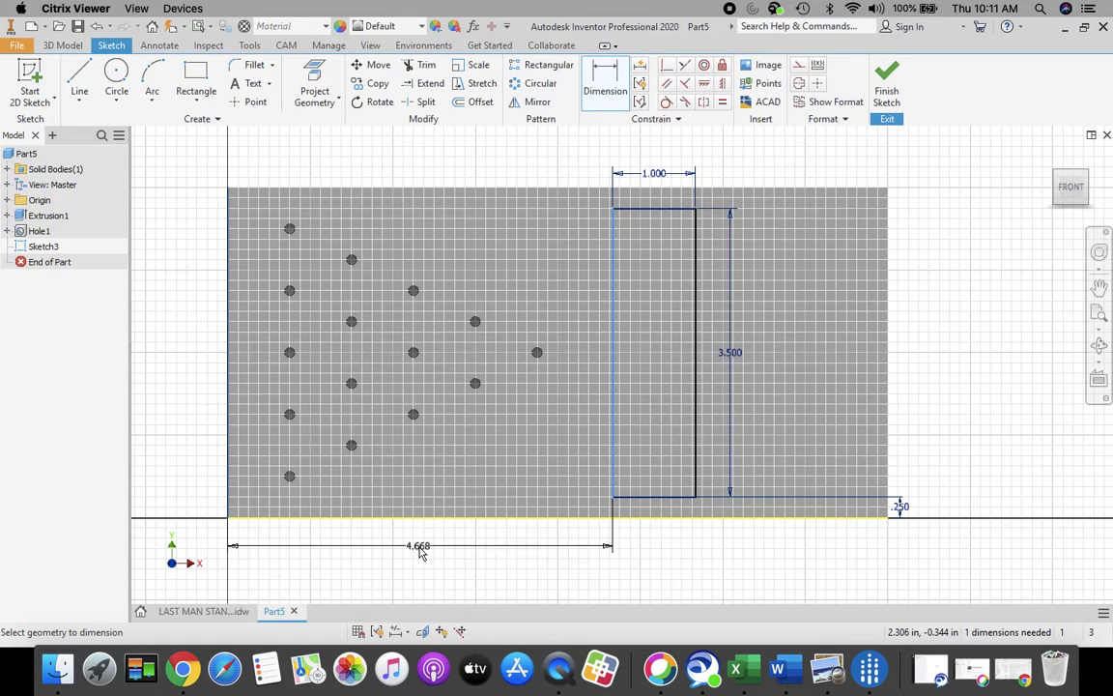
click(419, 550)
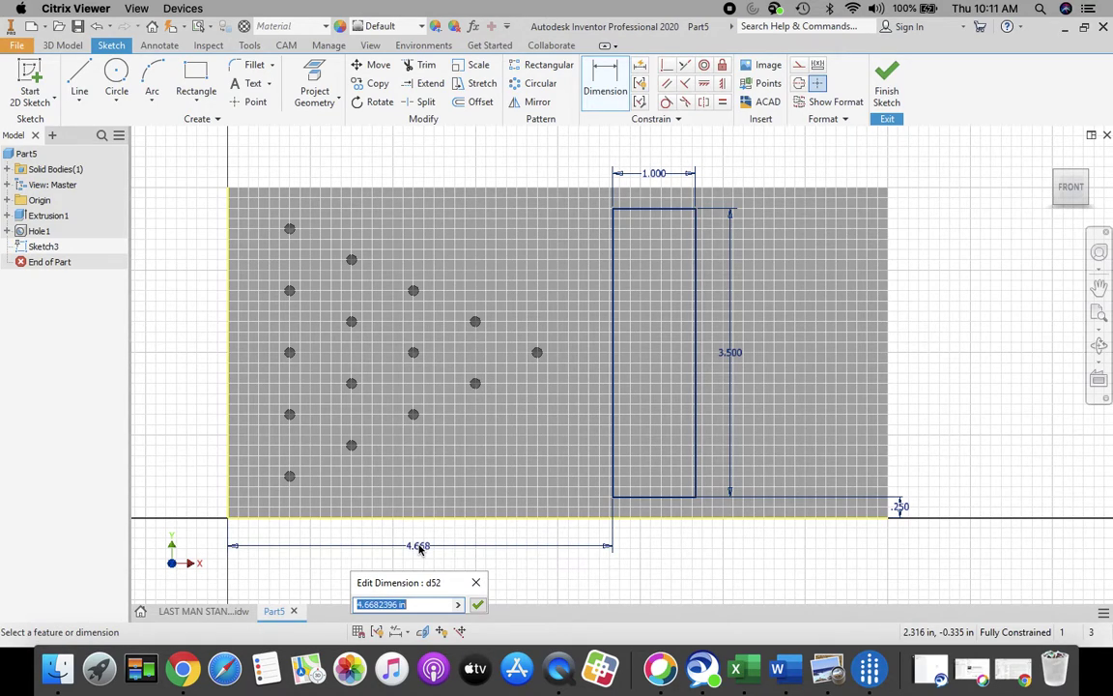
text(4.5)
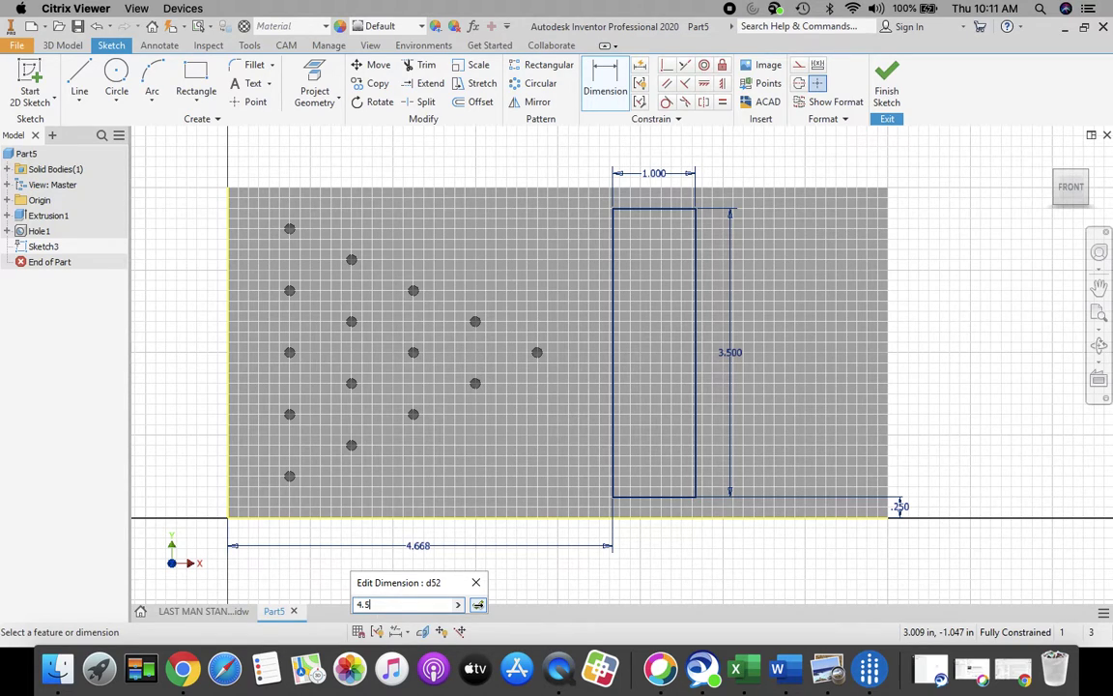
click(477, 604)
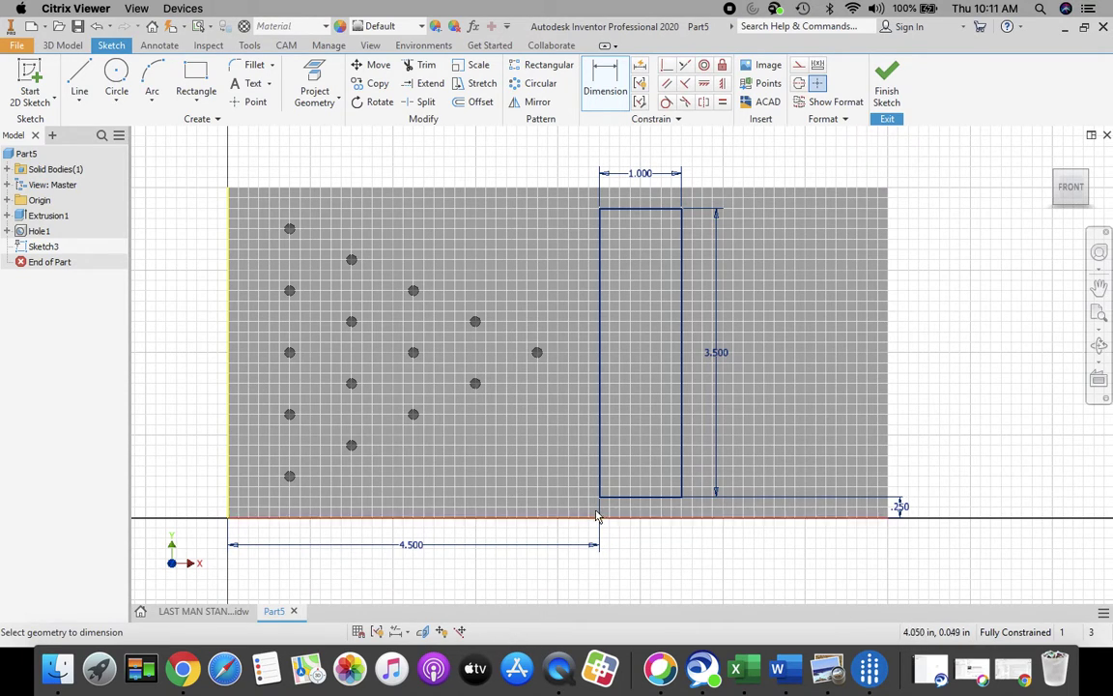
click(203, 611)
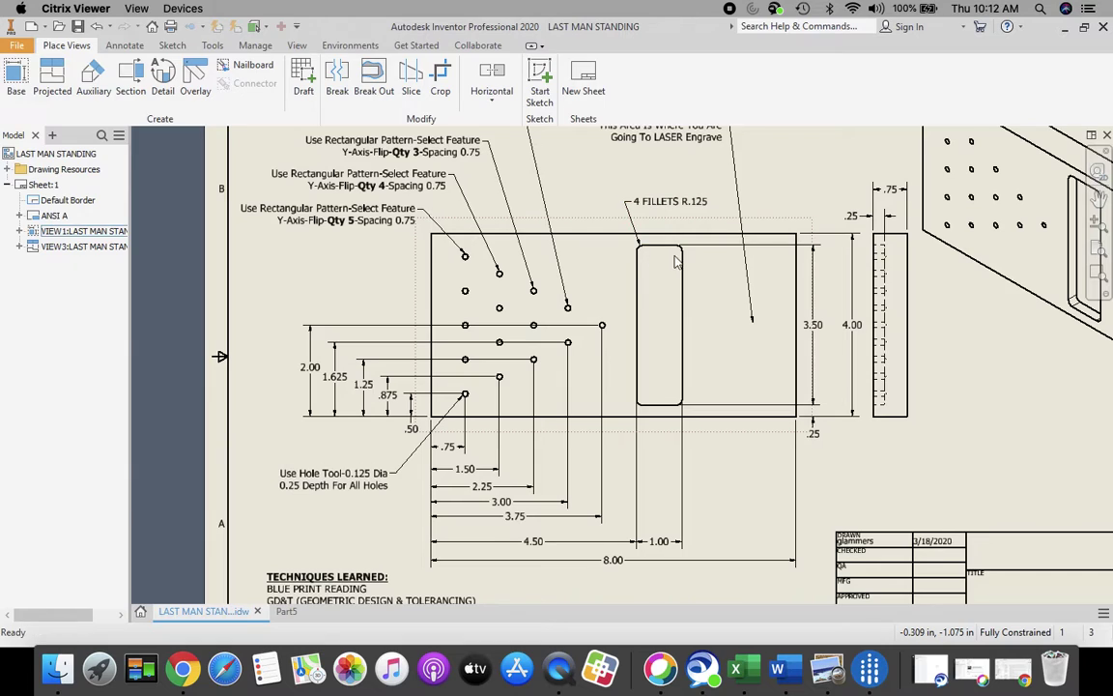
scroll(649, 250, up, 3)
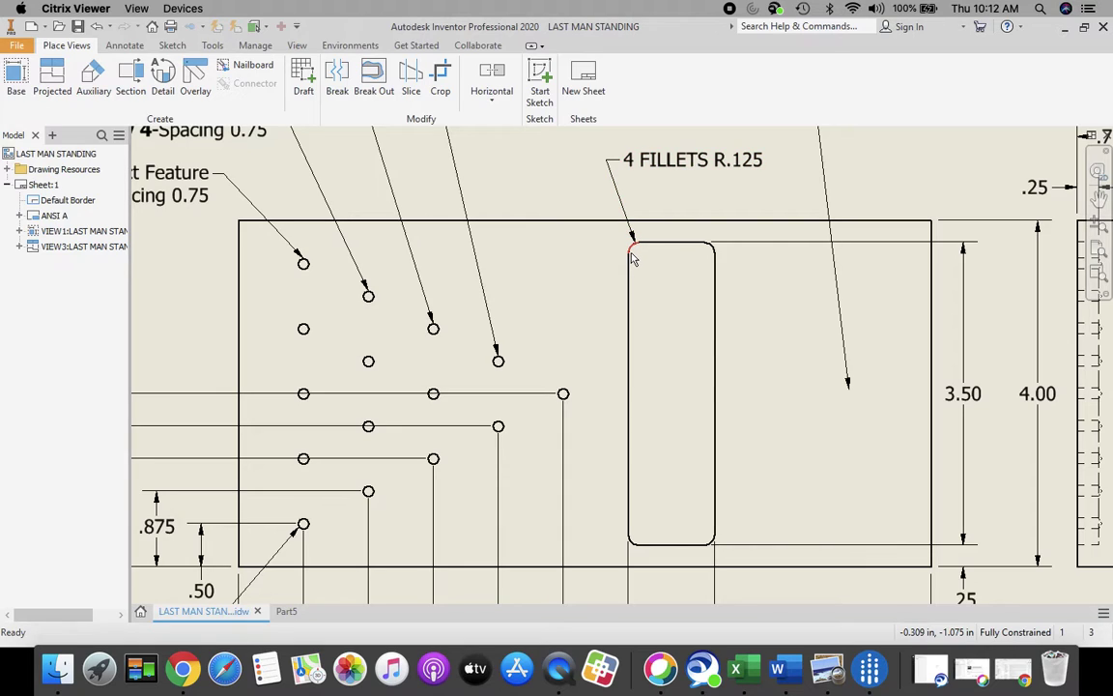
click(634, 248)
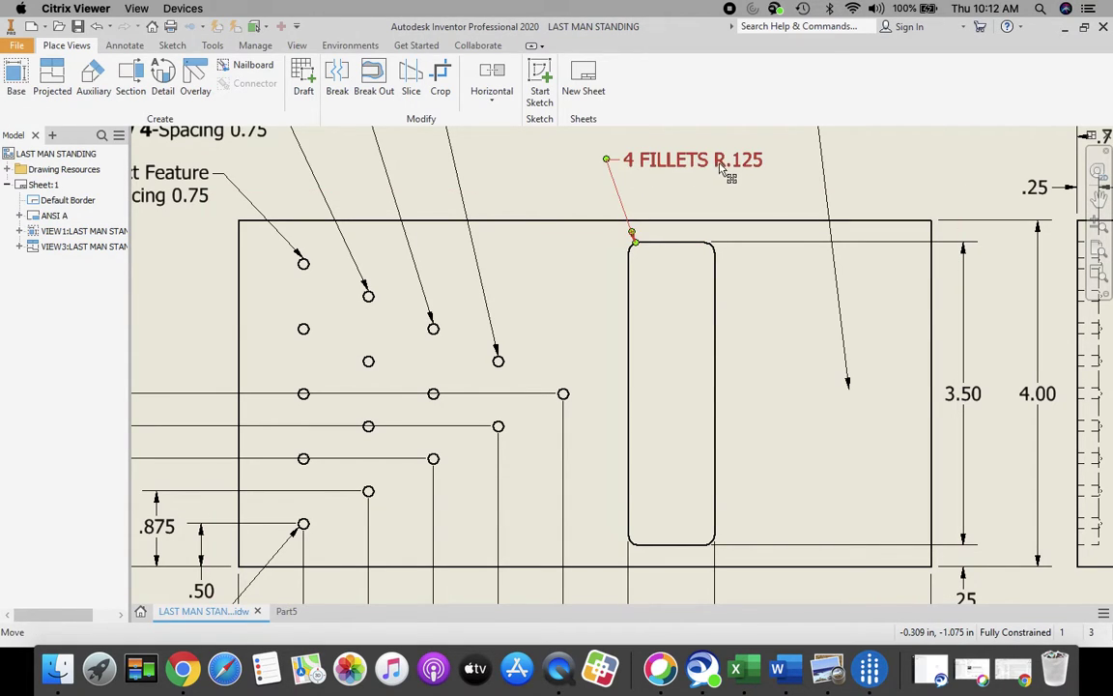
click(688, 393)
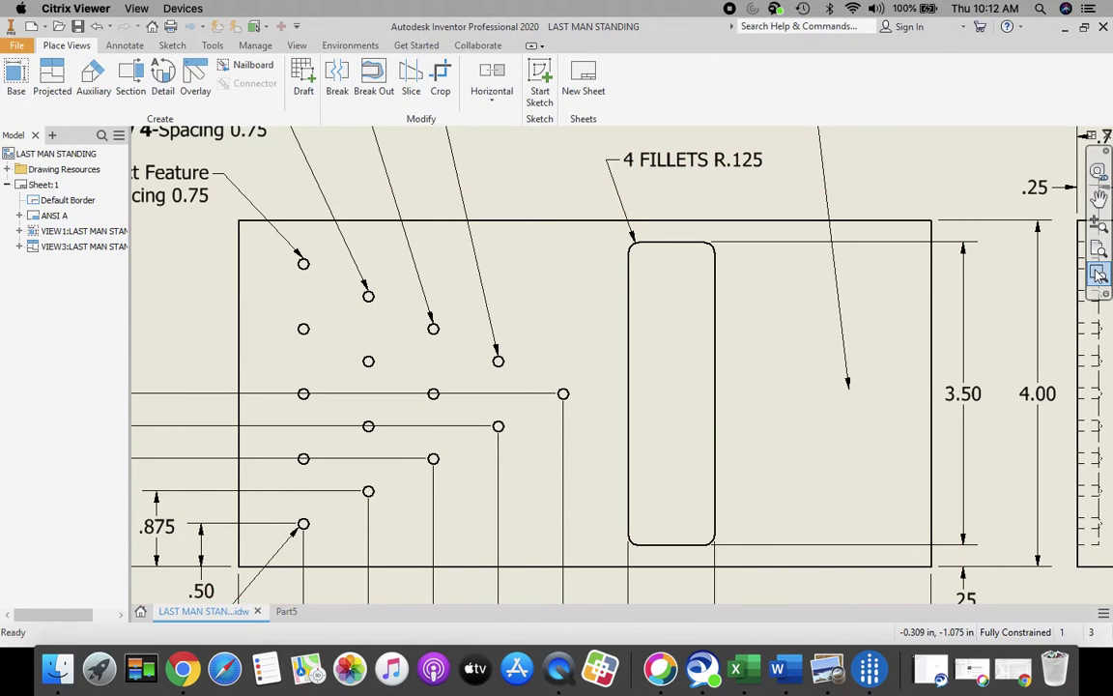
click(1099, 251)
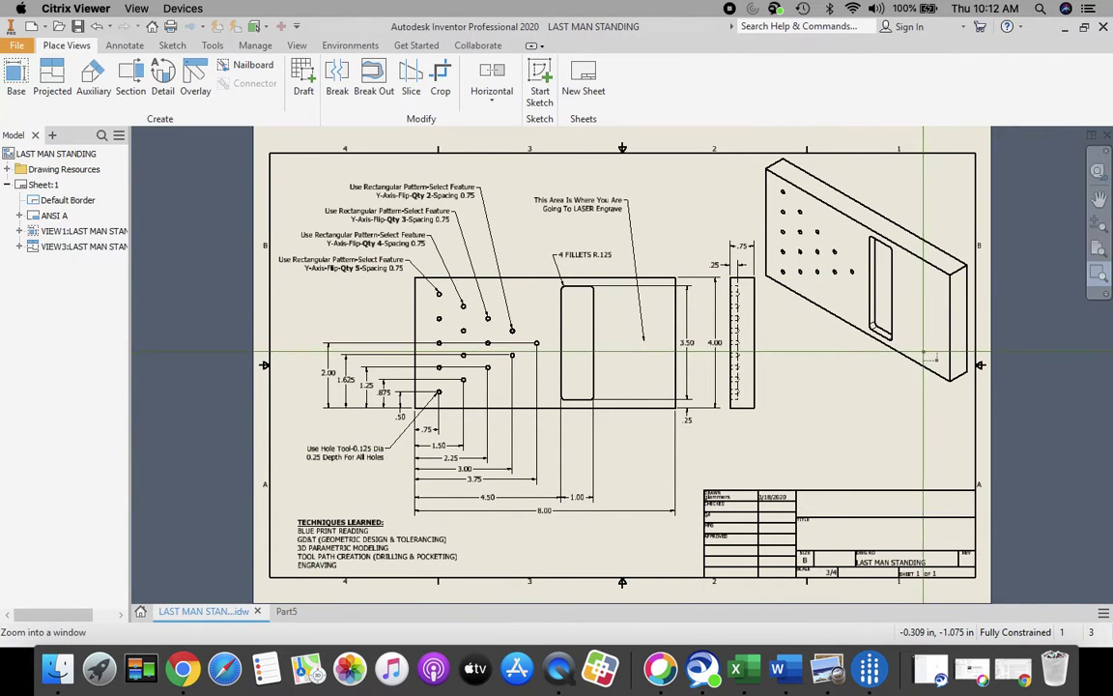
click(282, 611)
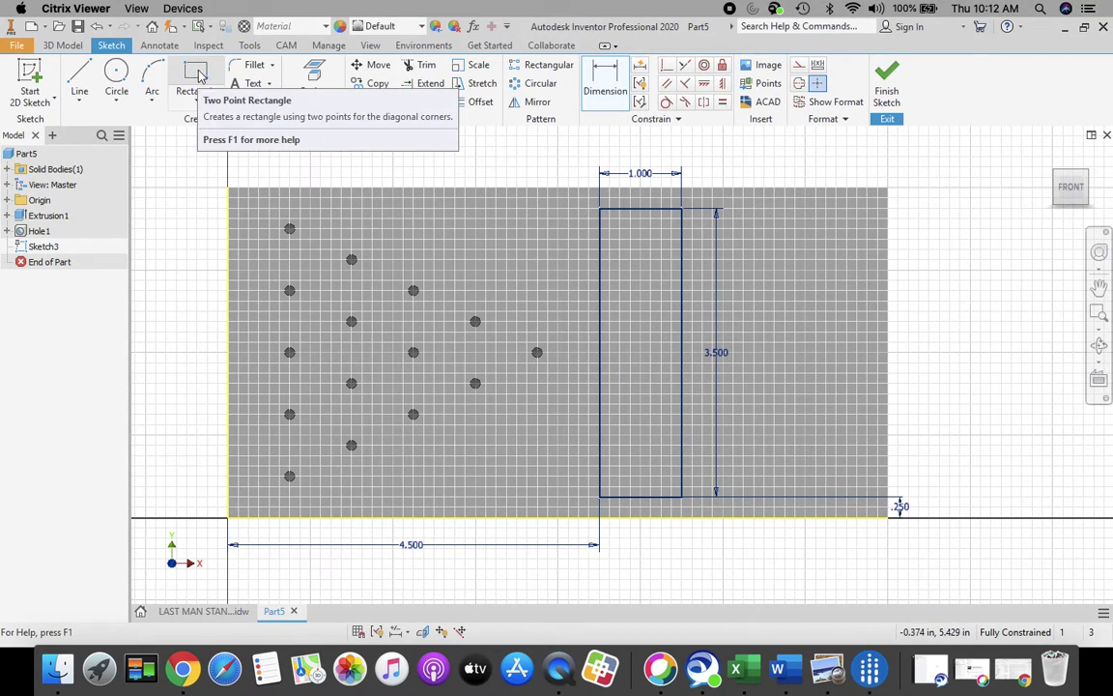
Step: Set the 2D fillet radius to .125 and round the rectangle's top-left and top-right corners
click(252, 68)
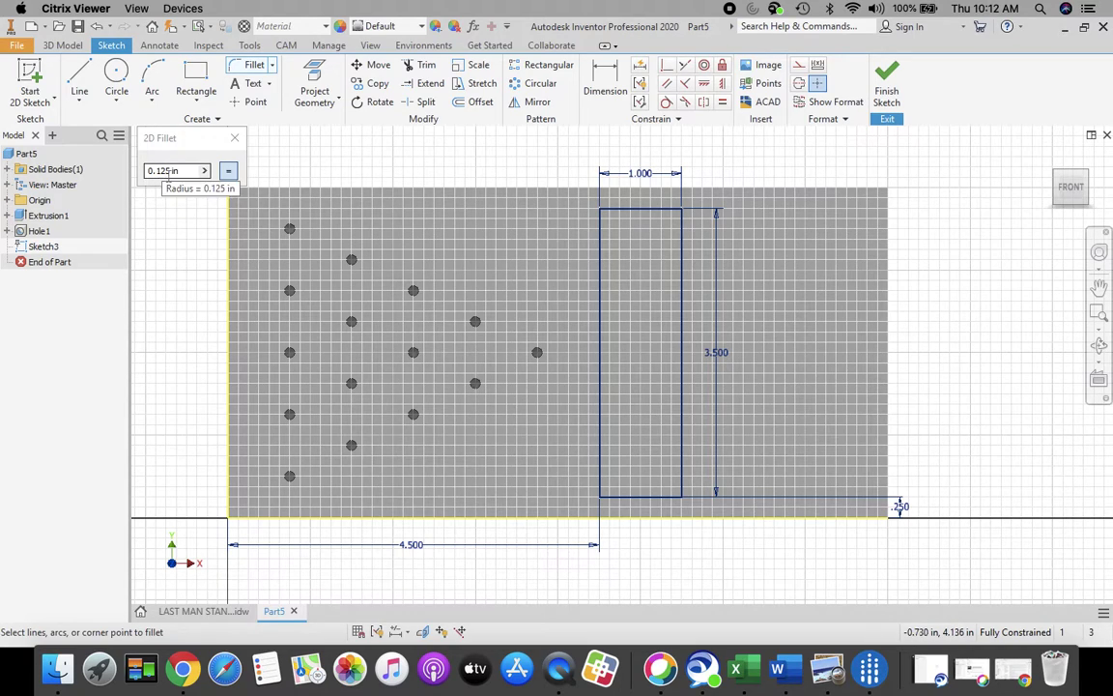
drag(187, 170, 147, 164)
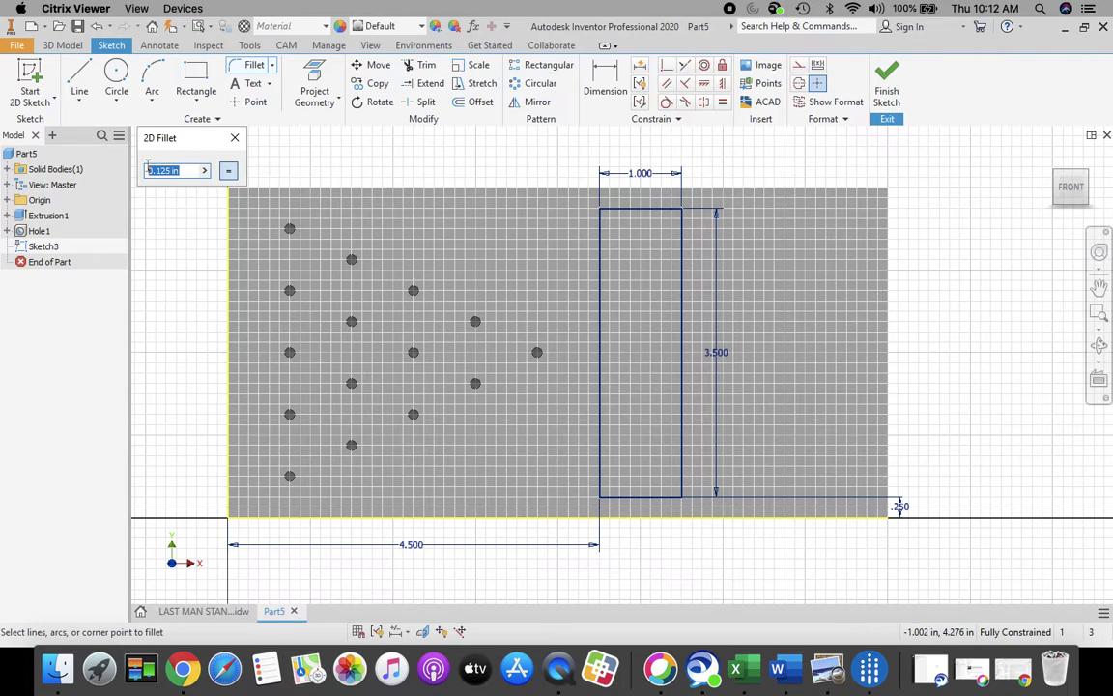
text(.125)
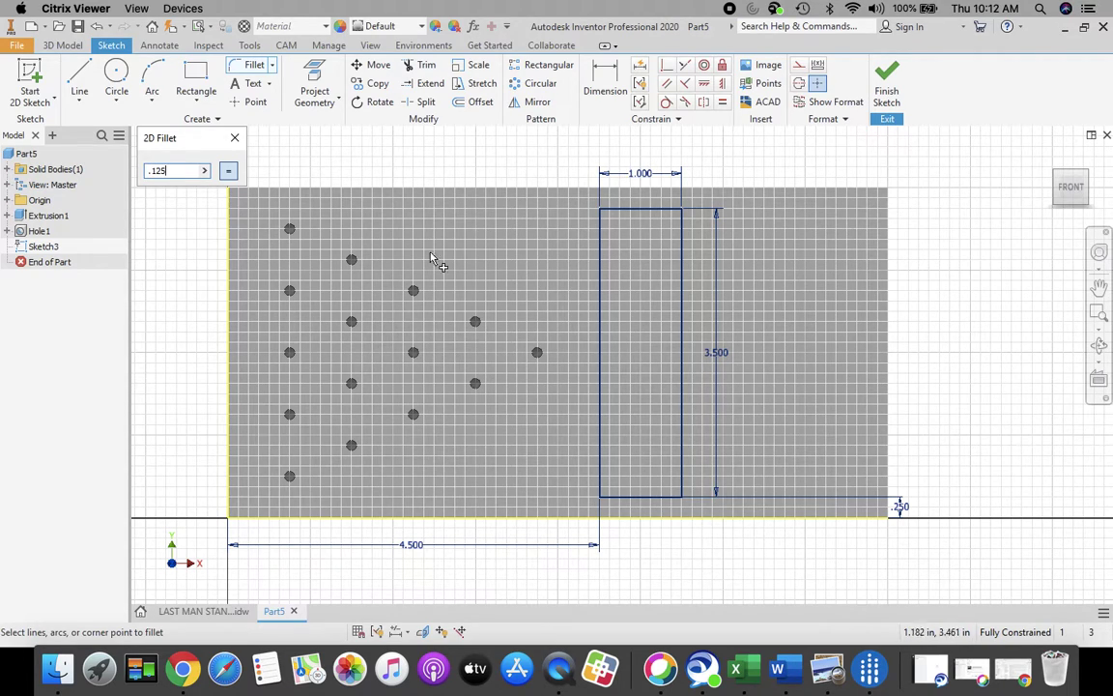
click(600, 230)
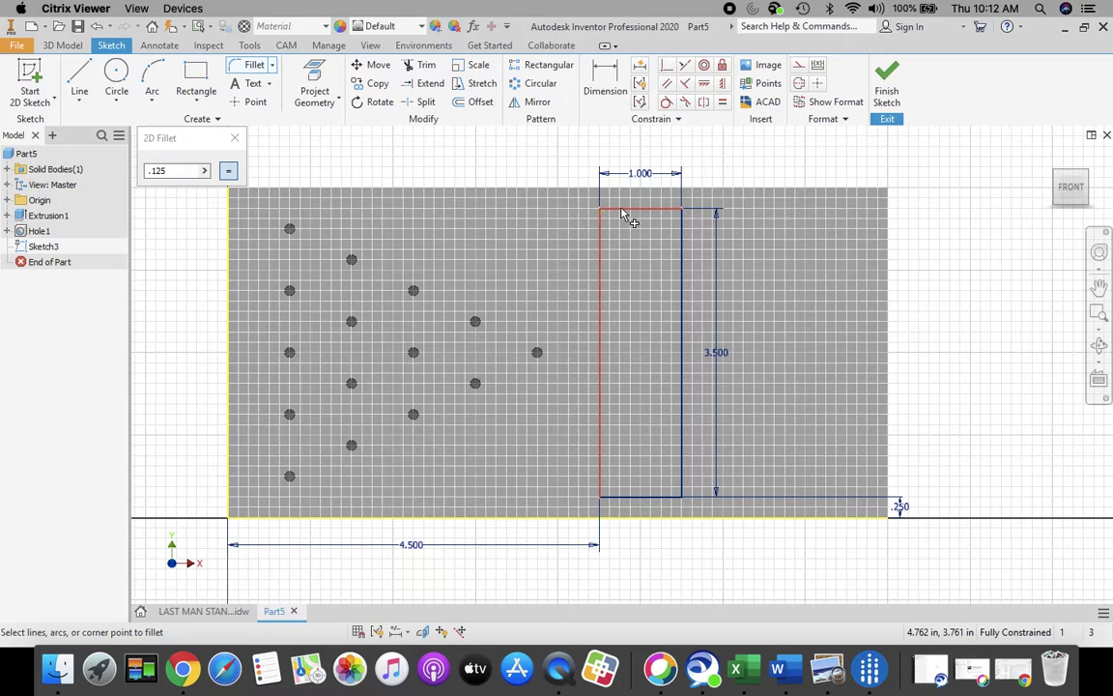
click(624, 213)
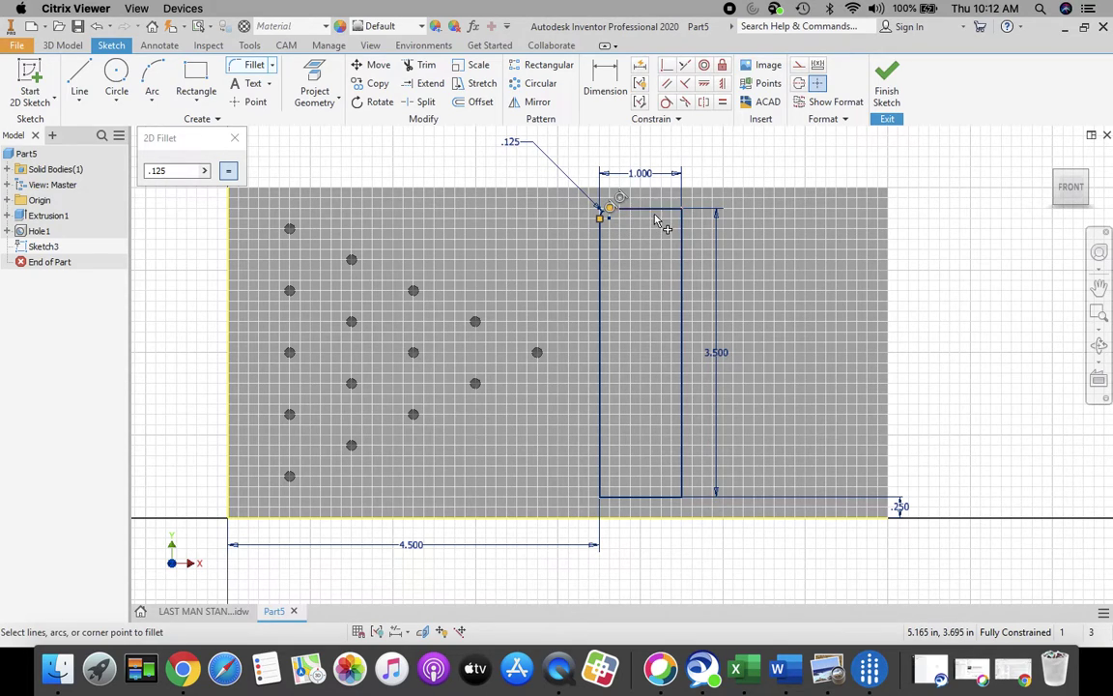
click(655, 214)
click(674, 242)
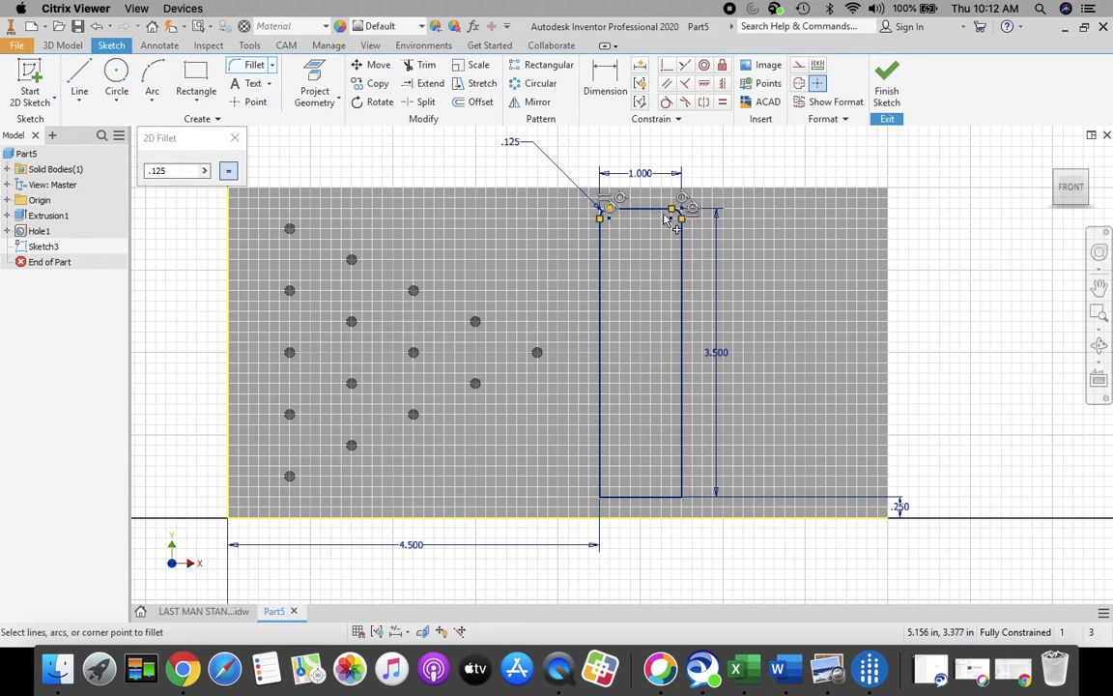
Step: Round the bottom-right and bottom-left corners at .125, then finish the sketch
click(682, 450)
click(653, 497)
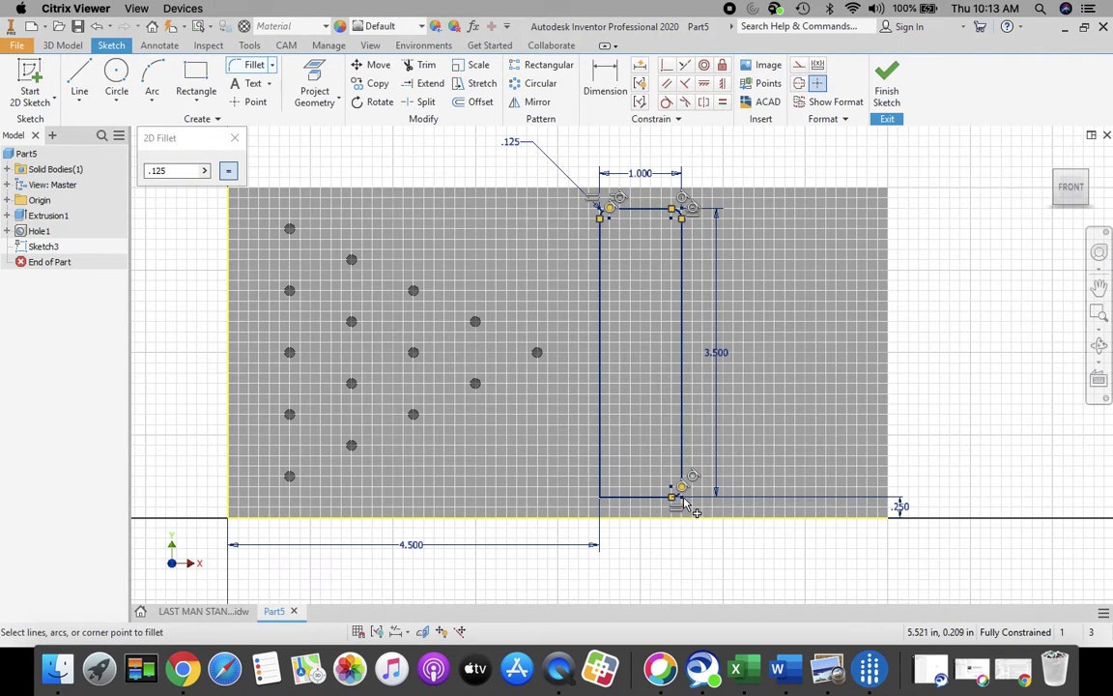
click(623, 495)
click(601, 457)
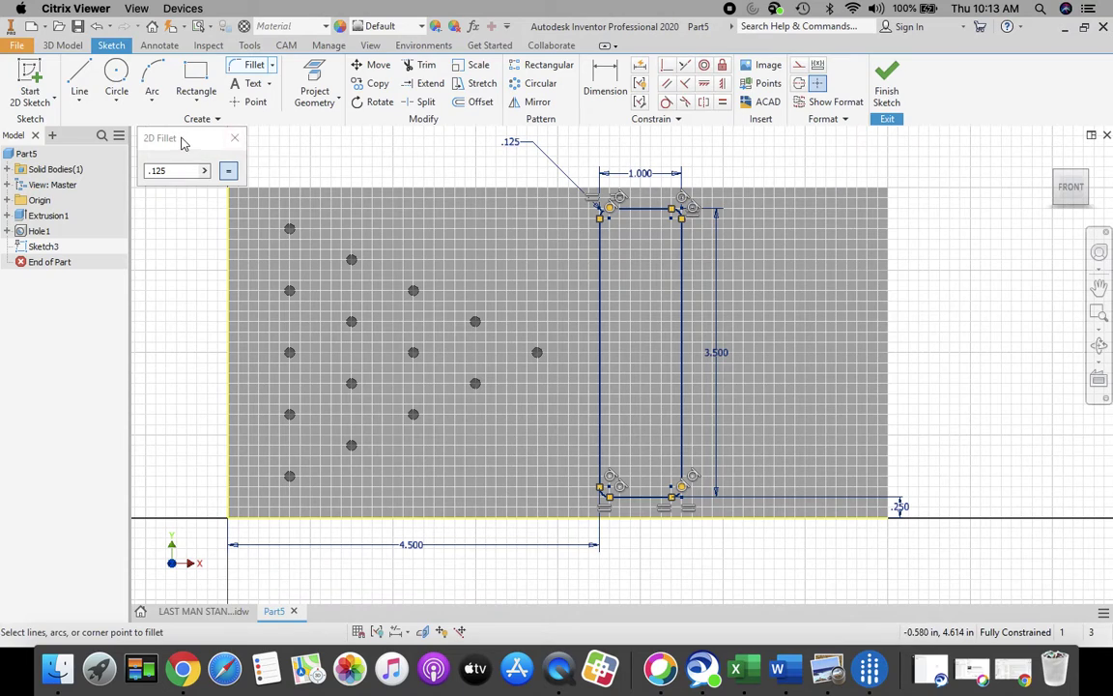
click(237, 141)
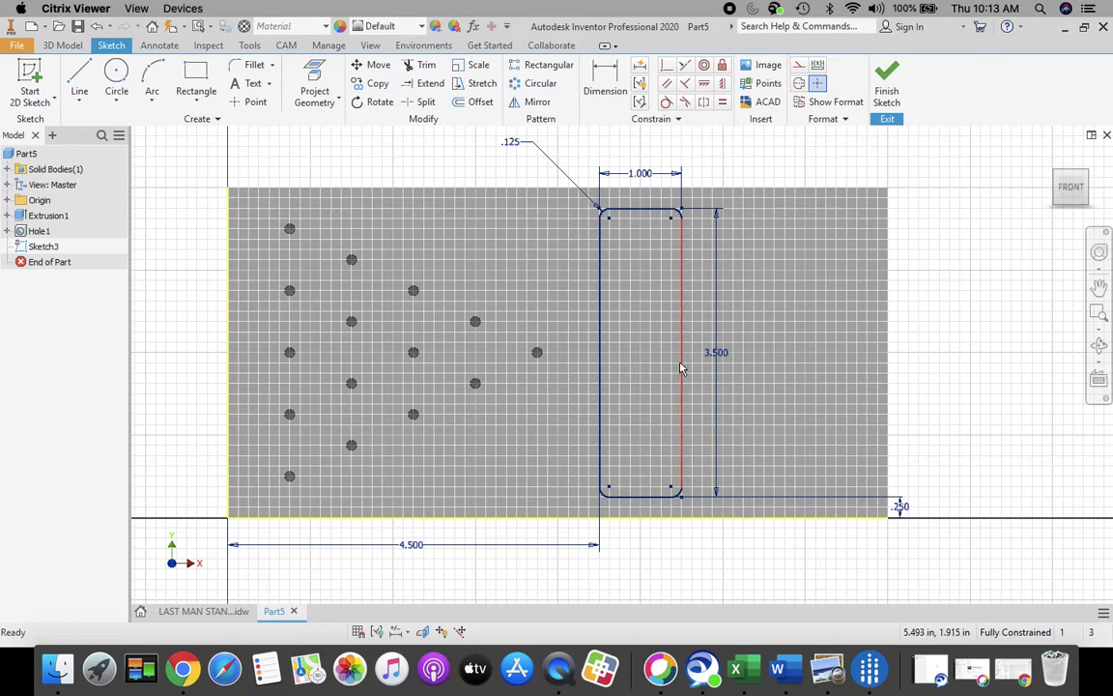
click(885, 77)
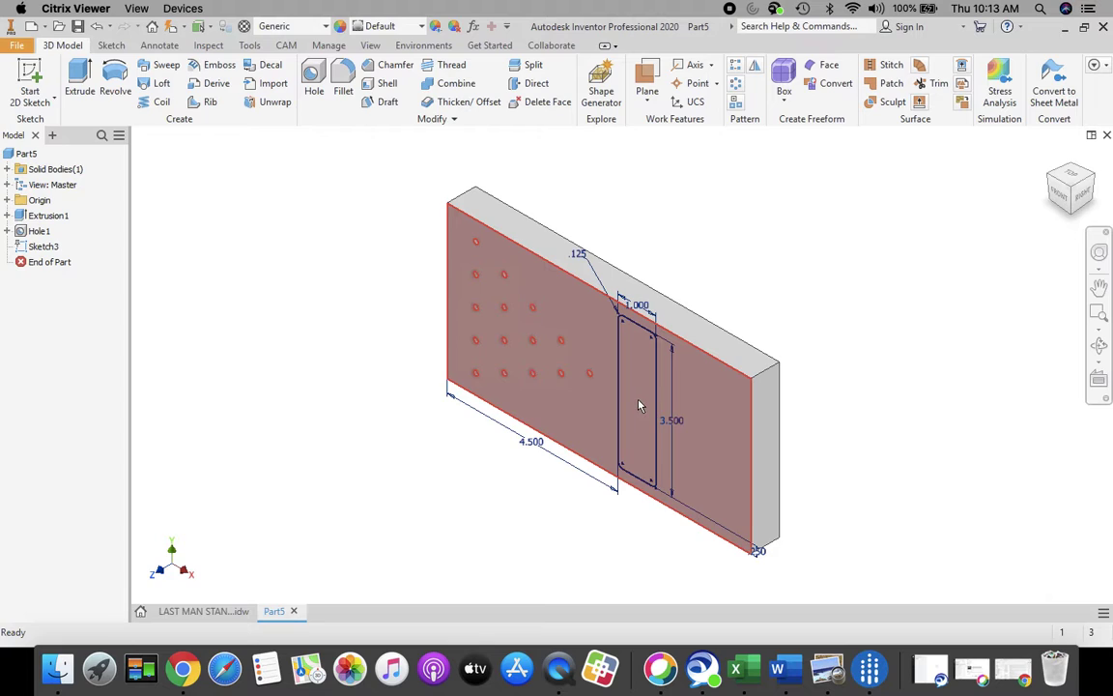
Step: Extrude the filleted rectangle as a Cut 0.25 in deep into the plate
click(77, 78)
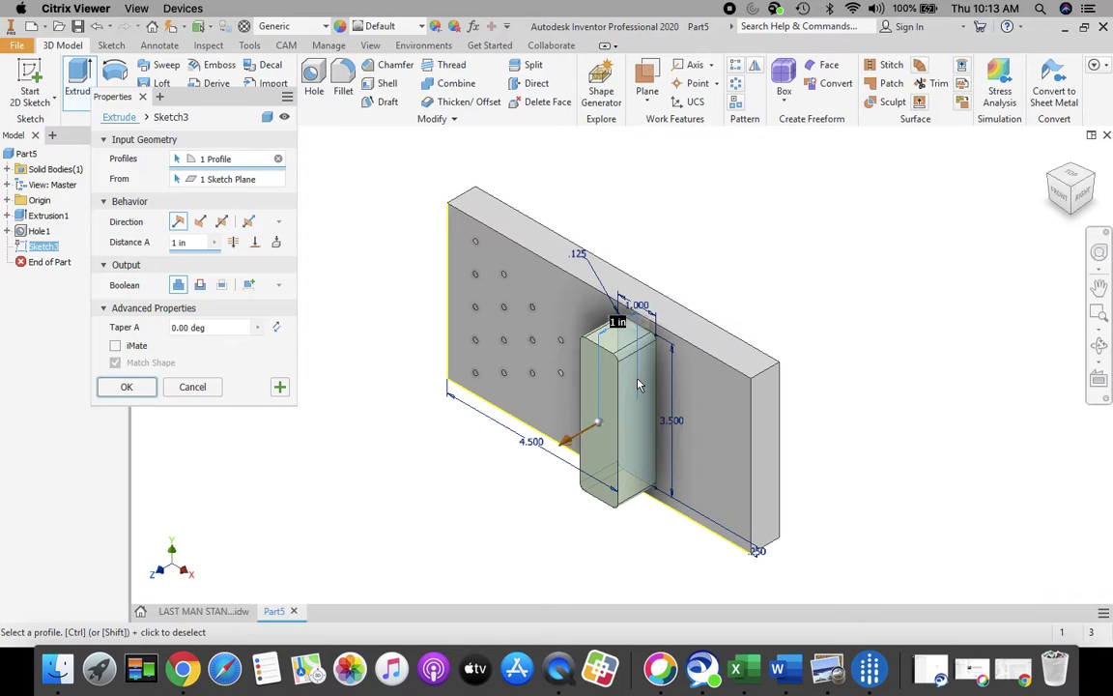
click(200, 285)
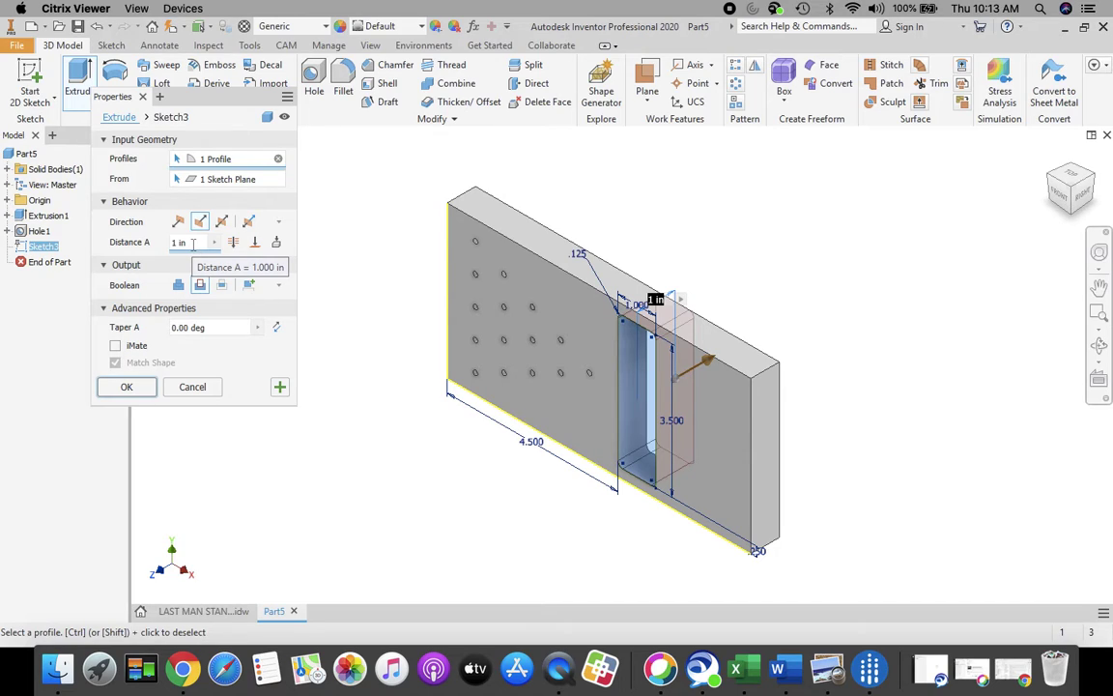
click(194, 242)
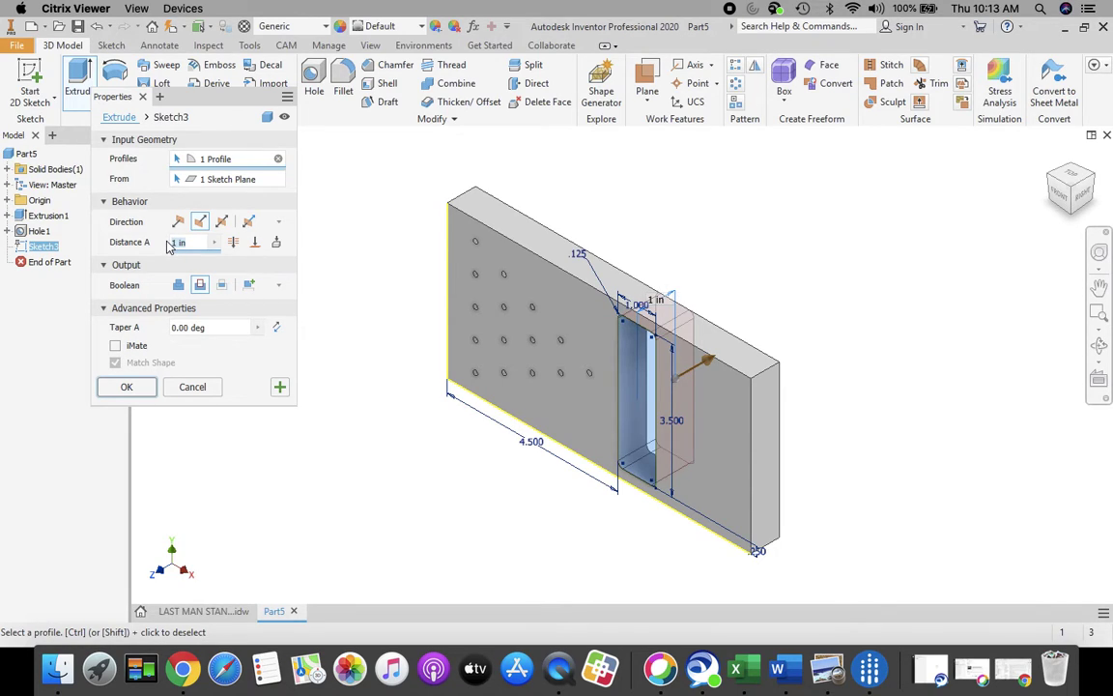
text(.25)
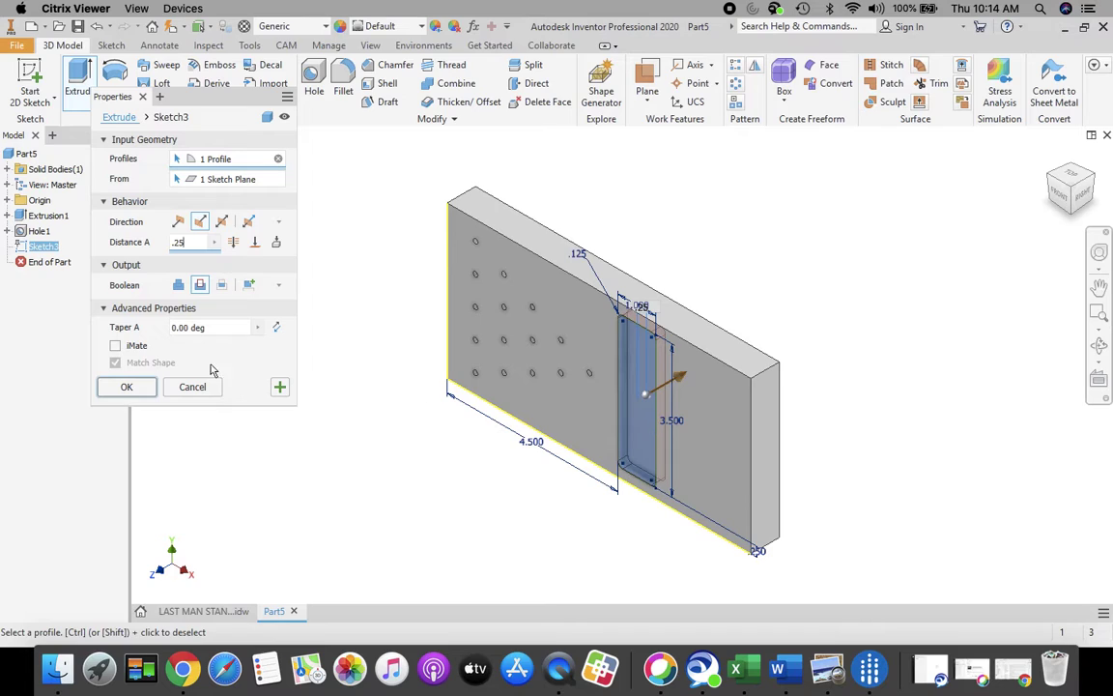
click(120, 389)
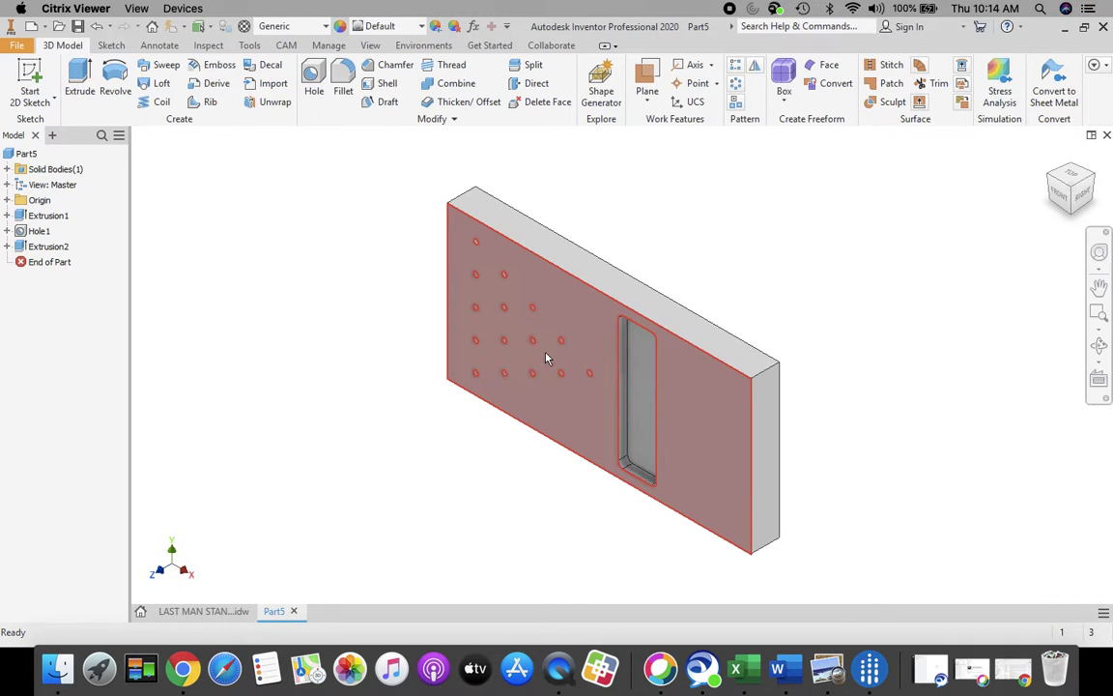
Step: Try the Yellow Pine appearance on the part
click(423, 27)
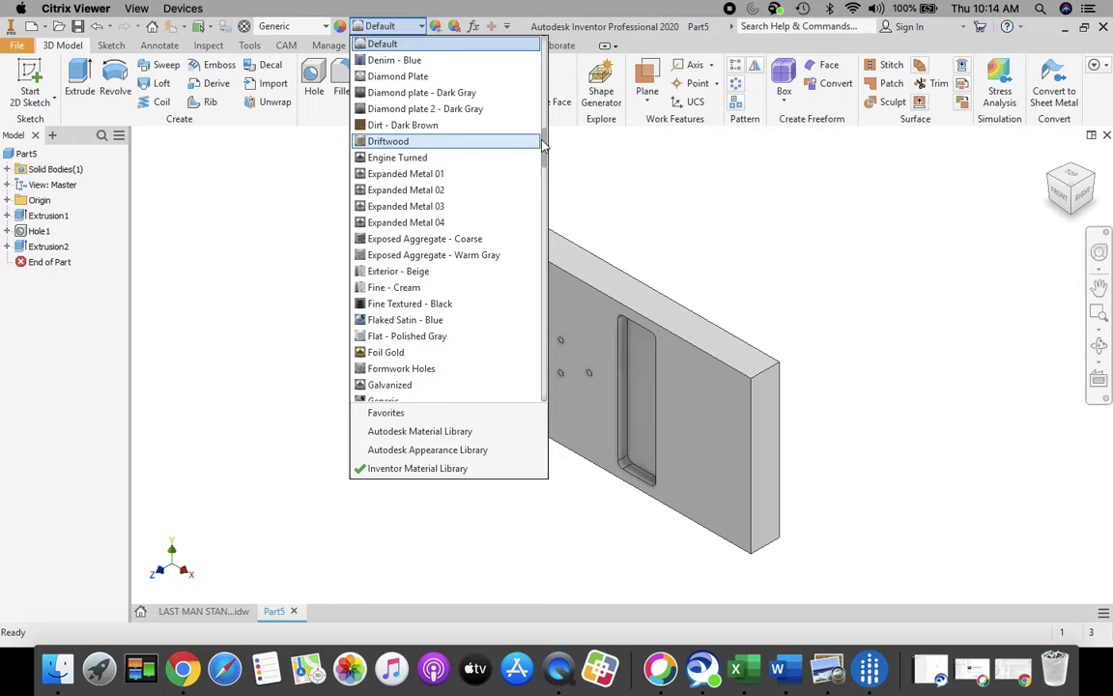
scroll(539, 145, down, 10)
scroll(554, 269, down, 15)
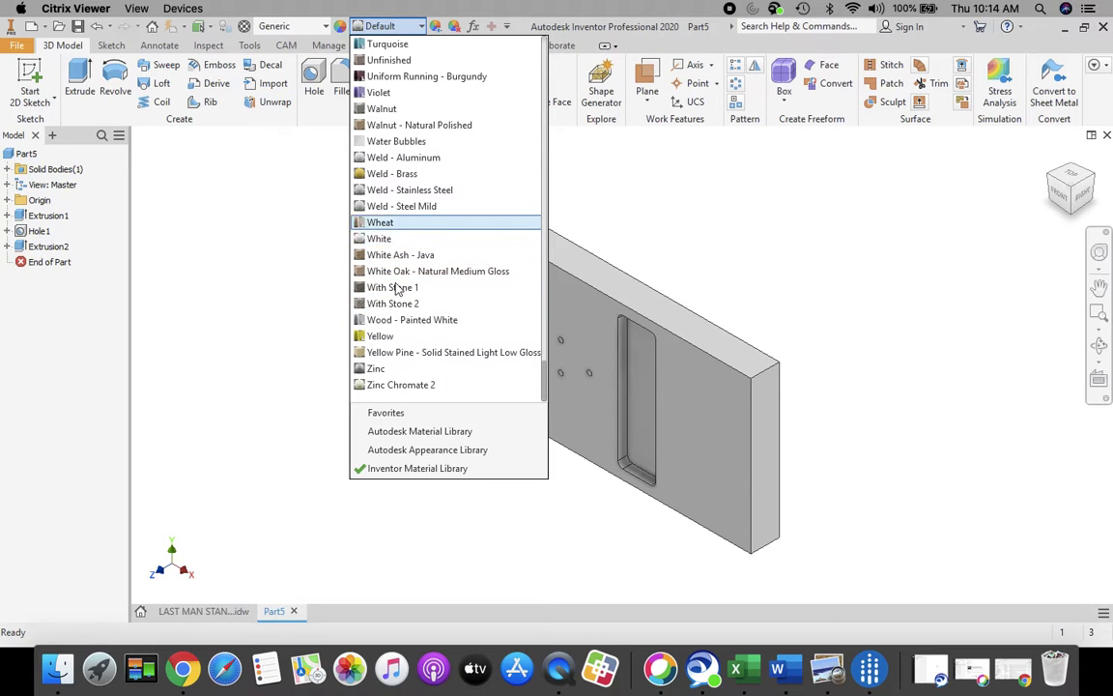
click(379, 353)
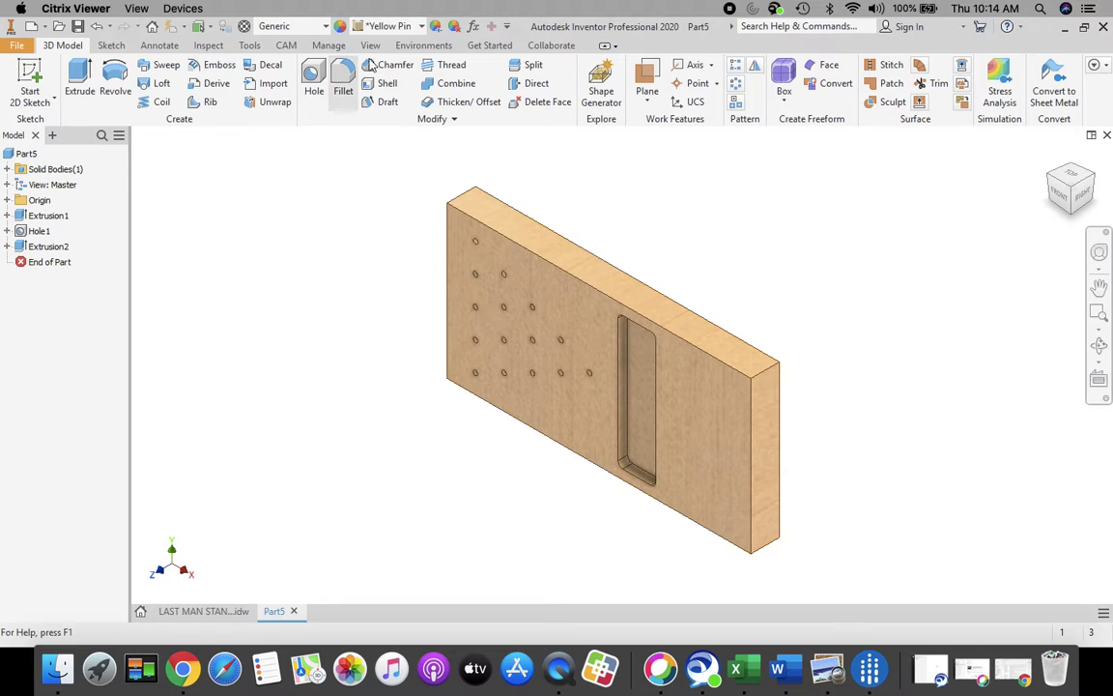
Step: Switch the part's appearance to Birch - Natural Polished
click(421, 27)
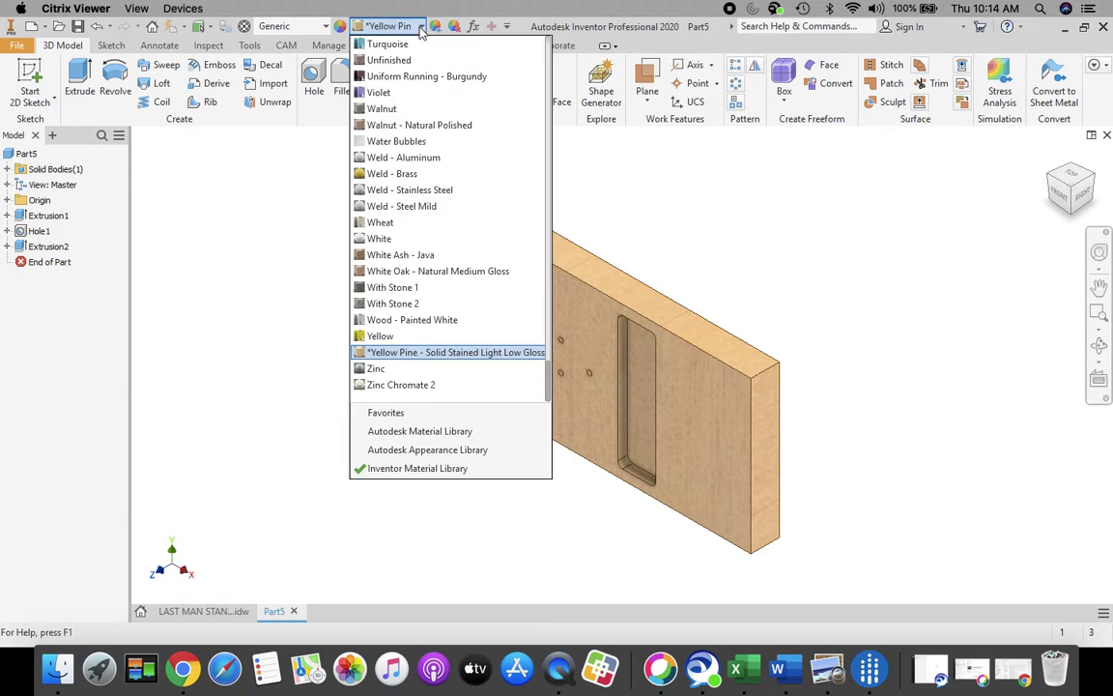
drag(548, 380, 526, 82)
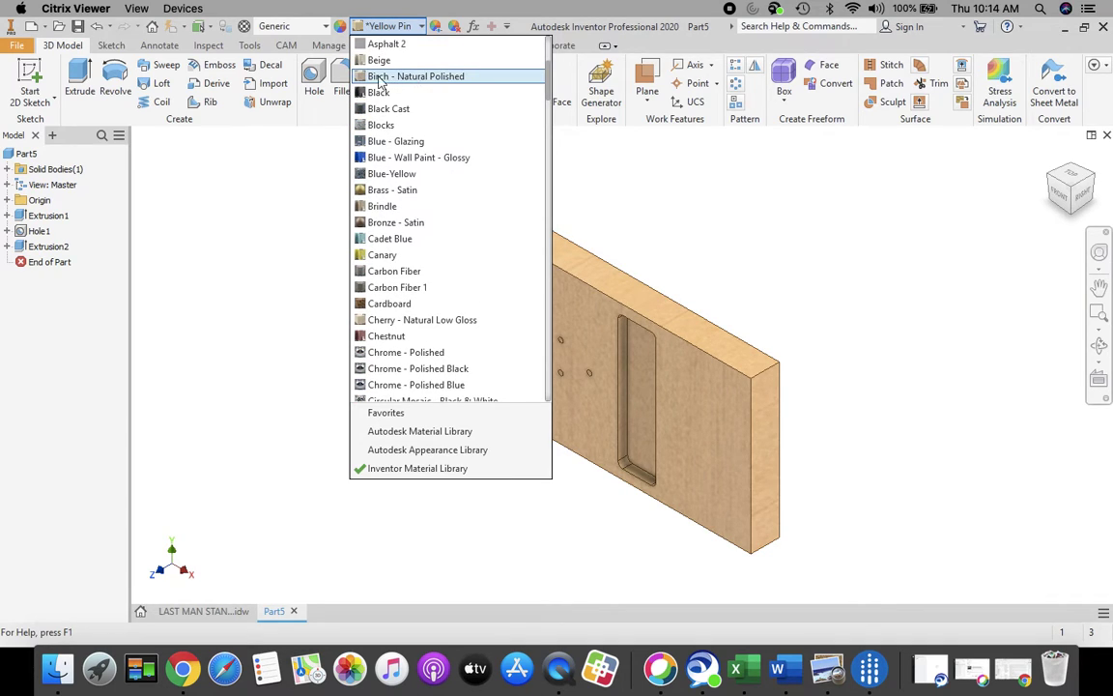
click(424, 77)
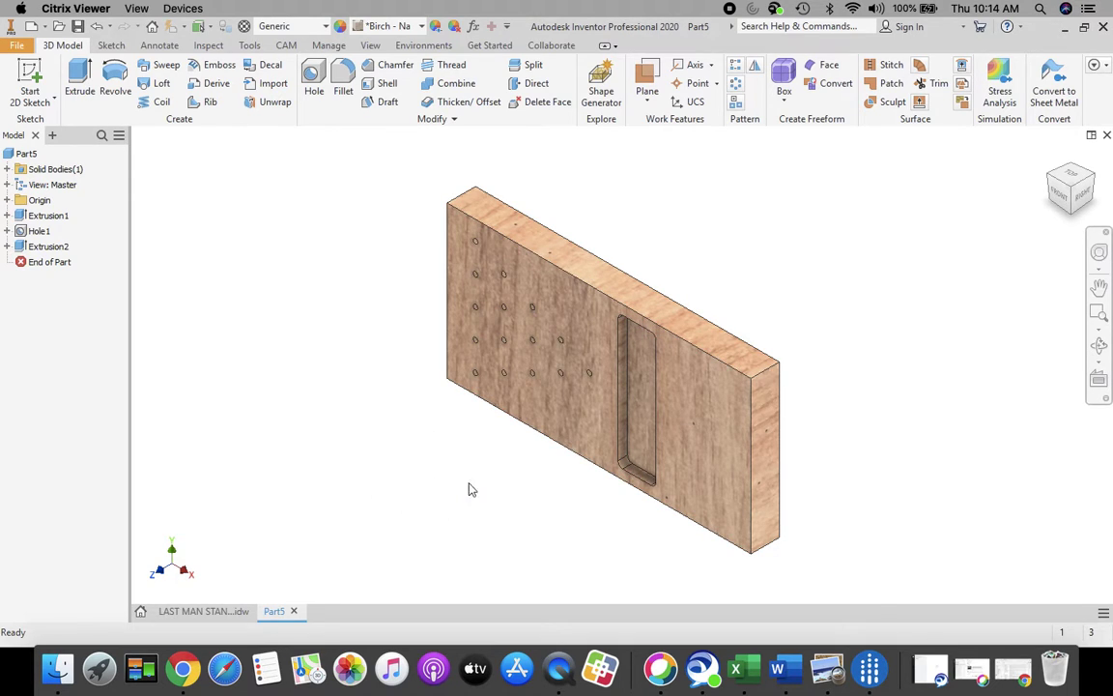
click(17, 47)
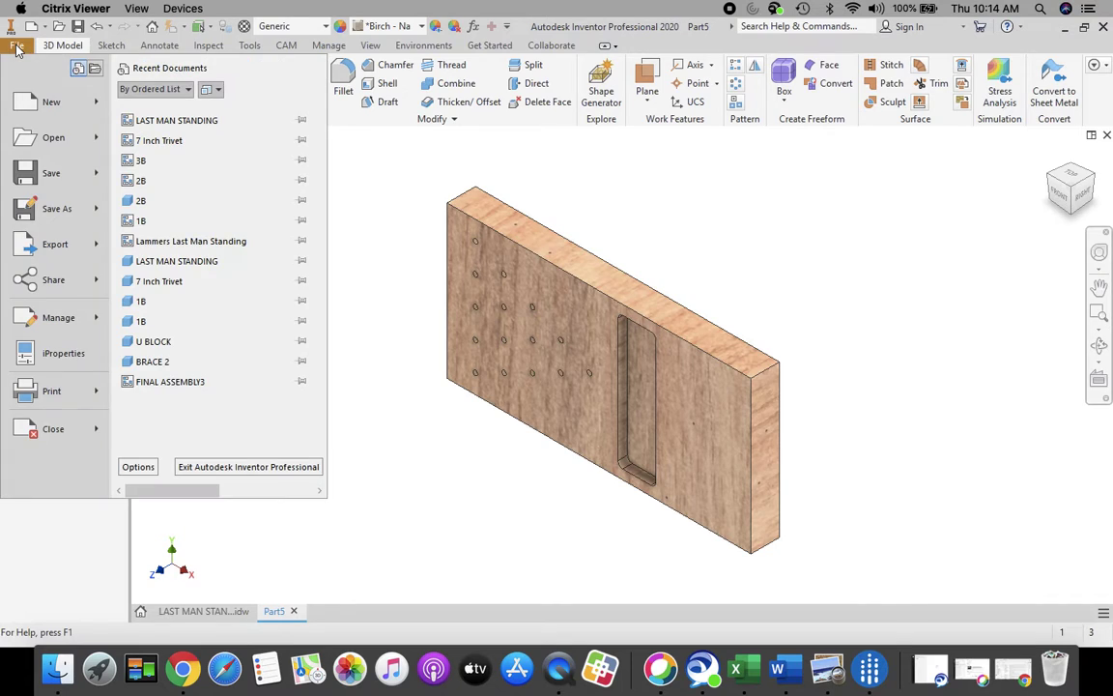
Step: Save As into the course folder ending in C002 on the AutoCAD H Drive
click(55, 212)
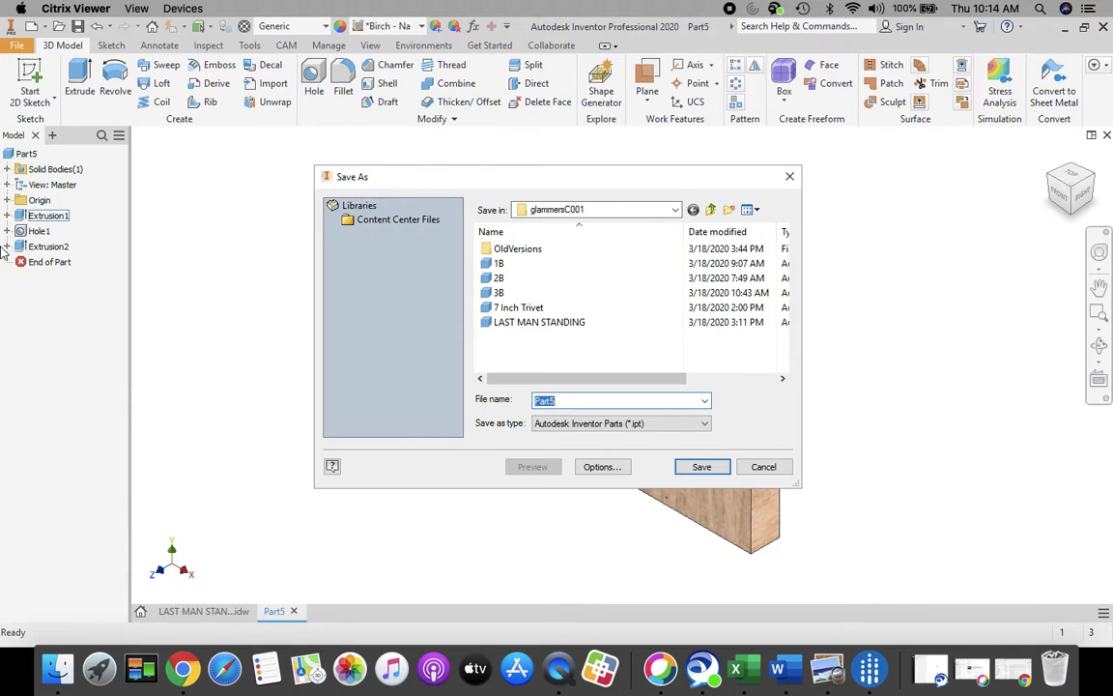
click(676, 213)
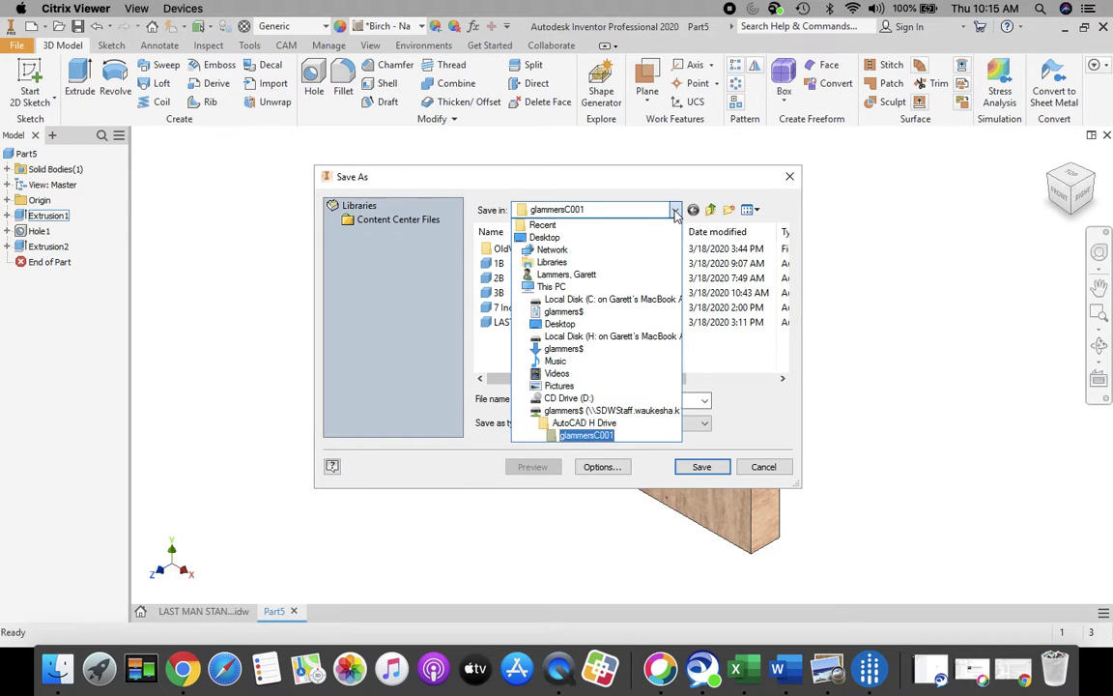
click(580, 423)
scroll(541, 274, down, 3)
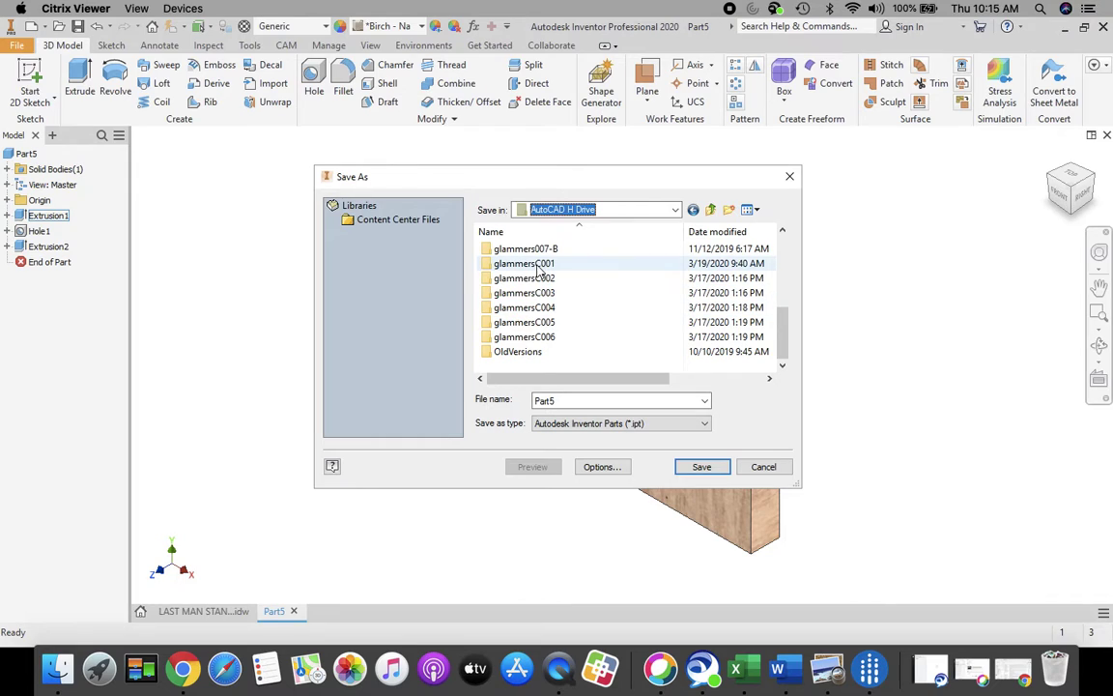
double_click(526, 278)
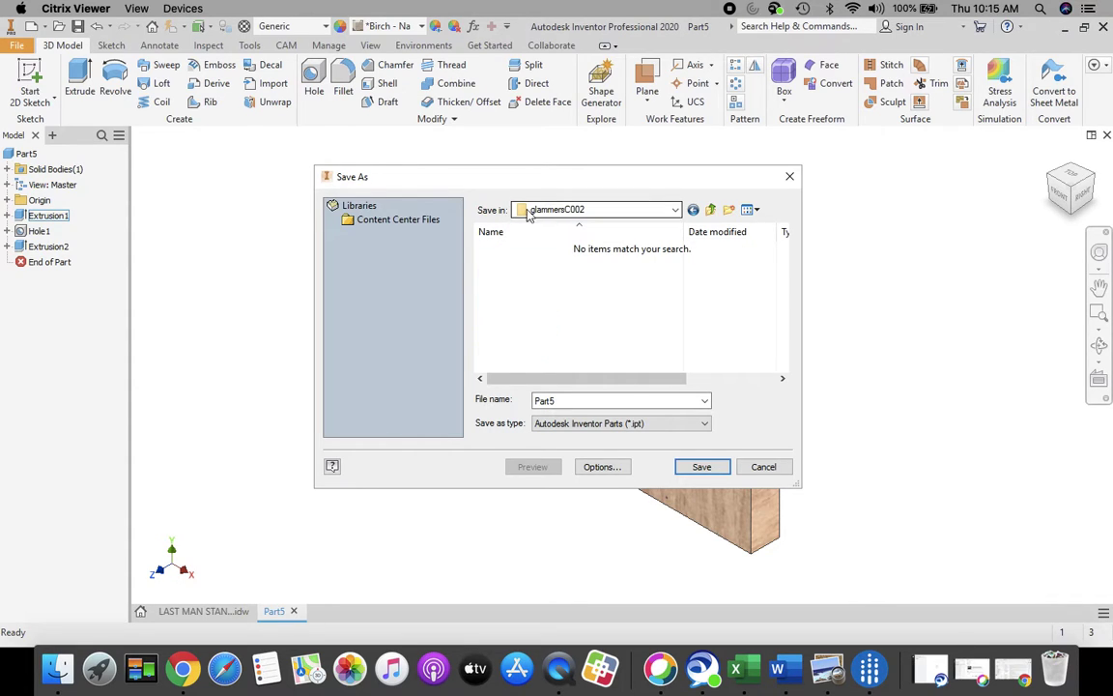
click(628, 210)
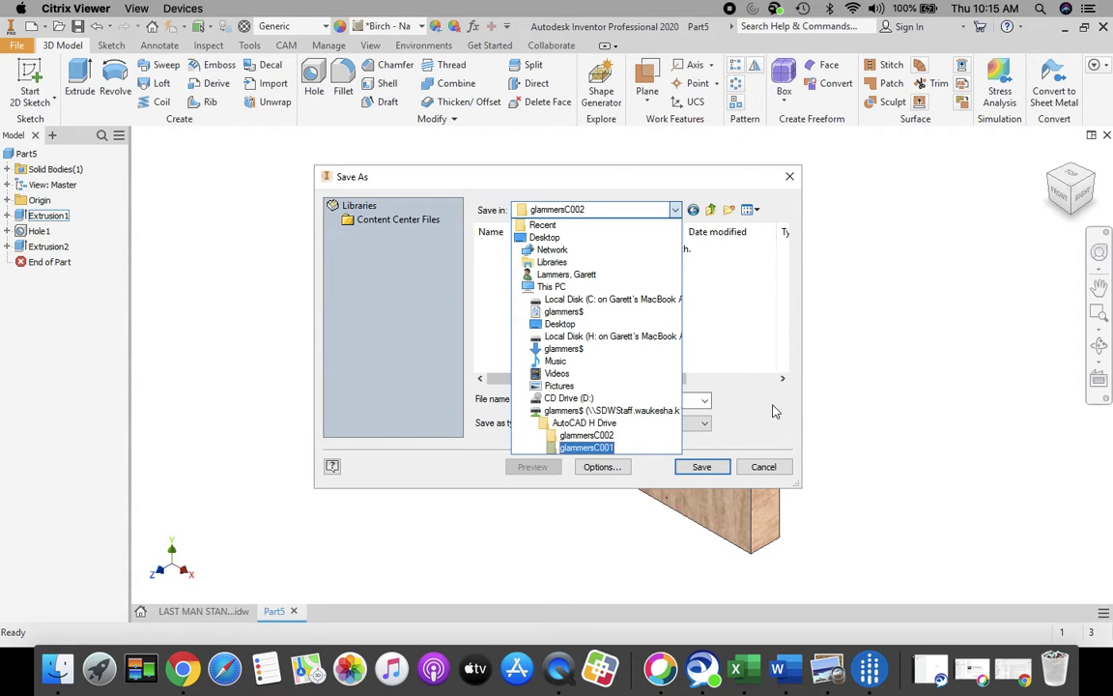
click(690, 380)
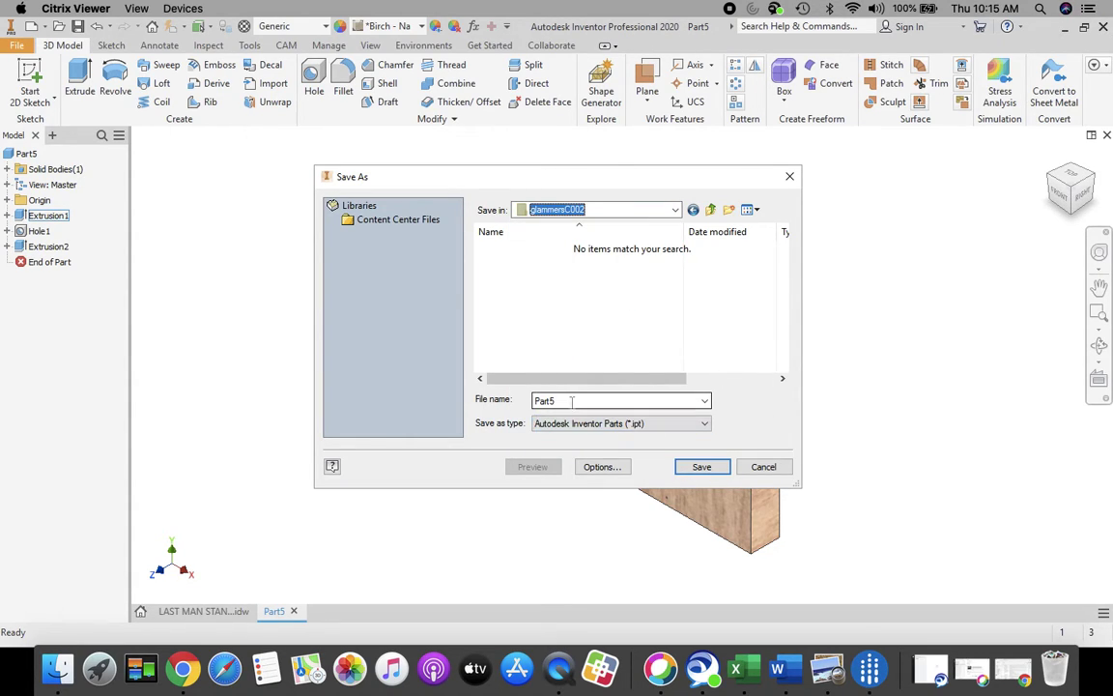
Step: Name the part 'Last Man Standing' followed by the author's surname and save it
drag(570, 402, 497, 398)
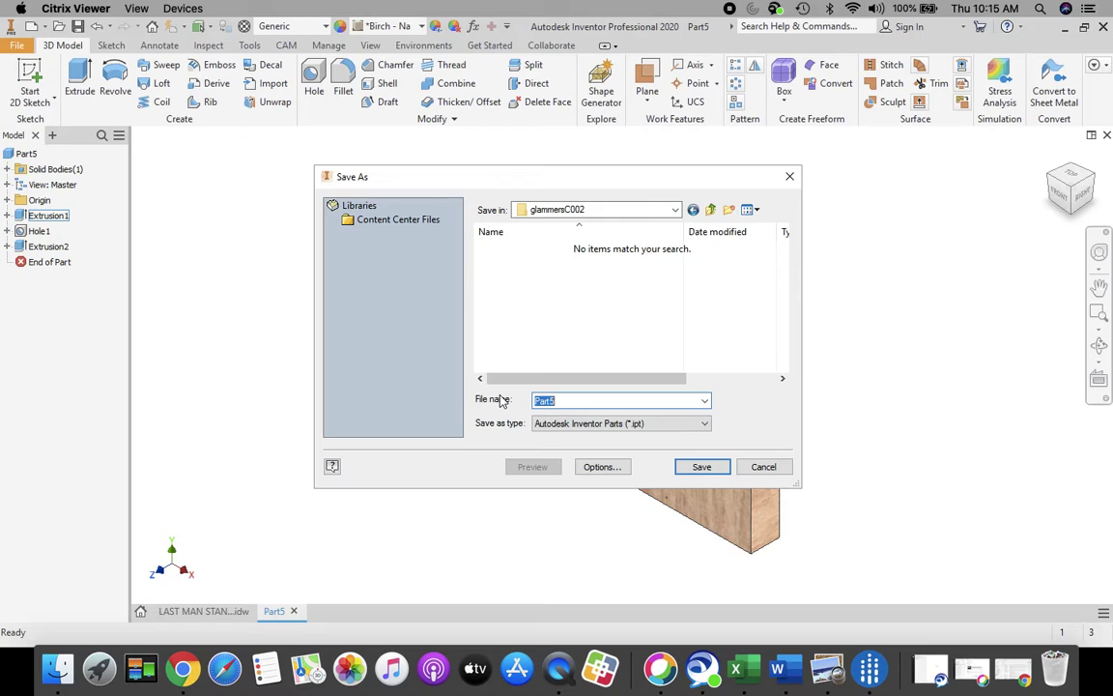
text(Last Ma)
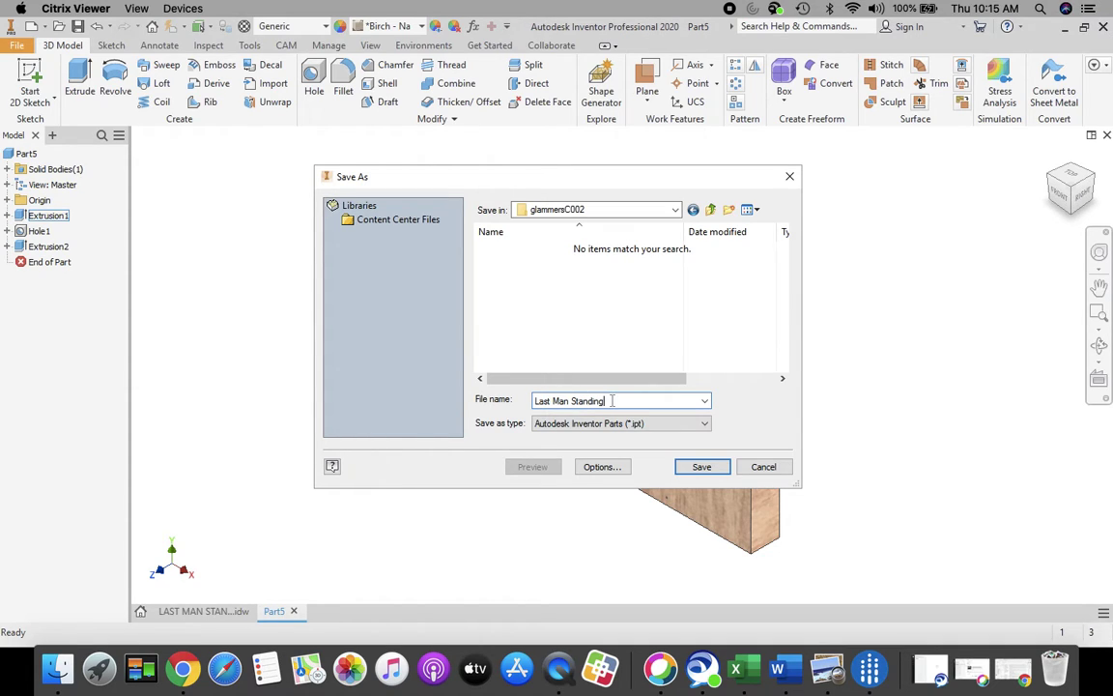
text(n Standing Lammers)
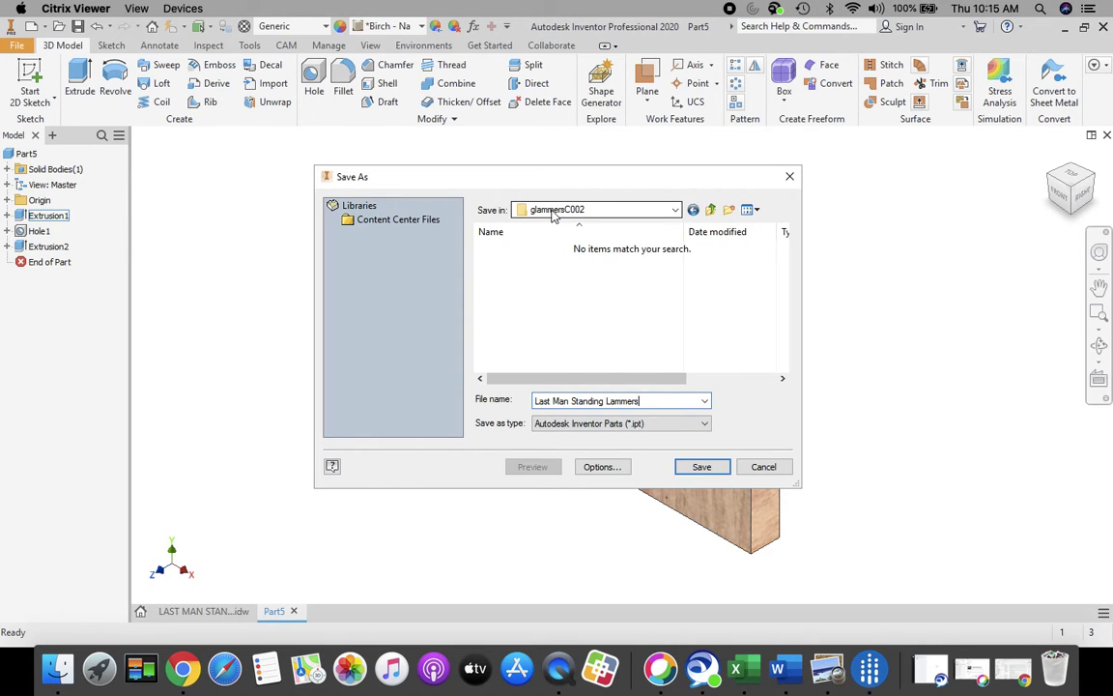
click(702, 467)
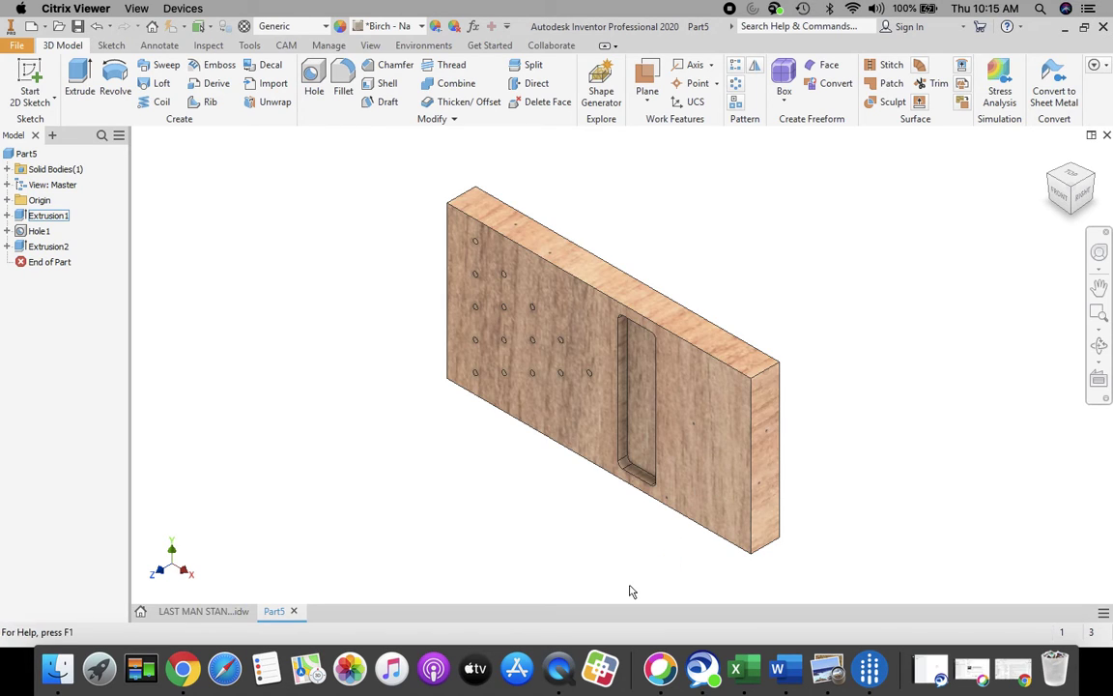
scroll(628, 591, up, 1)
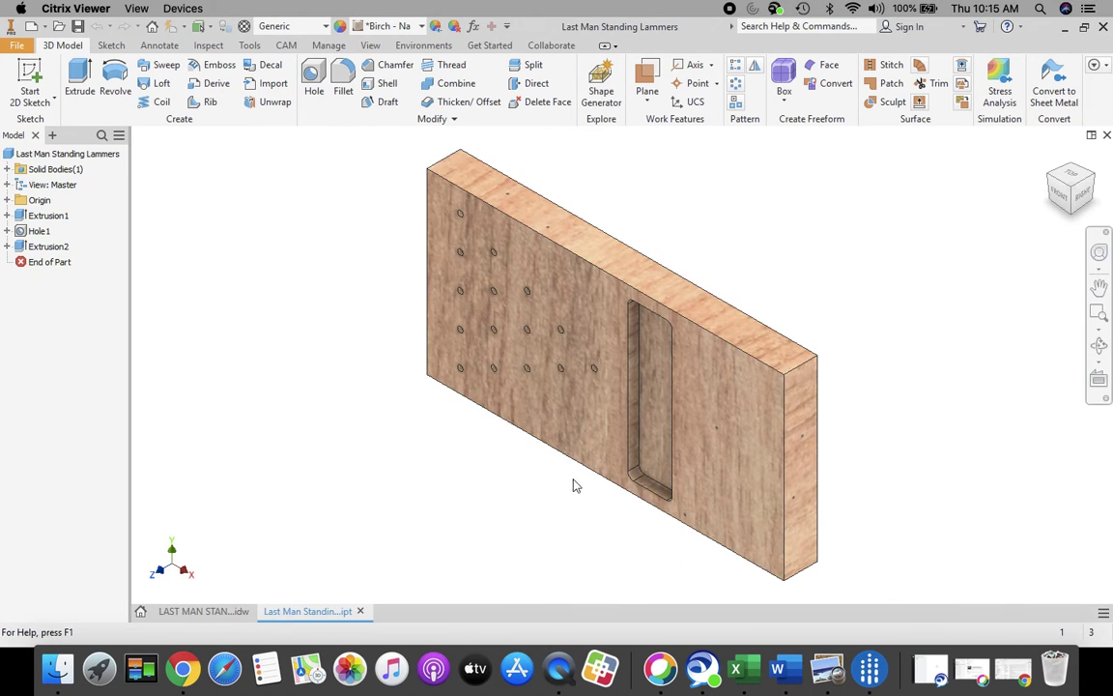